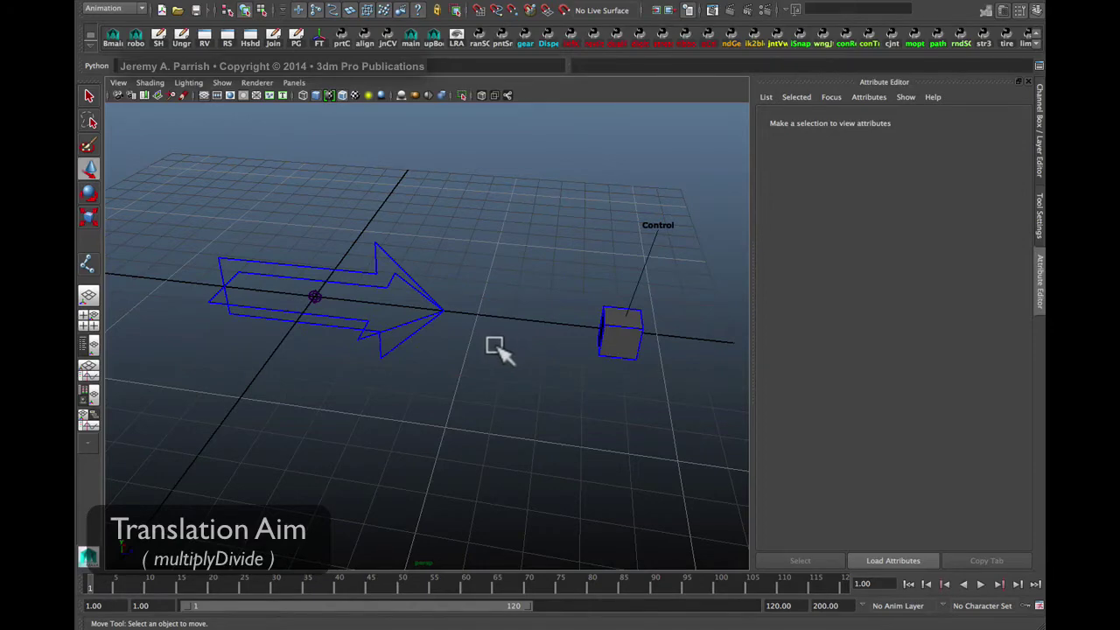
# - Examine the arrow curve, the joint at its base and the labelled control cube from several angles
pyautogui.keyDown('alt'); pyautogui.moveTo(495, 344); pyautogui.dragTo(460, 365); pyautogui.keyUp('alt')
pyautogui.keyDown('alt'); pyautogui.moveTo(460, 365); pyautogui.dragTo(441, 381, button='middle'); pyautogui.keyUp('alt')
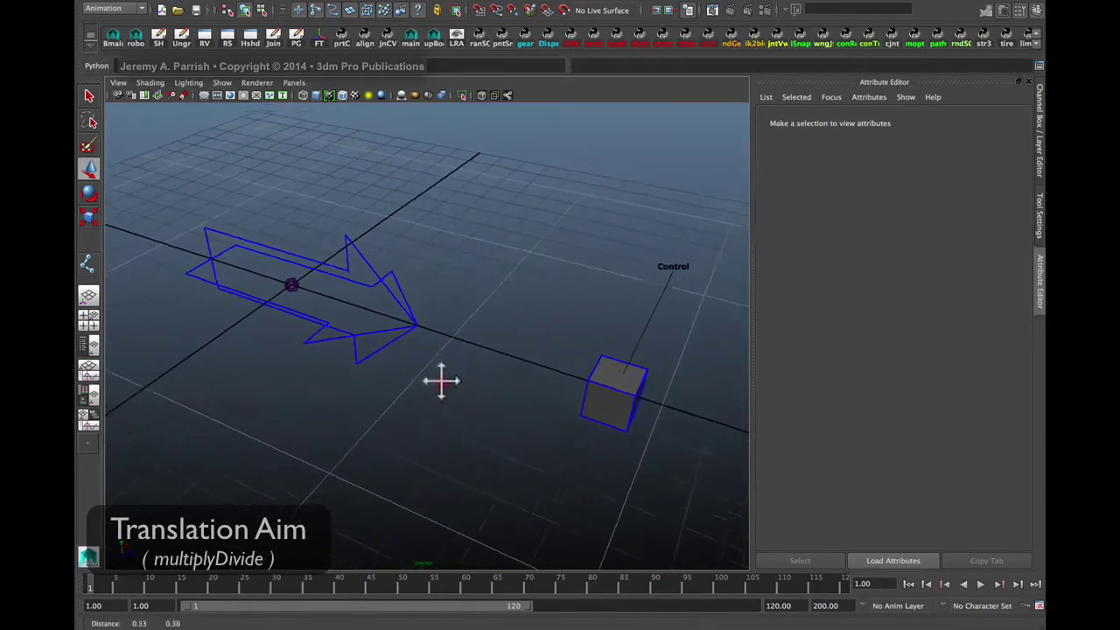
pyautogui.keyDown('alt'); pyautogui.moveTo(442, 381); pyautogui.dragTo(490, 363); pyautogui.keyUp('alt')
pyautogui.keyDown('alt'); pyautogui.moveTo(430, 353); pyautogui.dragTo(441, 375, button='right'); pyautogui.keyUp('alt')
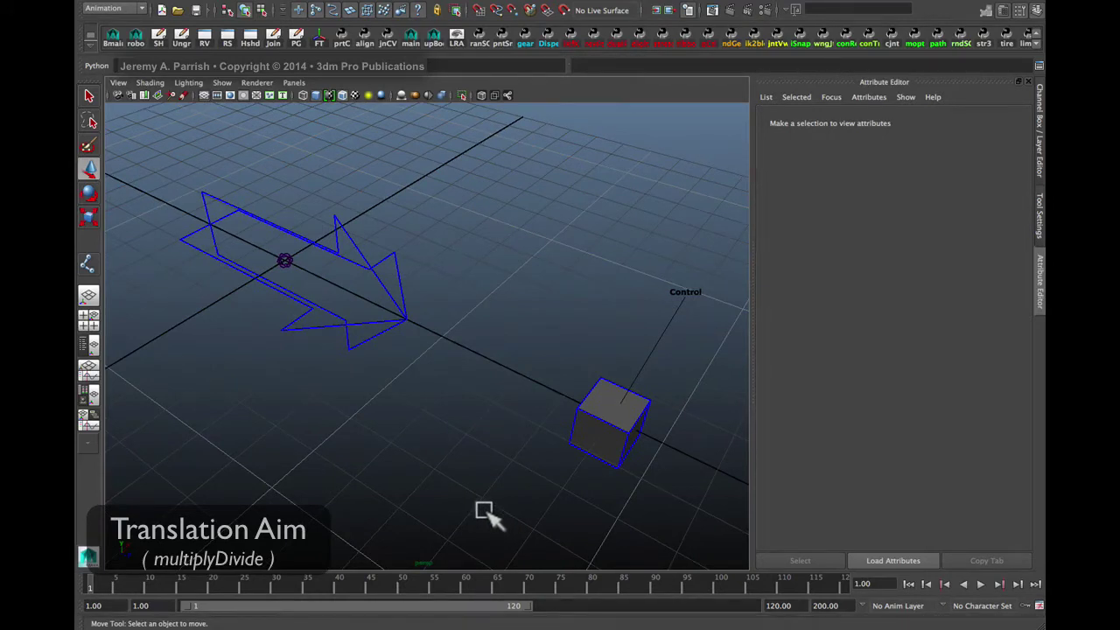
pyautogui.moveTo(514, 382)
pyautogui.keyDown('alt'); pyautogui.mouseDown()
pyautogui.moveTo(488, 357)
pyautogui.moveTo(498, 376)
pyautogui.mouseUp(); pyautogui.keyUp('alt')
pyautogui.keyDown('alt'); pyautogui.moveTo(498, 376); pyautogui.dragTo(556, 378, button='middle'); pyautogui.keyUp('alt')
pyautogui.keyDown('alt'); pyautogui.moveTo(556, 378); pyautogui.dragTo(467, 388); pyautogui.keyUp('alt')
pyautogui.keyDown('alt'); pyautogui.moveTo(467, 387); pyautogui.dragTo(480, 392, button='middle'); pyautogui.keyUp('alt')
pyautogui.keyDown('alt'); pyautogui.moveTo(480, 392); pyautogui.dragTo(475, 363); pyautogui.keyUp('alt')
pyautogui.keyDown('alt'); pyautogui.moveTo(538, 388); pyautogui.dragTo(522, 367); pyautogui.keyUp('alt')
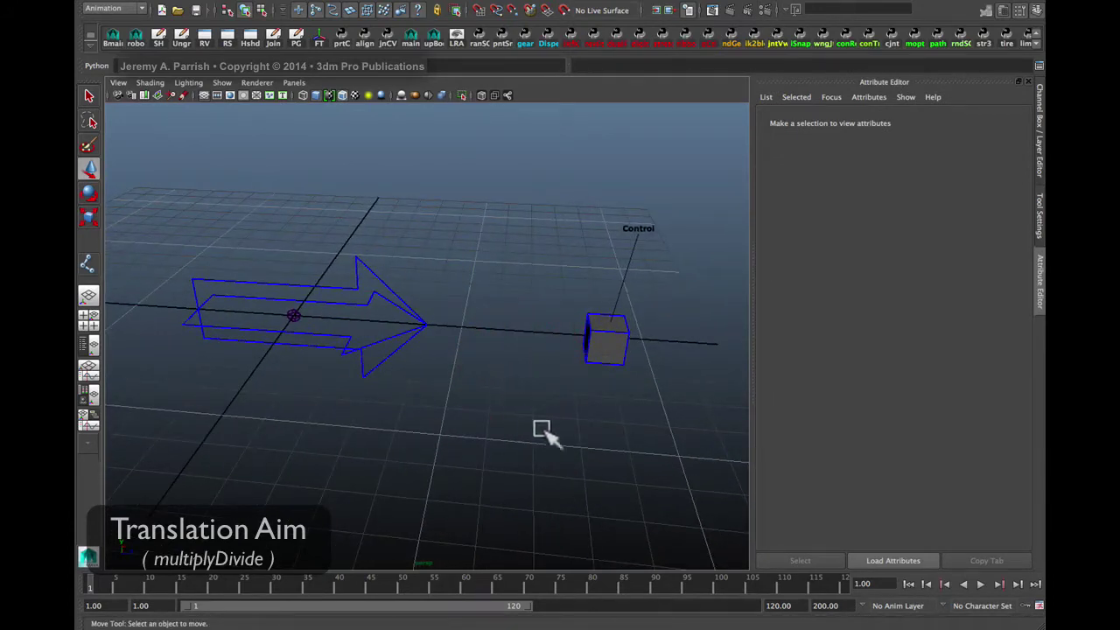
pyautogui.keyDown('alt'); pyautogui.moveTo(569, 468); pyautogui.dragTo(546, 465); pyautogui.keyUp('alt')
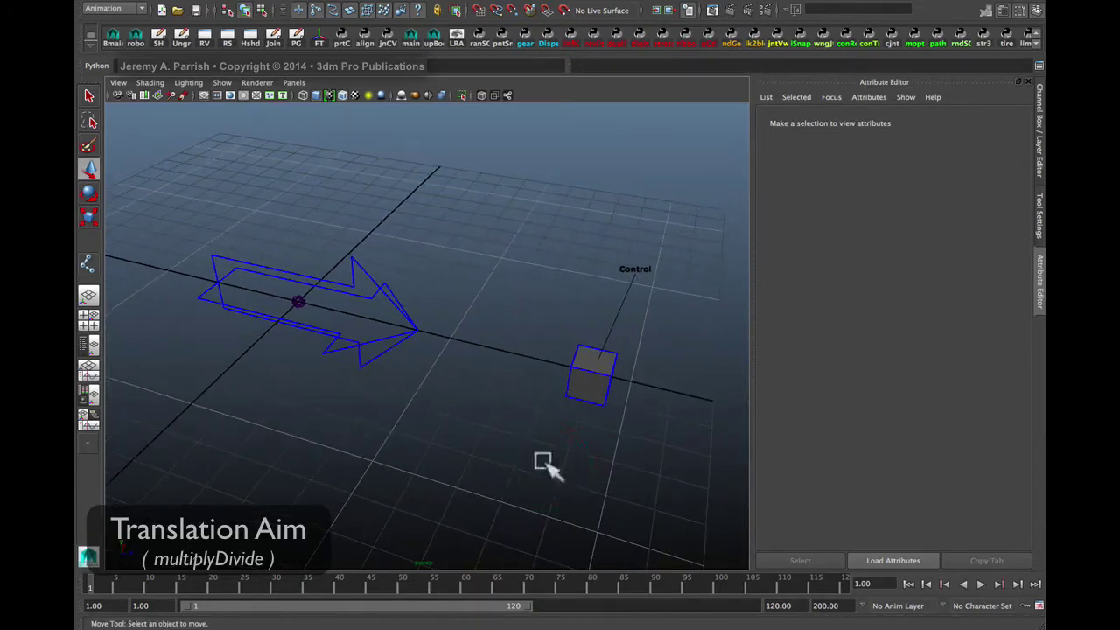
pyautogui.keyDown('alt'); pyautogui.moveTo(503, 359); pyautogui.dragTo(466, 372); pyautogui.keyUp('alt')
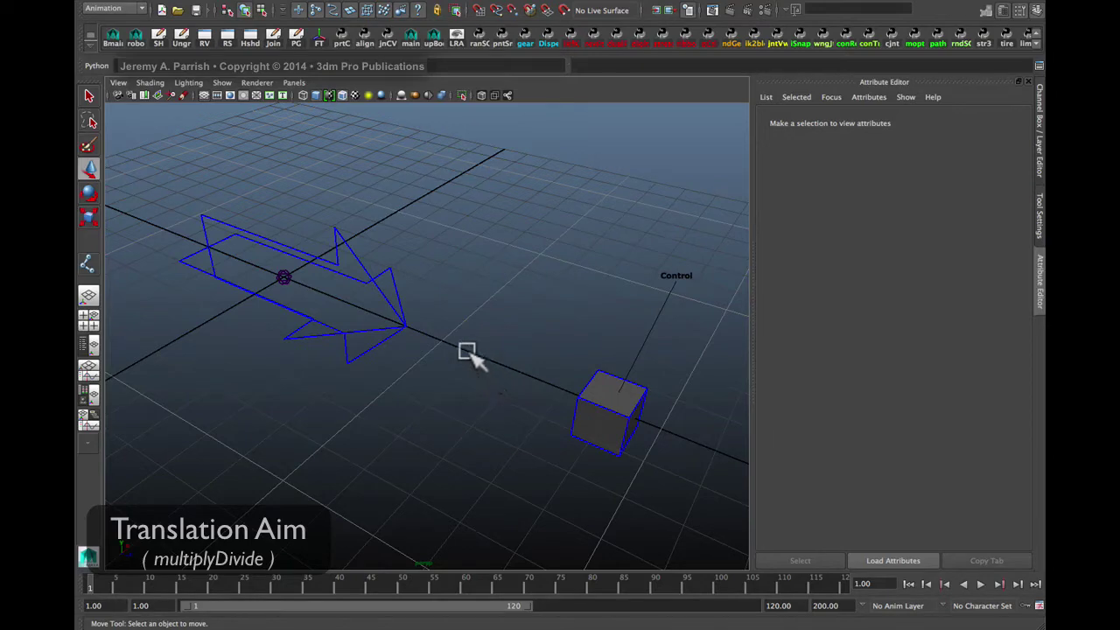
pyautogui.moveTo(388, 363)
pyautogui.keyDown('alt'); pyautogui.mouseDown()
pyautogui.moveTo(395, 371)
pyautogui.moveTo(380, 368)
pyautogui.mouseUp(); pyautogui.keyUp('alt')
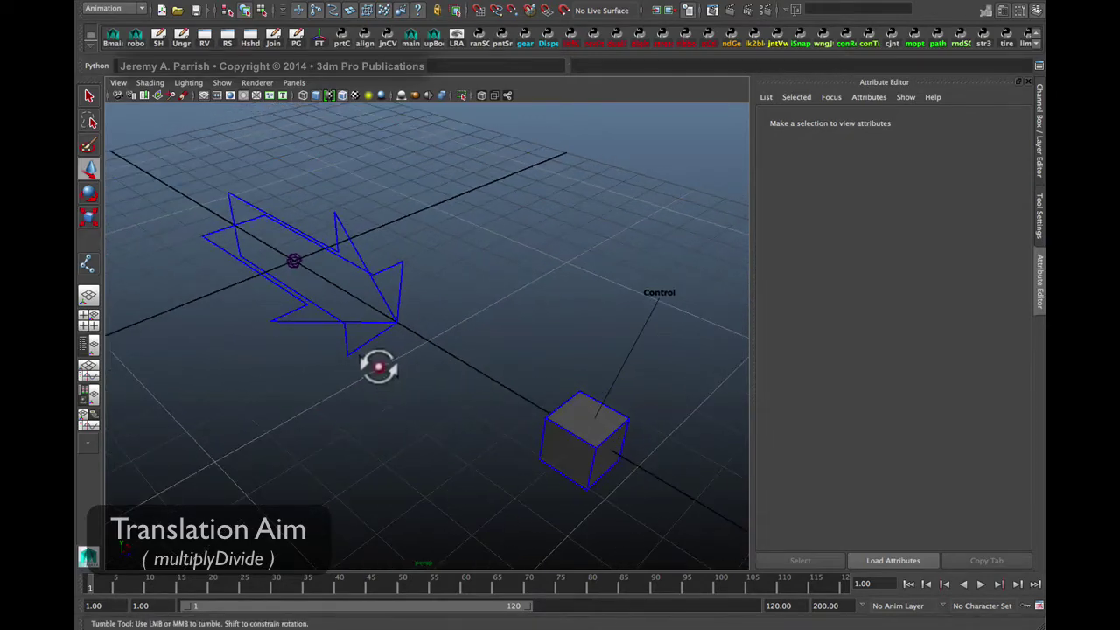
pyautogui.keyDown('alt'); pyautogui.moveTo(380, 368); pyautogui.dragTo(383, 366, button='middle'); pyautogui.keyUp('alt')
pyautogui.keyDown('alt'); pyautogui.moveTo(383, 366); pyautogui.dragTo(405, 353); pyautogui.keyUp('alt')
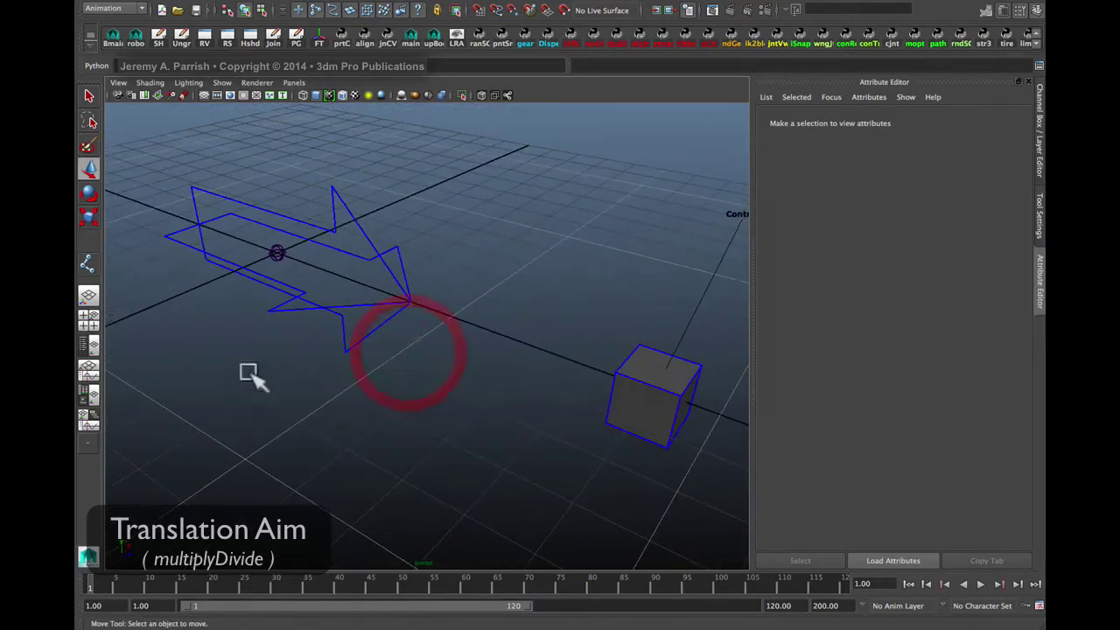
# - Try moving the control cube freely in the scene
pyautogui.click(385, 313)
pyautogui.click(275, 253)
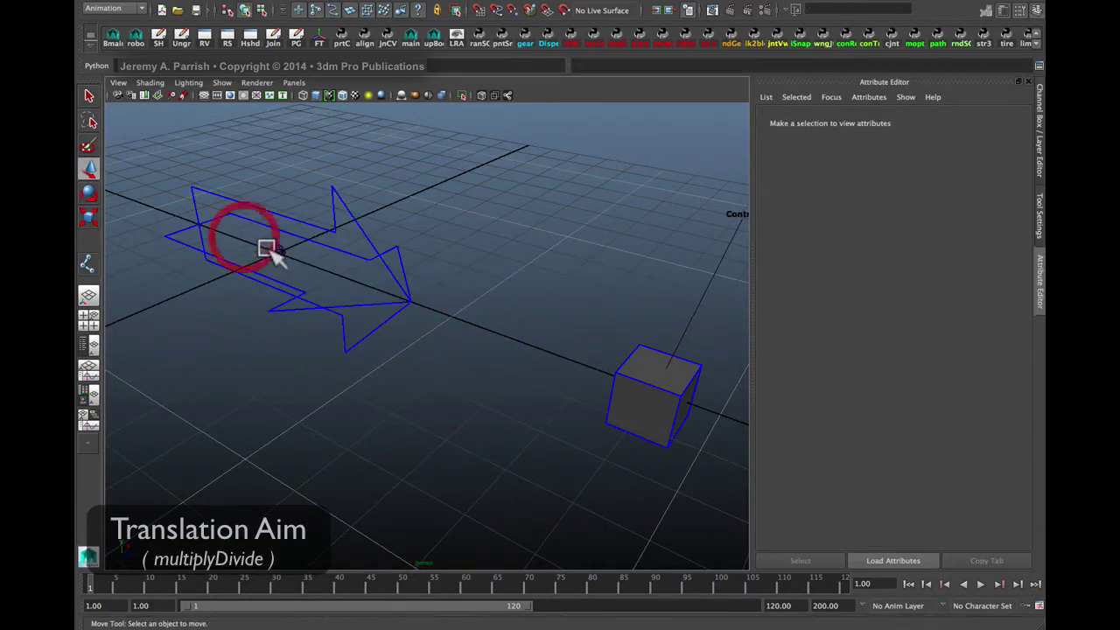
pyautogui.click(646, 388)
pyautogui.keyDown('alt'); pyautogui.moveTo(485, 451); pyautogui.dragTo(475, 408); pyautogui.keyUp('alt')
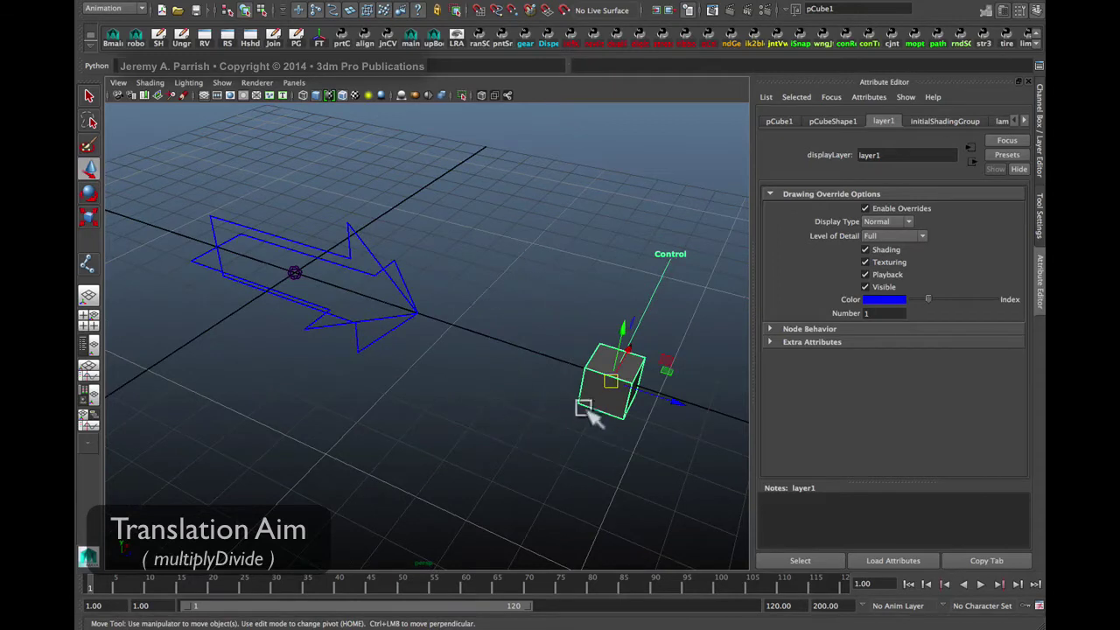
pyautogui.moveTo(615, 381); pyautogui.dragTo(592, 533)
pyautogui.keyDown('alt'); pyautogui.moveTo(450, 426); pyautogui.dragTo(475, 419); pyautogui.keyUp('alt')
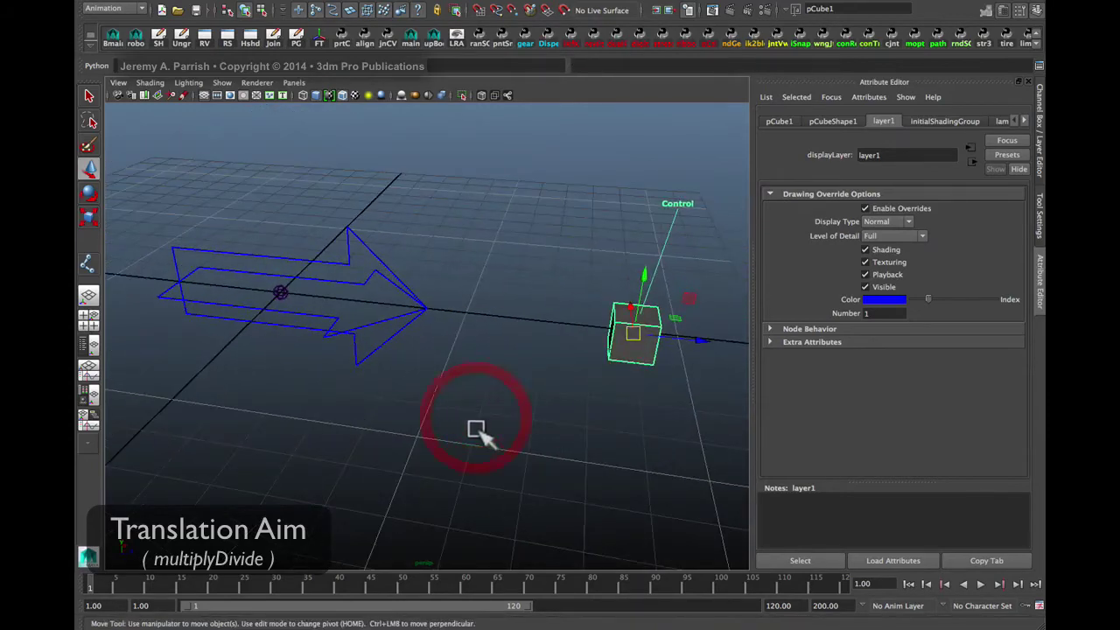
# - Inspect the joint at the origin and the arrow curve individually, ending with the joint selected
pyautogui.click(279, 297)
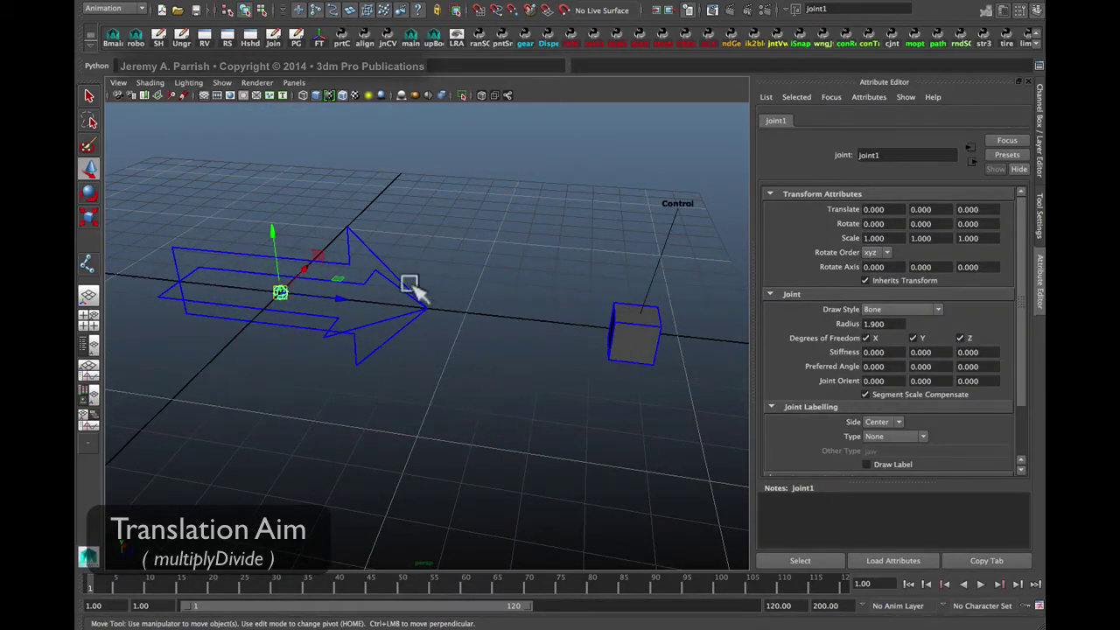
pyautogui.click(425, 351)
pyautogui.click(457, 373)
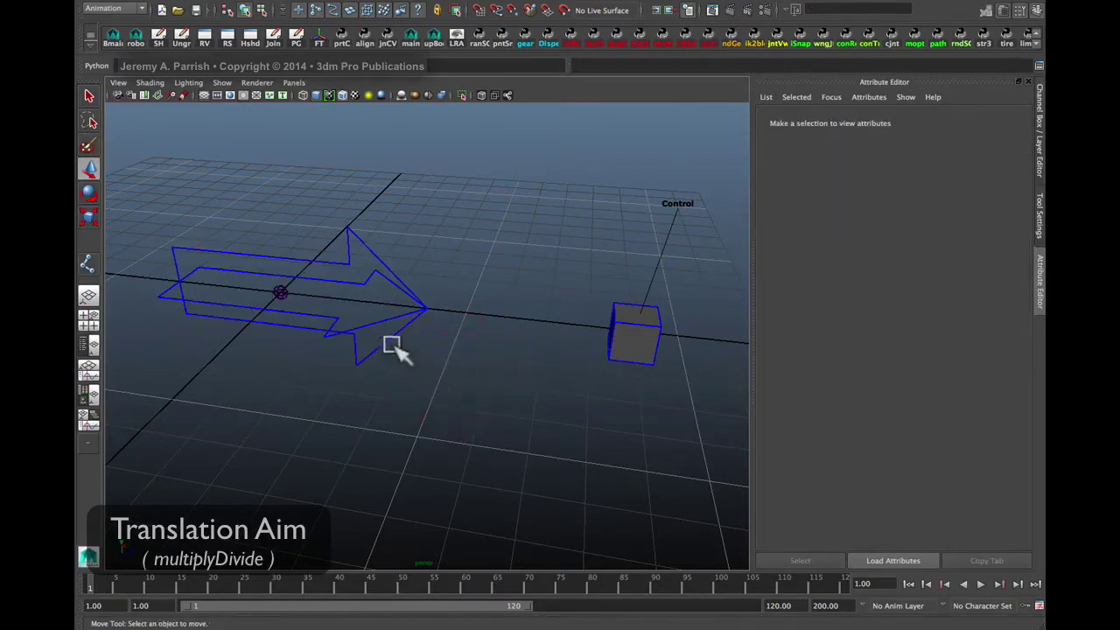
pyautogui.click(424, 352)
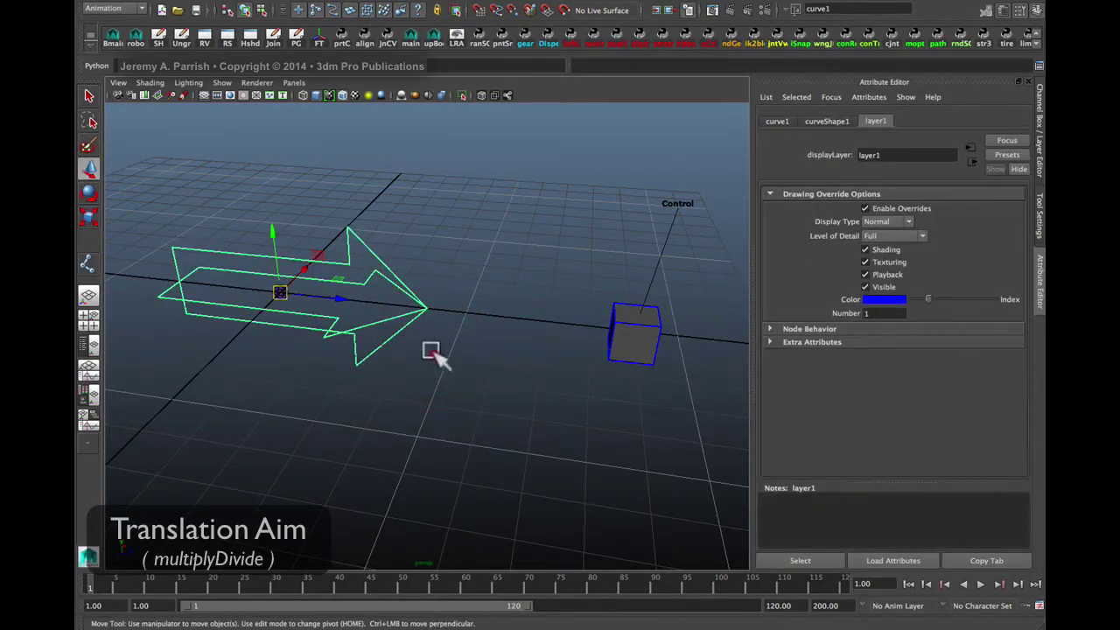
pyautogui.click(418, 359)
pyautogui.click(348, 371)
pyautogui.click(265, 355)
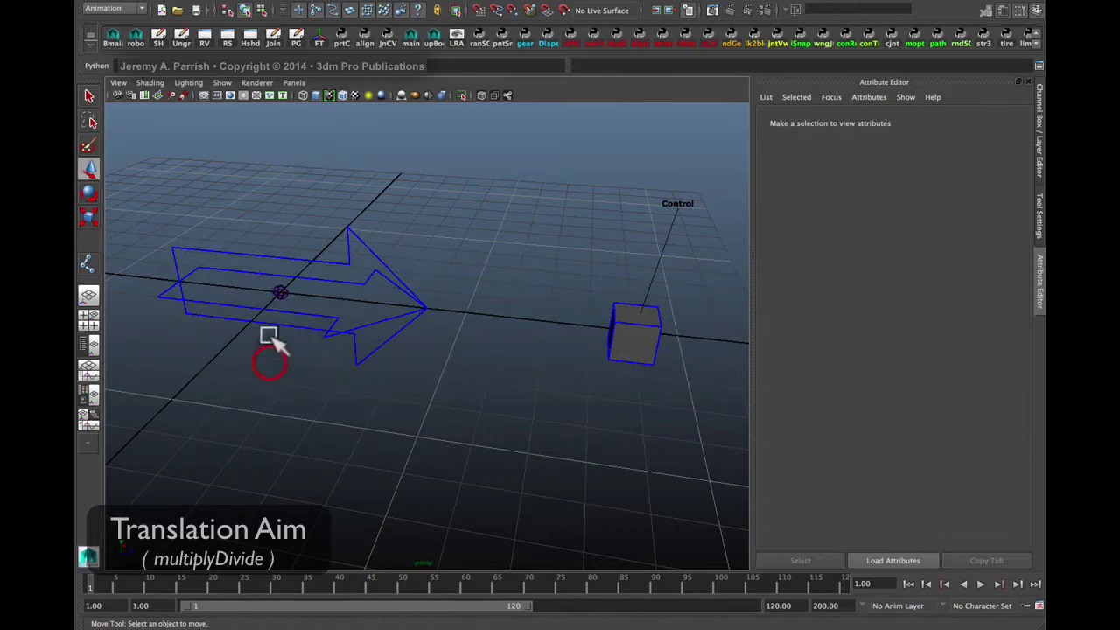
pyautogui.click(280, 293)
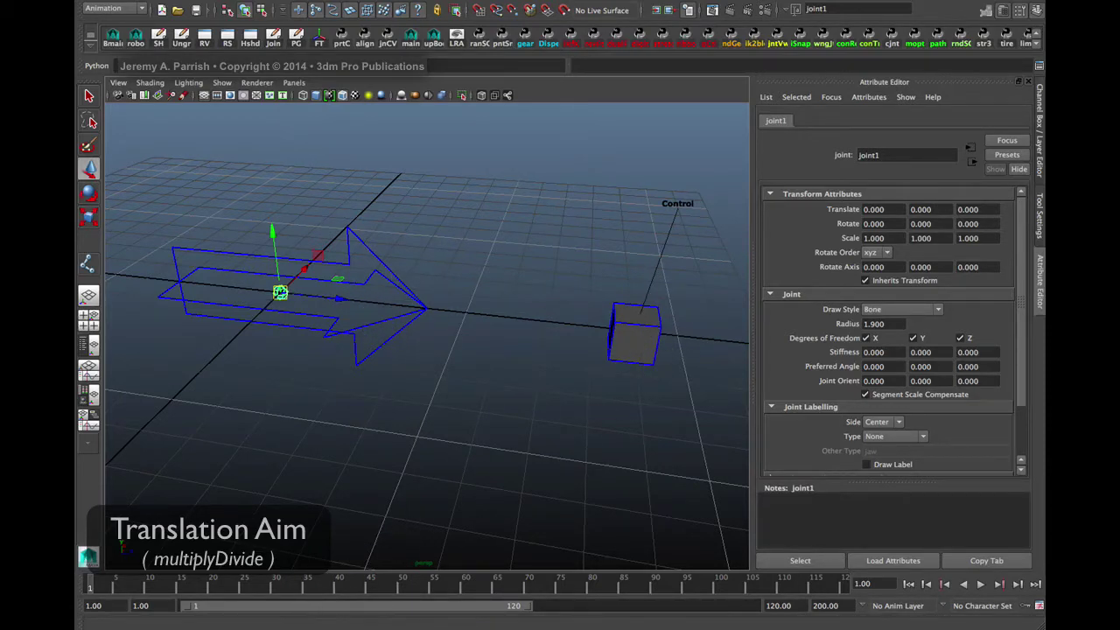
pyautogui.keyDown('alt'); pyautogui.moveTo(545, 311); pyautogui.dragTo(575, 327); pyautogui.keyUp('alt')
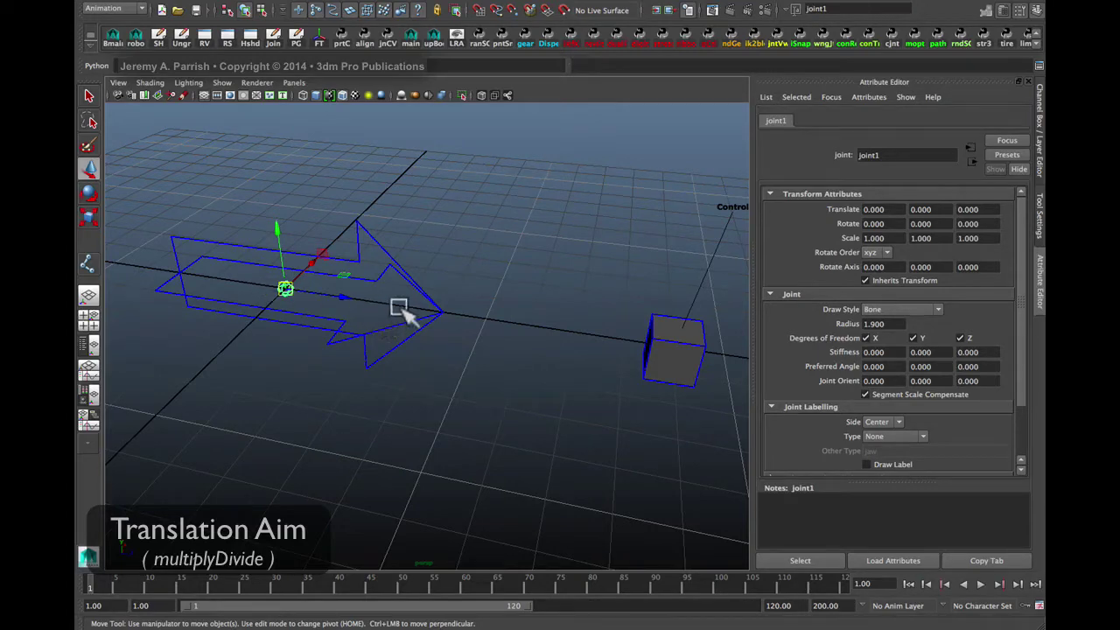
pyautogui.keyDown('alt'); pyautogui.moveTo(562, 343); pyautogui.dragTo(586, 368); pyautogui.keyUp('alt')
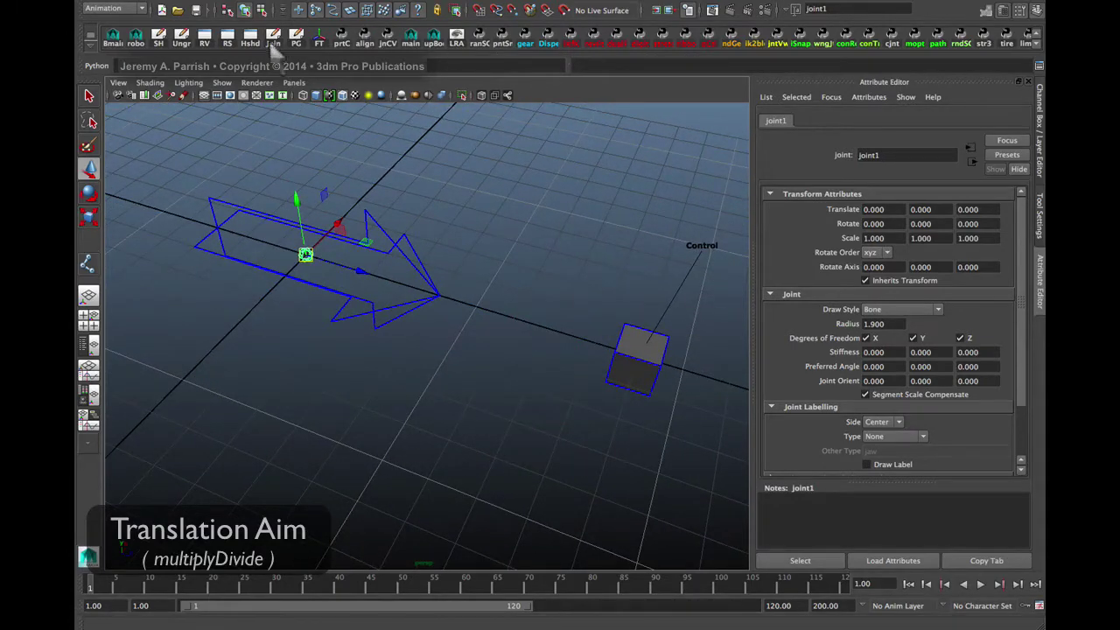
# - Create a Multiply Divide utility node in the Hypershade
pyautogui.click(246, 32)
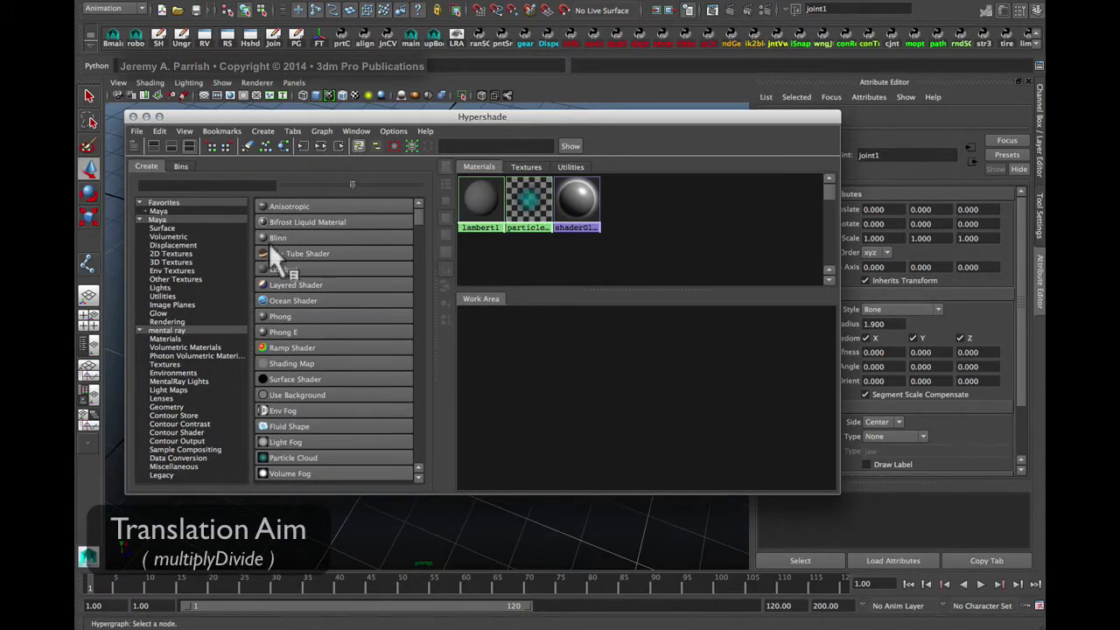
pyautogui.click(359, 3)
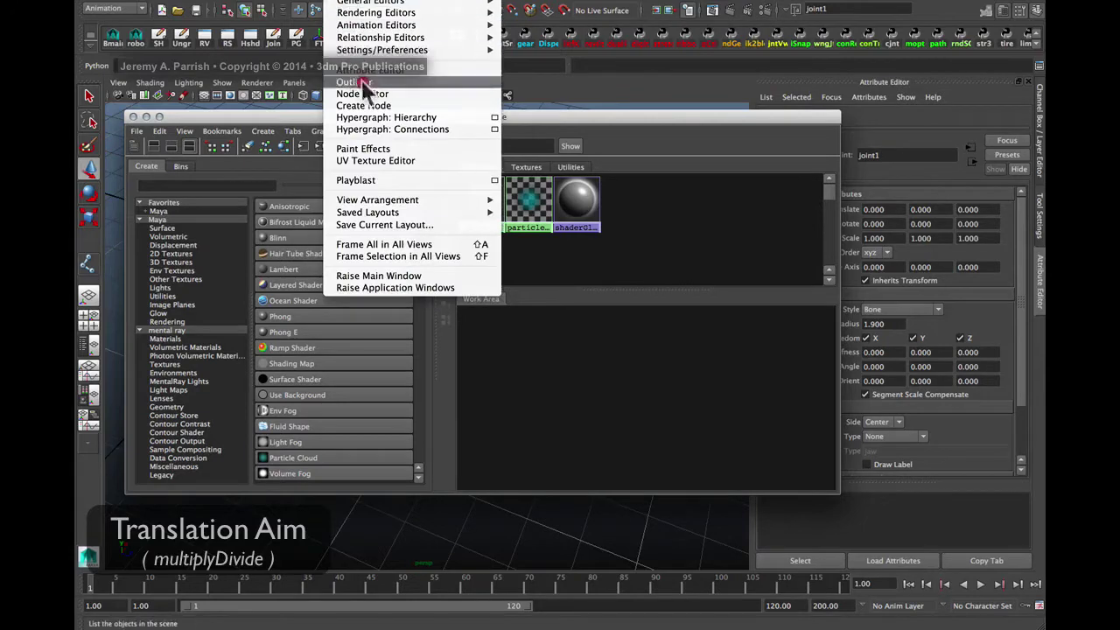
pyautogui.click(246, 446)
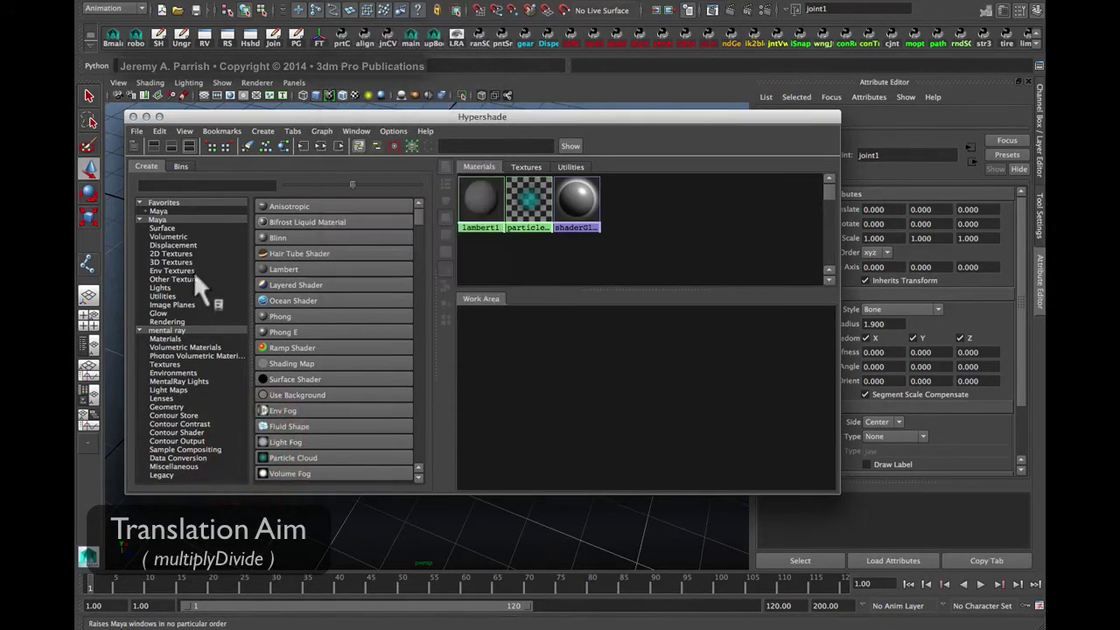
pyautogui.click(179, 296)
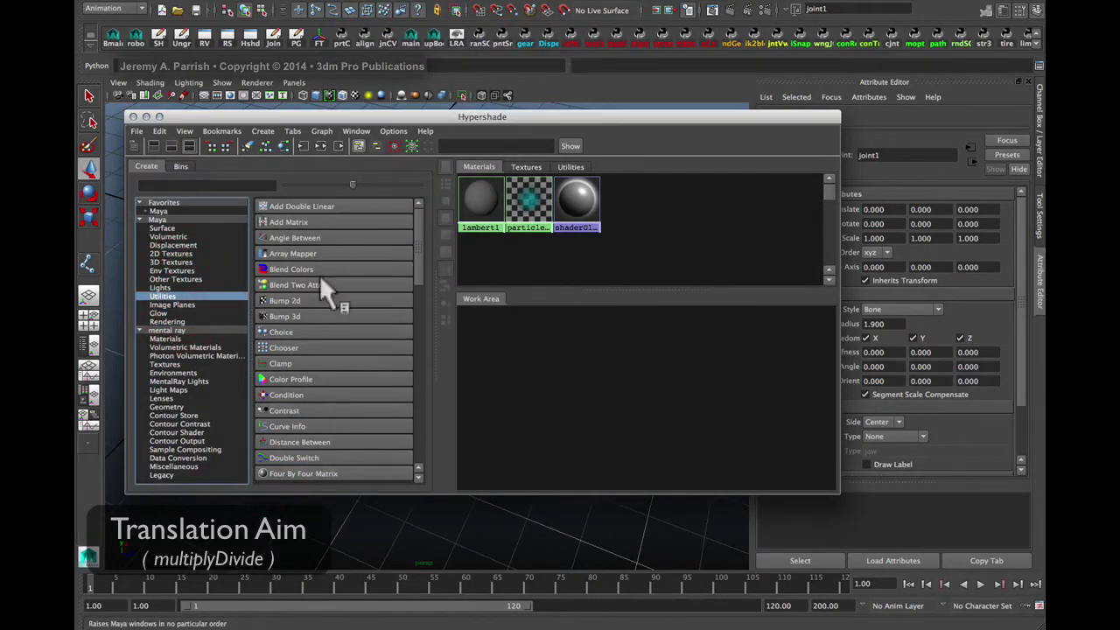
pyautogui.scroll(-6, 322, 334)
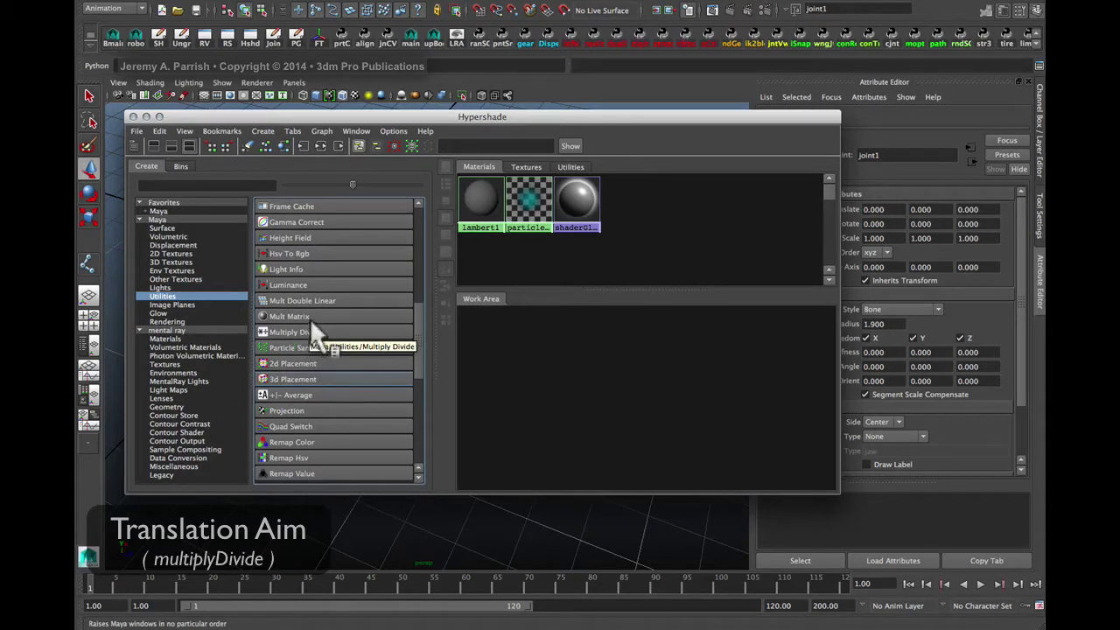
pyautogui.click(301, 331)
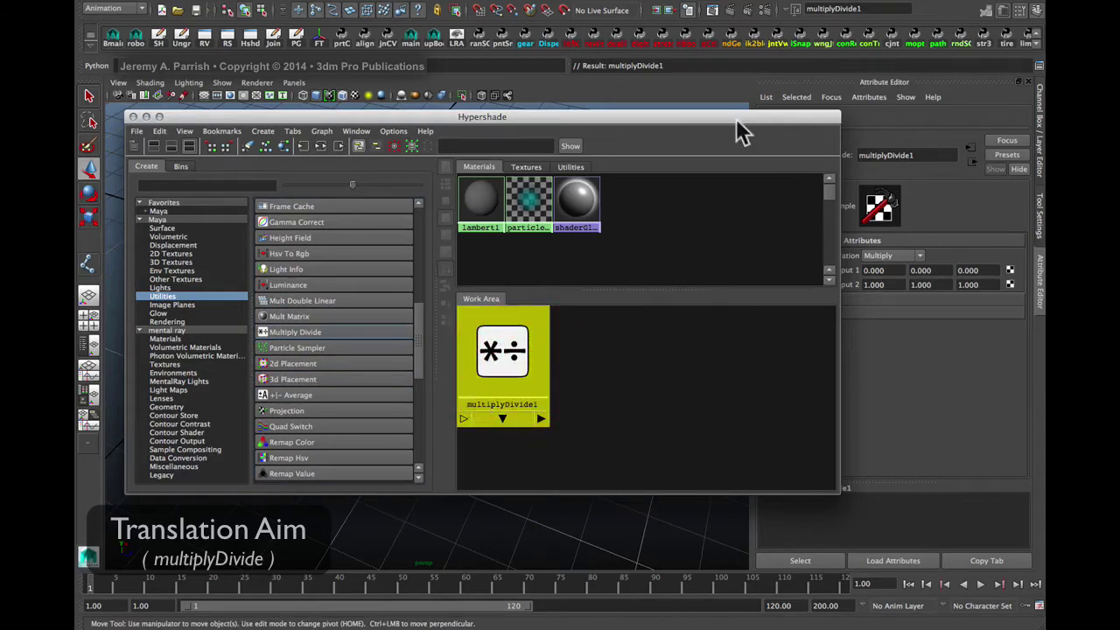
# - Rename the new multiplyDivide node as Mdiv_aim
pyautogui.moveTo(723, 127); pyautogui.dragTo(595, 165)
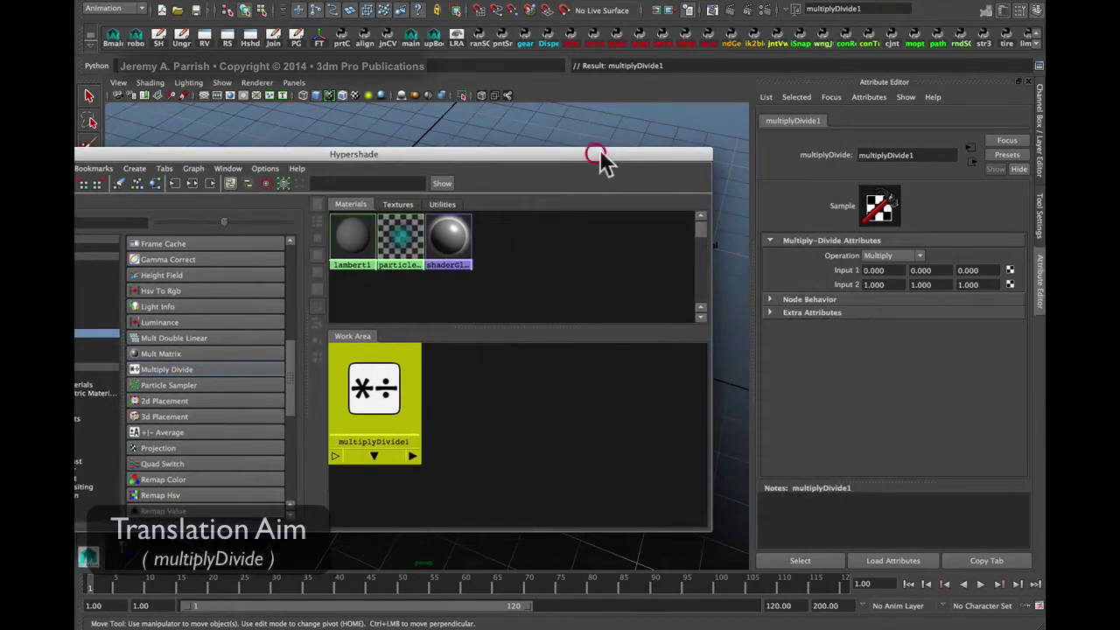
pyautogui.click(1037, 136)
pyautogui.doubleClick(912, 124)
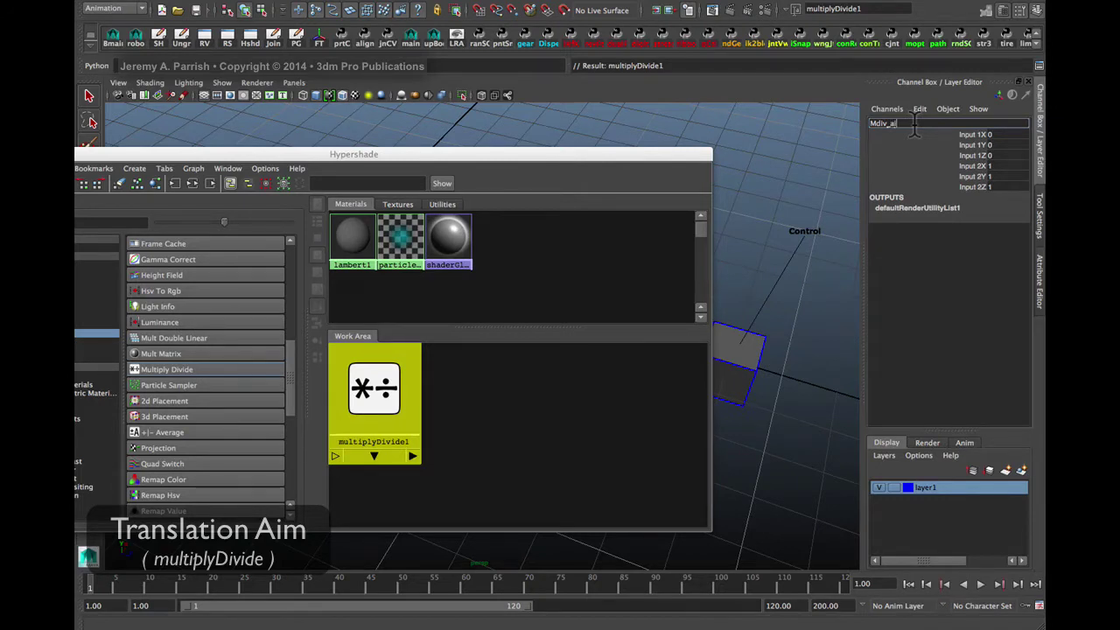
pyautogui.press('Return')
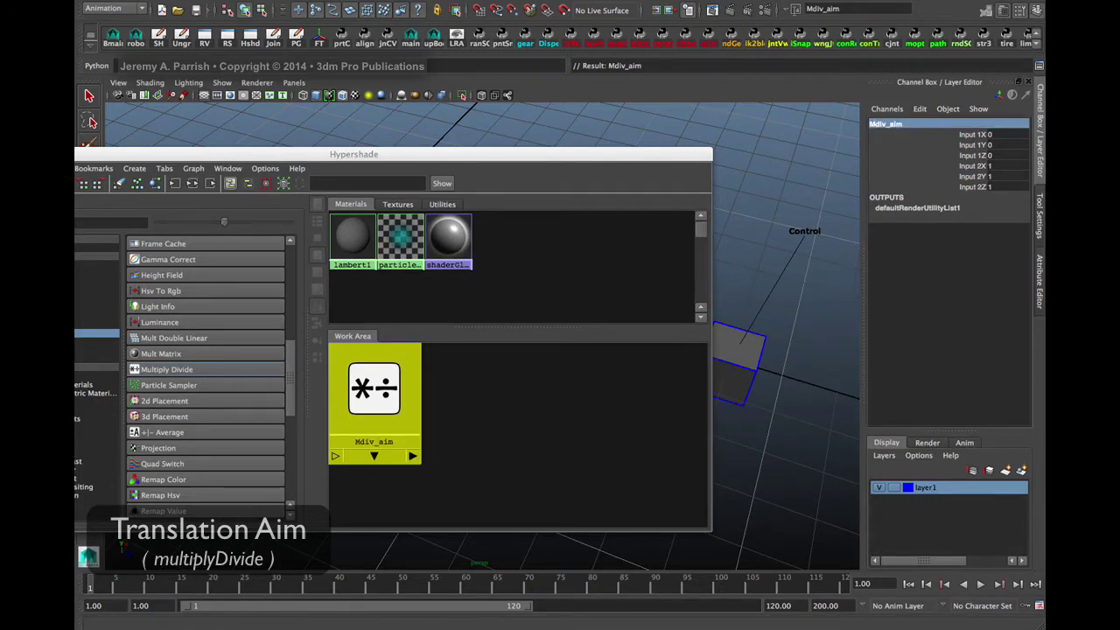
# - Duplicate the Mdiv_aim node and rename the copy as Mdiv_offset
pyautogui.click(473, 408)
pyautogui.click(416, 403)
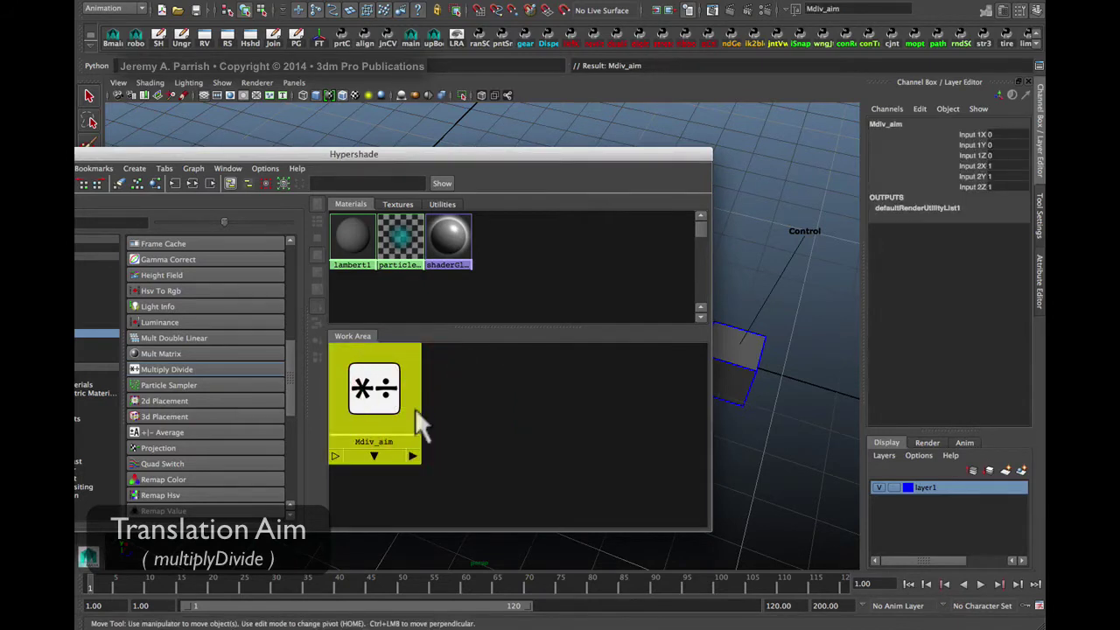
pyautogui.hotkey('ctrl', 'd')
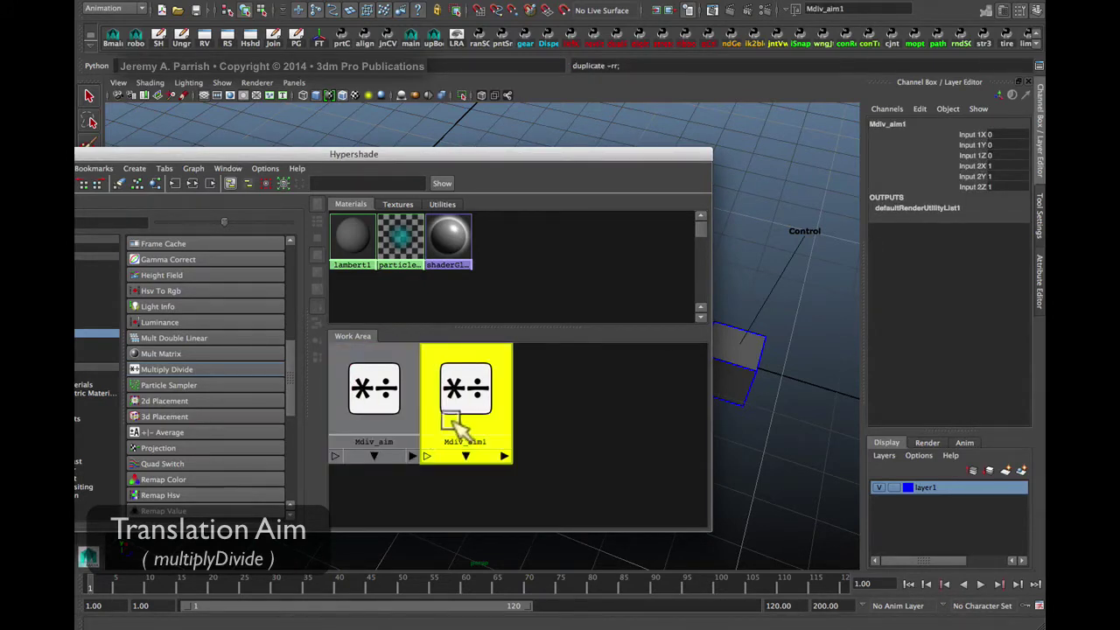
pyautogui.click(482, 410)
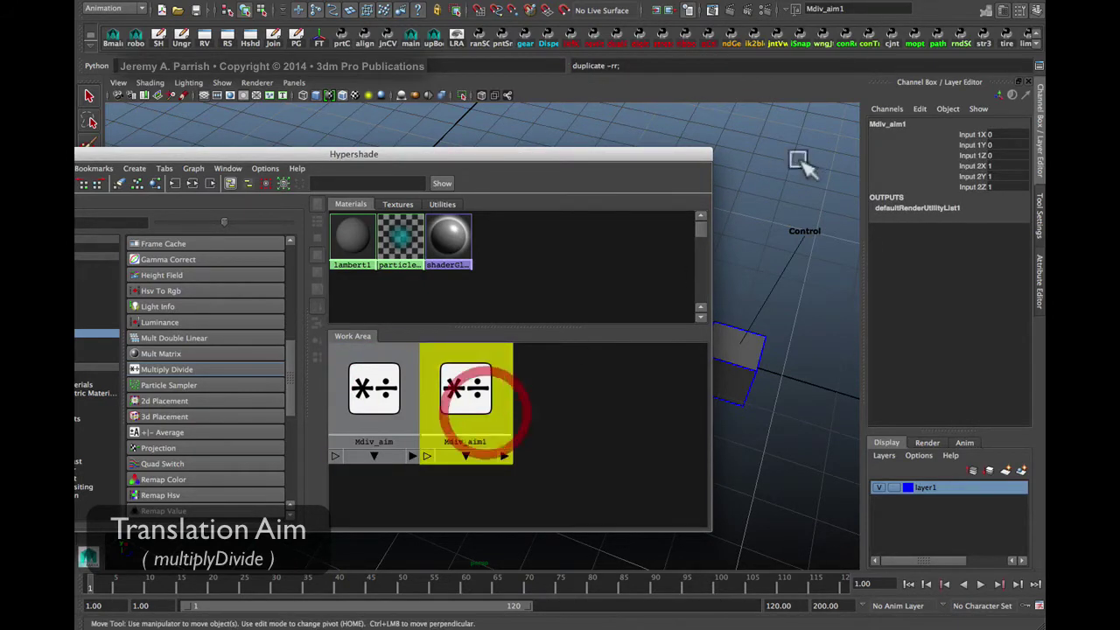
pyautogui.moveTo(639, 157); pyautogui.dragTo(748, 151)
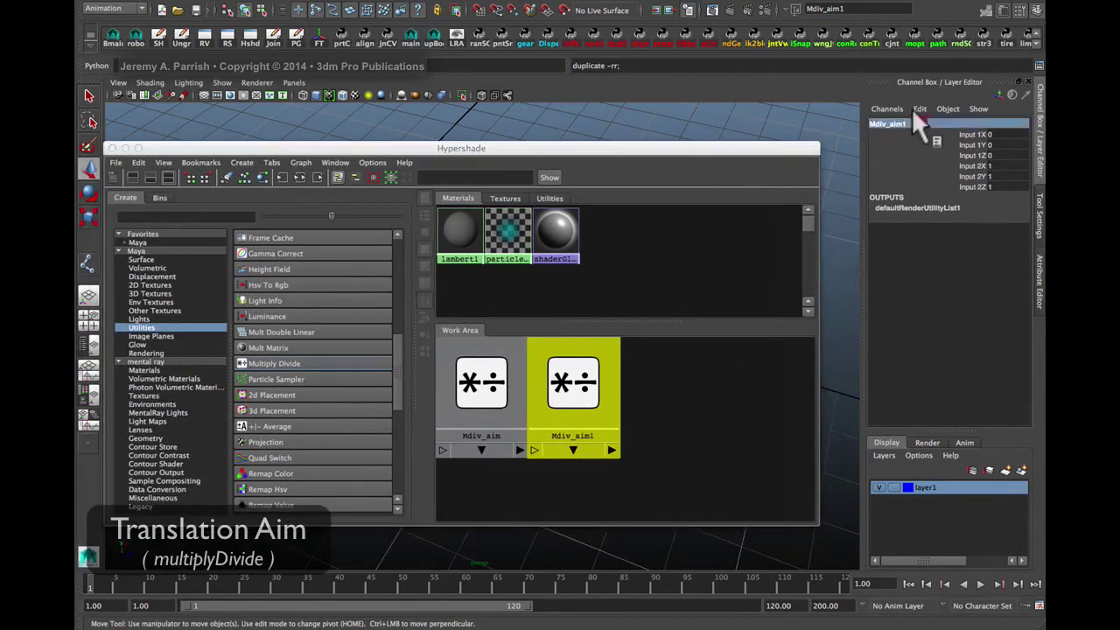
pyautogui.click(917, 123)
pyautogui.click(919, 123)
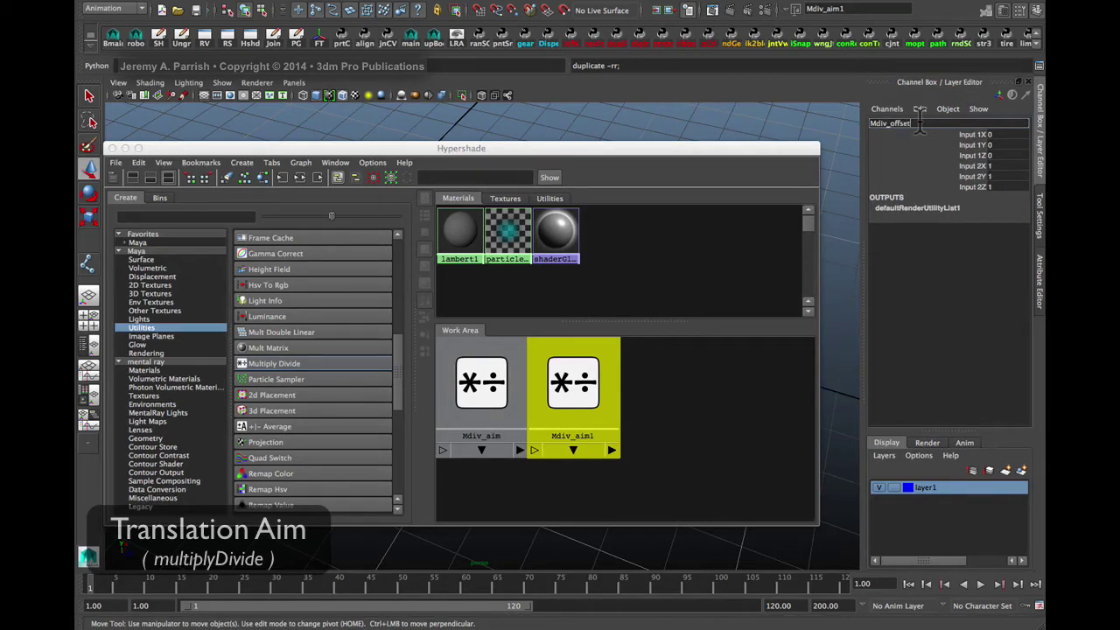
pyautogui.press('Return')
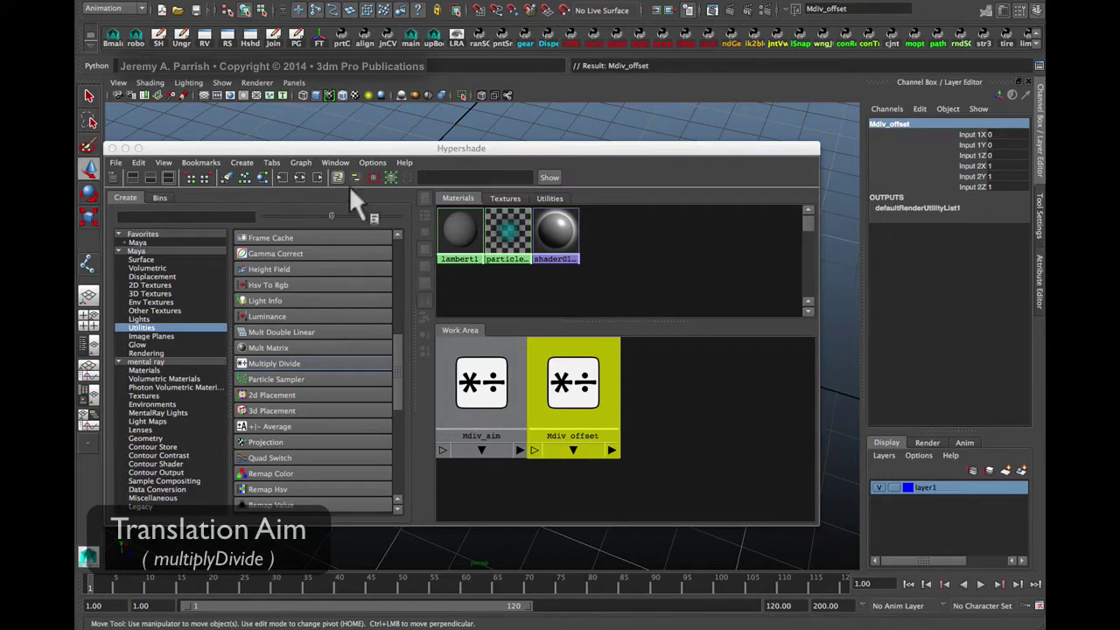
# - Move the Hypershade clear of the scene objects and group the control cube
pyautogui.moveTo(347, 149); pyautogui.dragTo(457, 413)
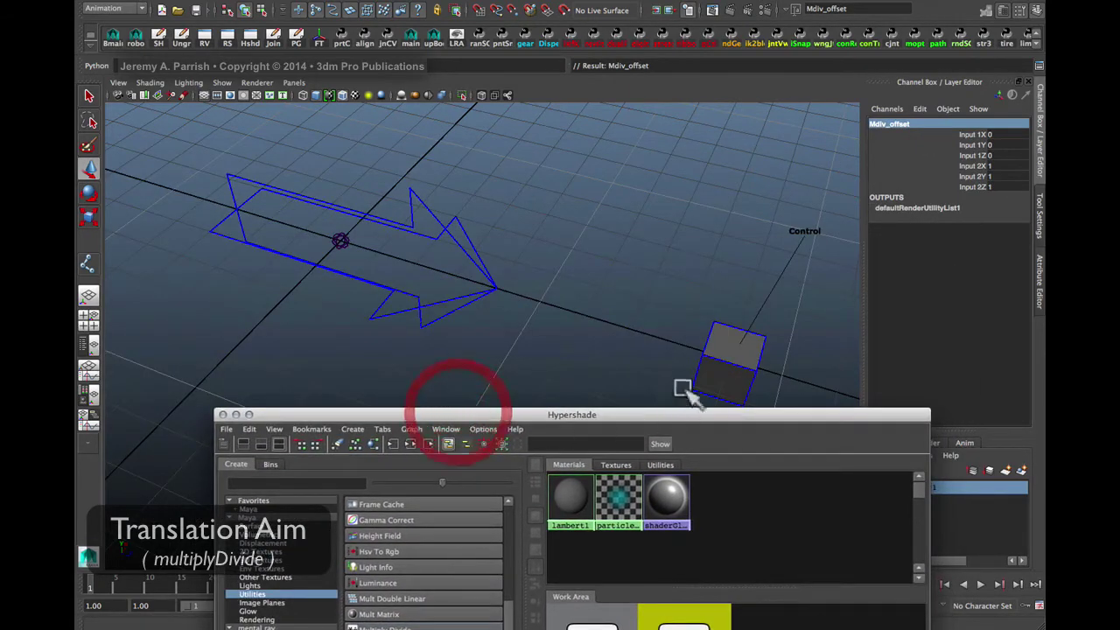
pyautogui.click(727, 352)
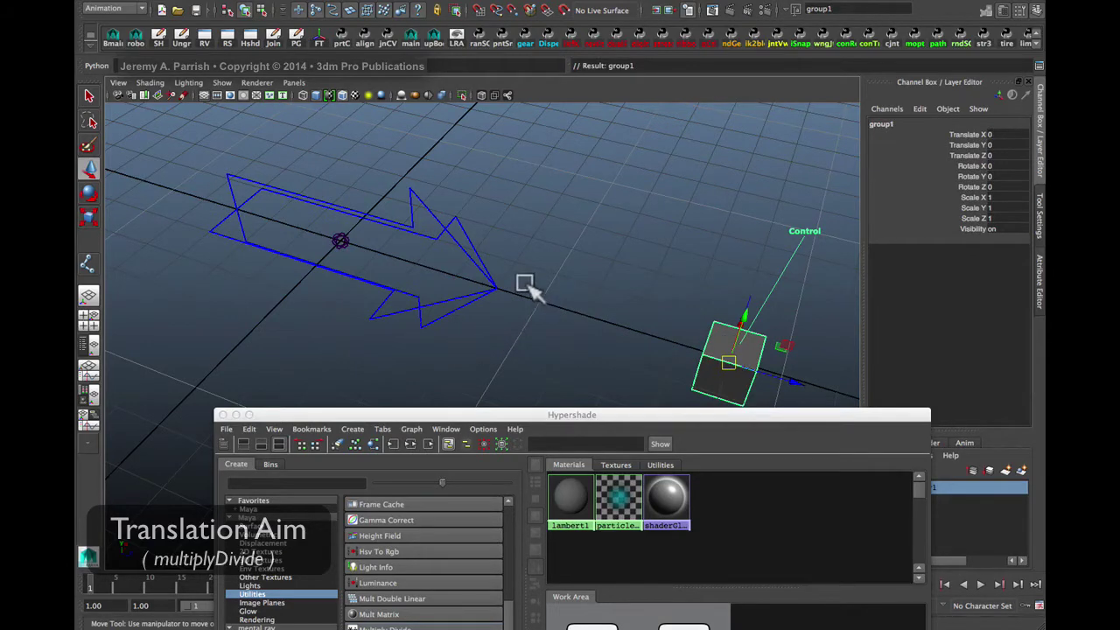
pyautogui.keyDown('alt'); pyautogui.moveTo(525, 284); pyautogui.dragTo(555, 300); pyautogui.keyUp('alt')
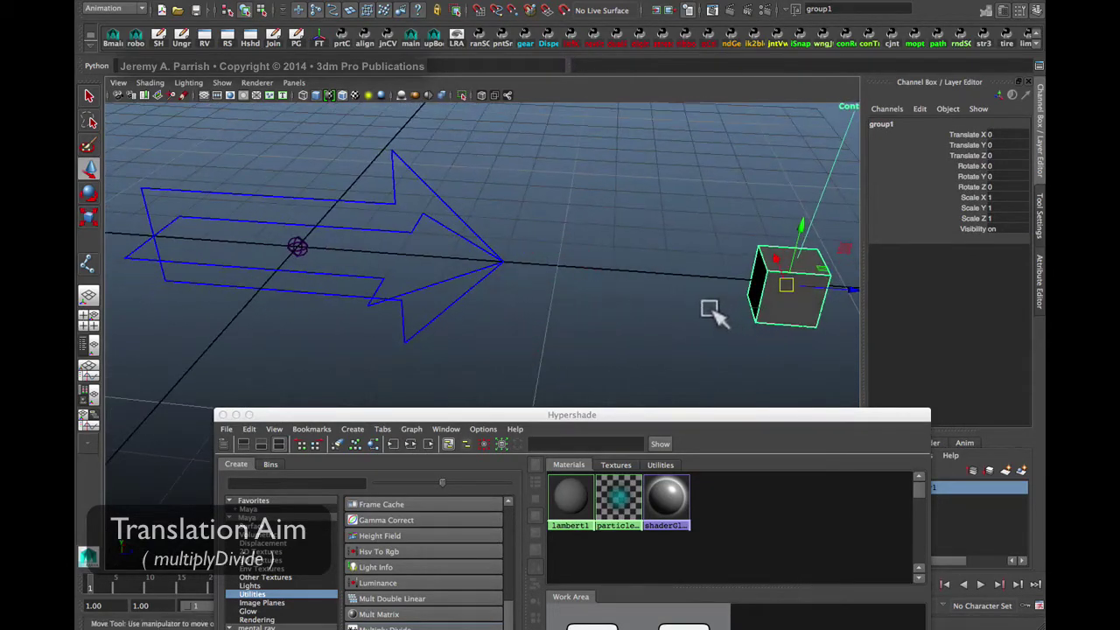
# - Set the control cube's Translate X to 0
pyautogui.click(741, 307)
pyautogui.click(770, 307)
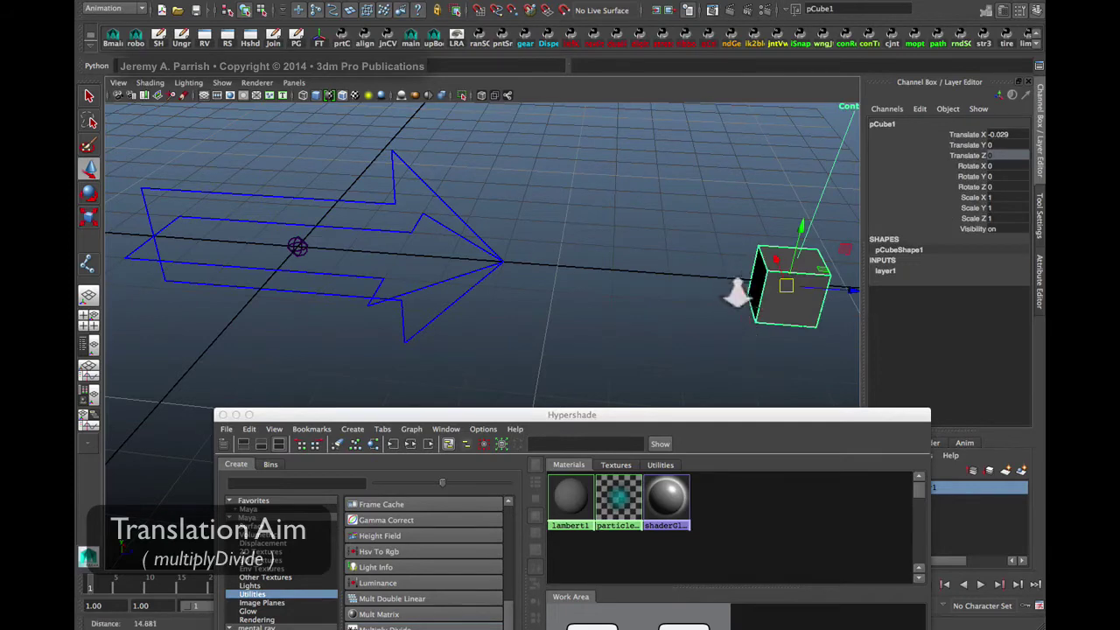
pyautogui.keyDown('alt'); pyautogui.moveTo(738, 293); pyautogui.dragTo(691, 293); pyautogui.keyUp('alt')
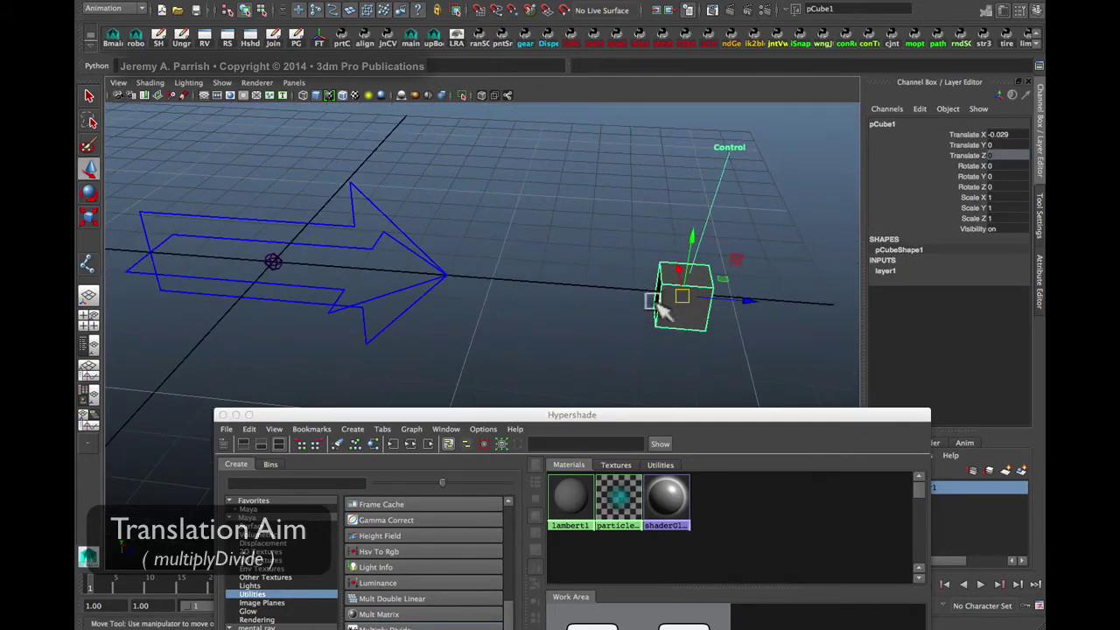
pyautogui.moveTo(607, 312)
pyautogui.keyDown('alt'); pyautogui.mouseDown()
pyautogui.moveTo(647, 333)
pyautogui.moveTo(623, 325)
pyautogui.mouseUp(); pyautogui.keyUp('alt')
pyautogui.click(689, 317)
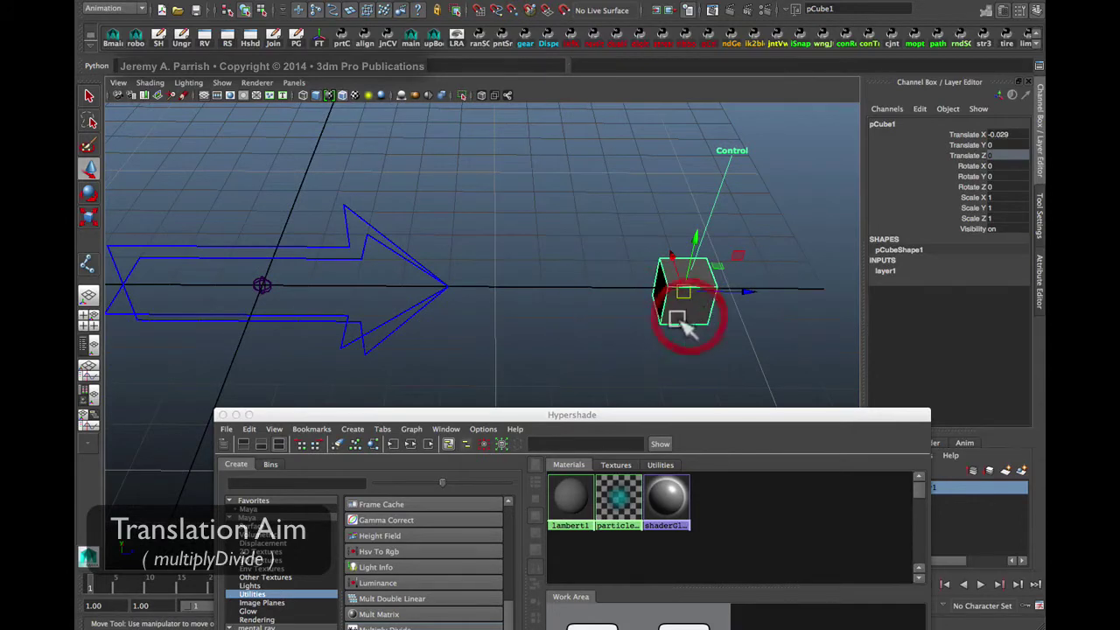
pyautogui.doubleClick(1013, 132)
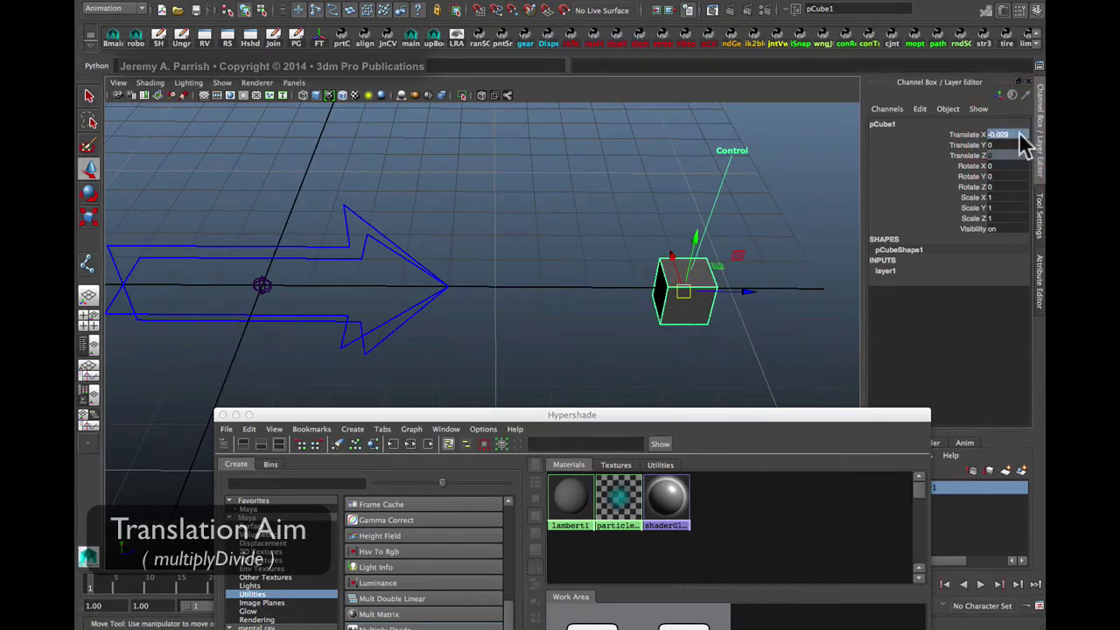
pyautogui.doubleClick(1018, 132)
pyautogui.write('0')
pyautogui.press('Return')
# - Group the control cube and rename the group as grp_Ctrl
pyautogui.click(674, 365)
pyautogui.click(675, 330)
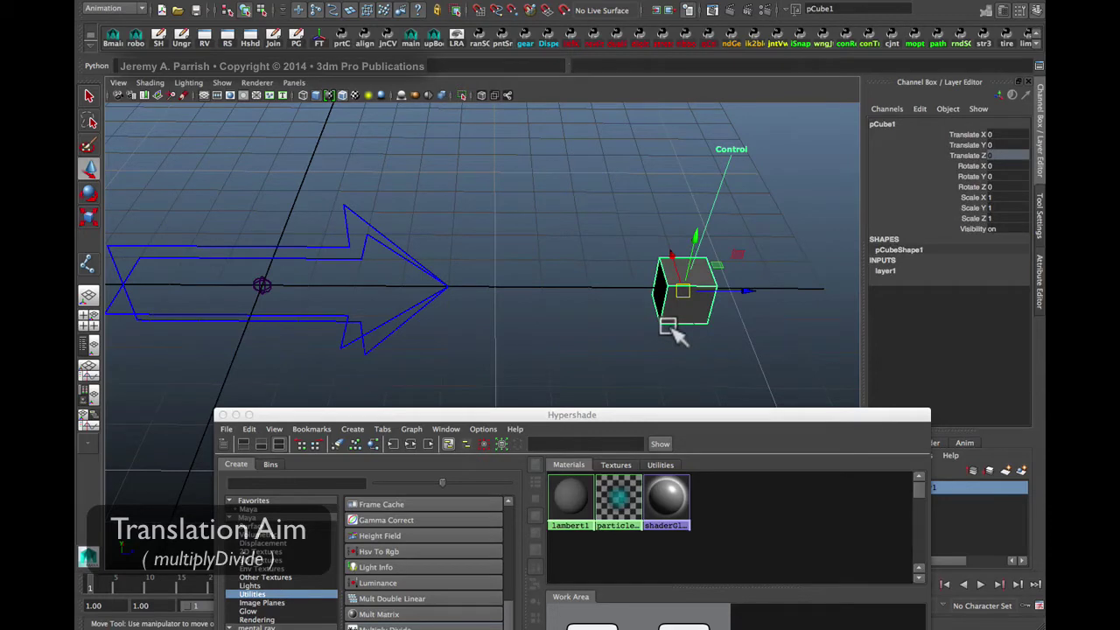
pyautogui.hotkey('ctrl', 'g')
pyautogui.doubleClick(878, 124)
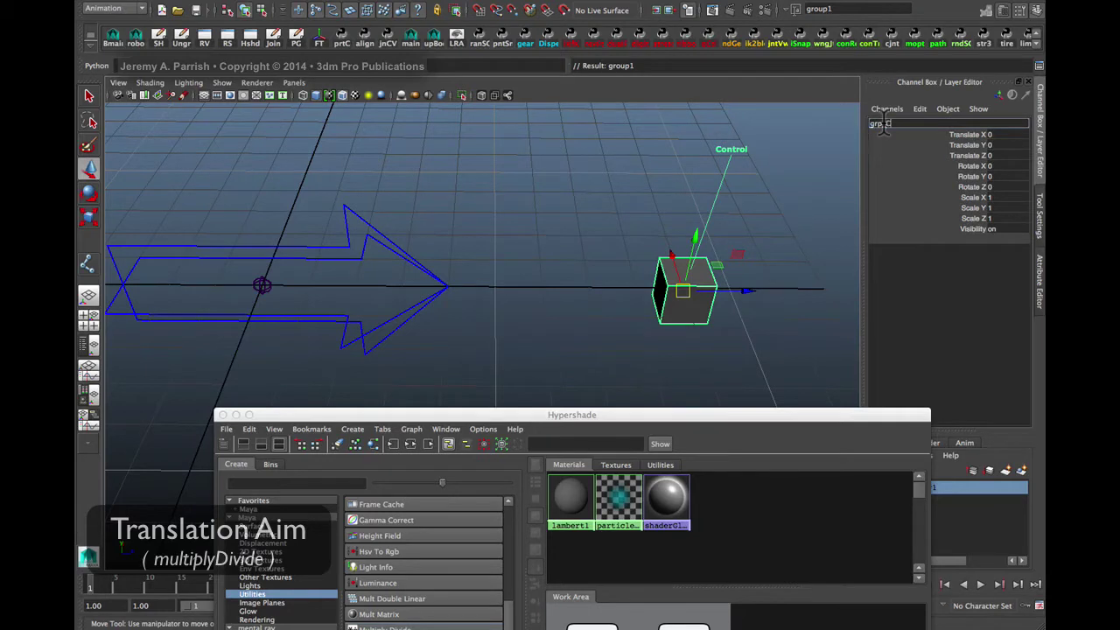
pyautogui.write('grp_Ctrl')
pyautogui.press('Return')
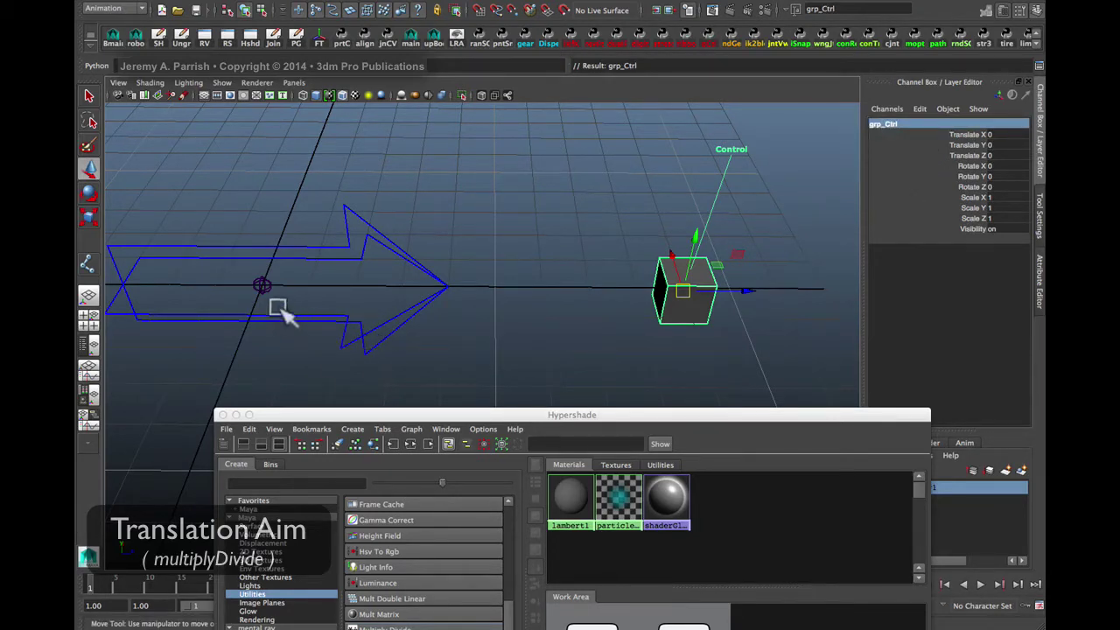
# - Rename the joint at the origin as jnt_aim and the arrow-shaped curve as arrow
pyautogui.click(262, 284)
pyautogui.keyDown('alt'); pyautogui.moveTo(425, 311); pyautogui.dragTo(512, 307, button='middle'); pyautogui.keyUp('alt')
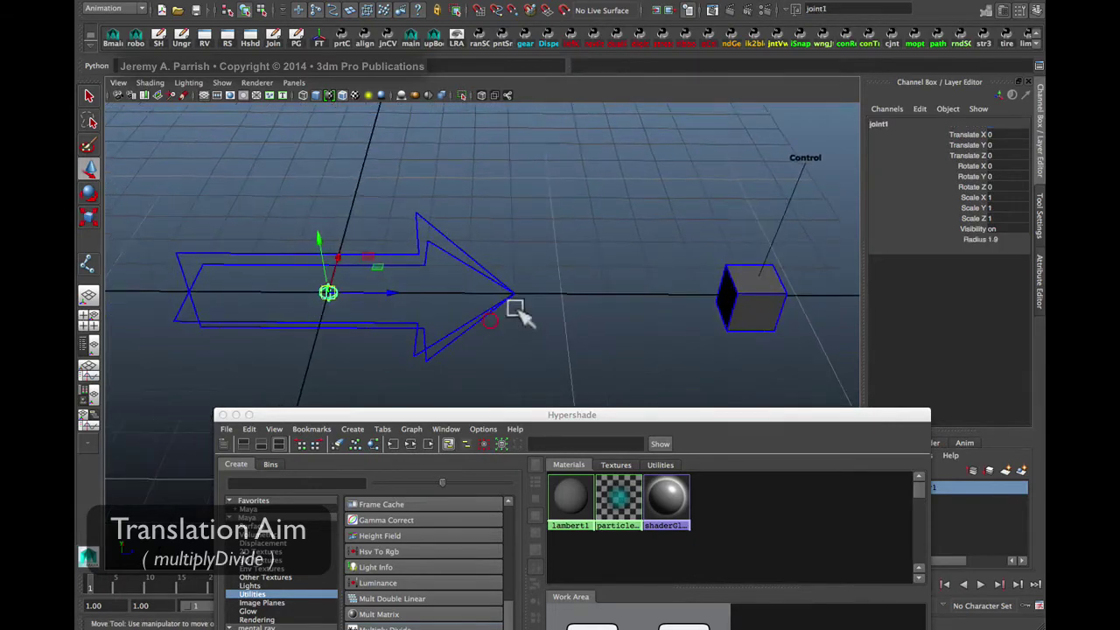
pyautogui.click(916, 124)
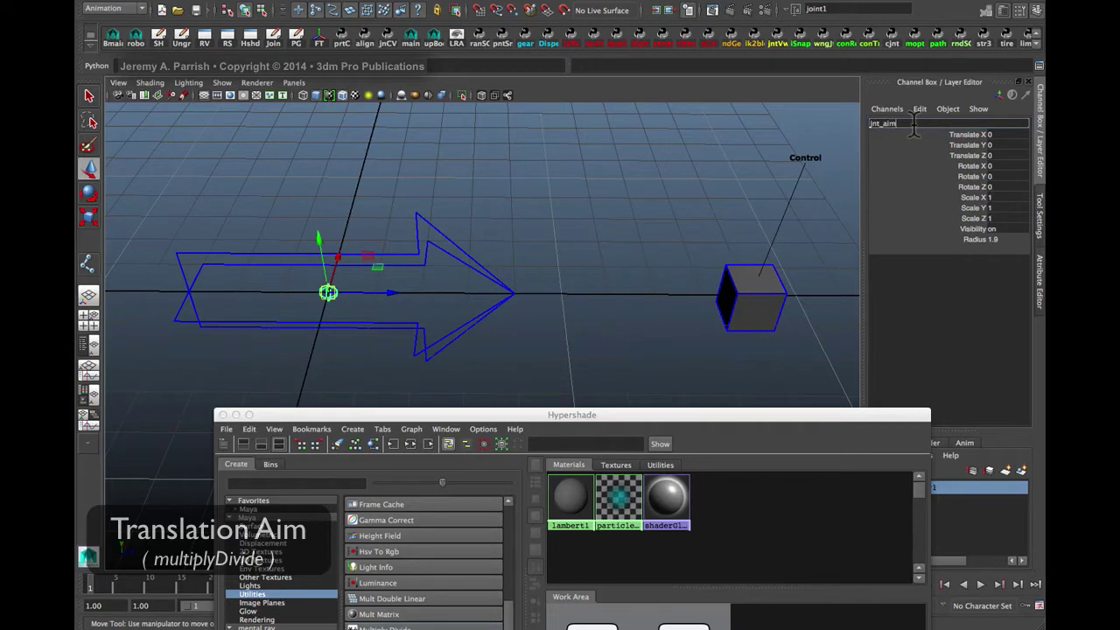
pyautogui.press('Return')
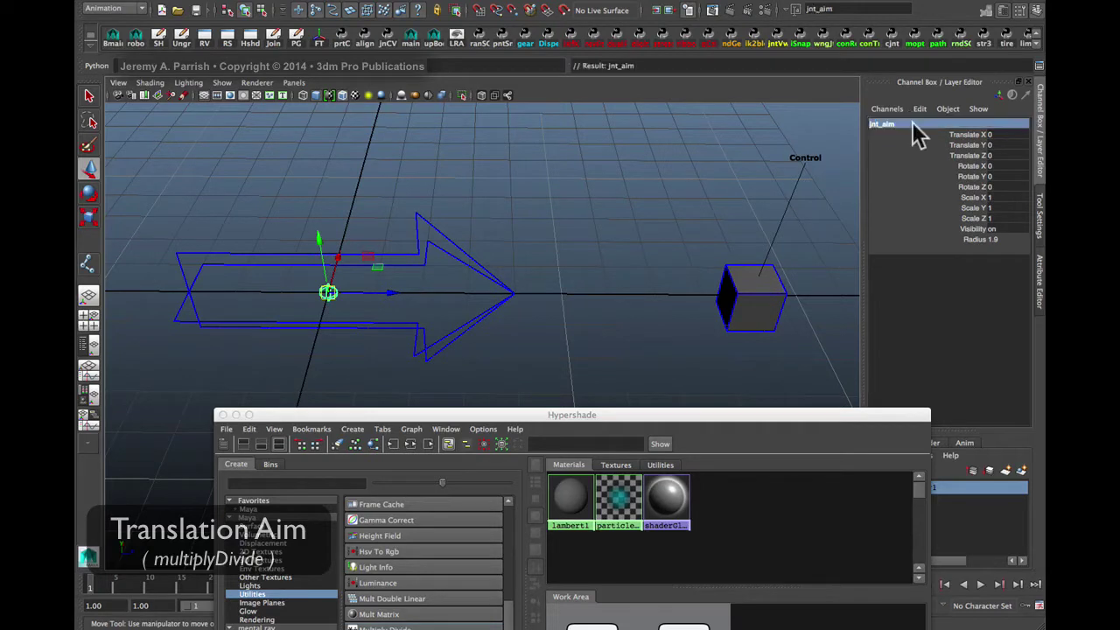
pyautogui.click(390, 327)
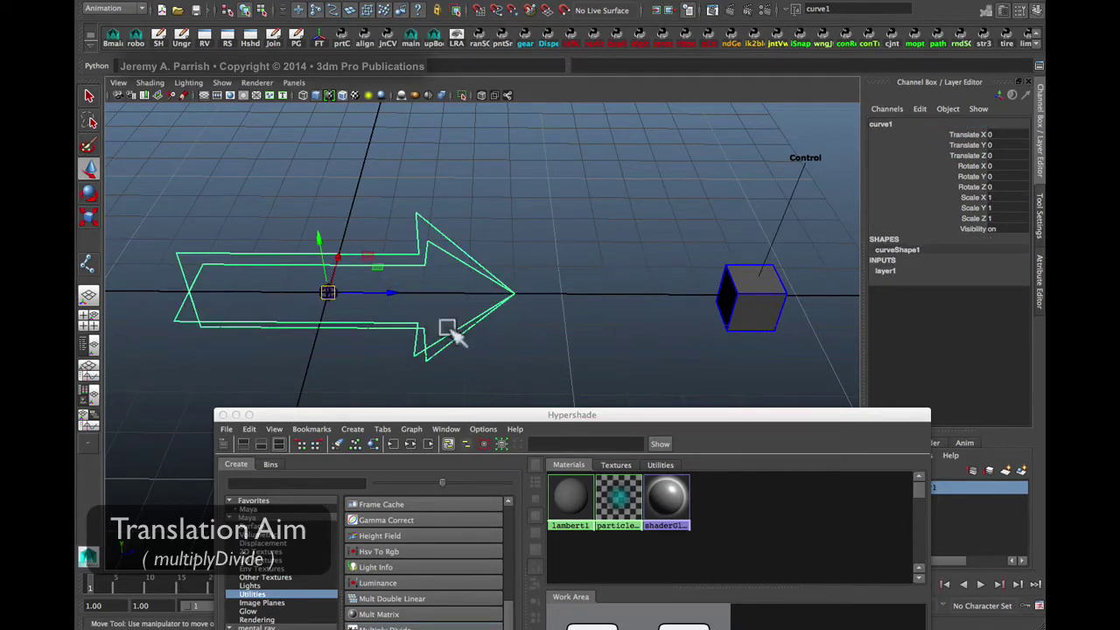
pyautogui.click(882, 123)
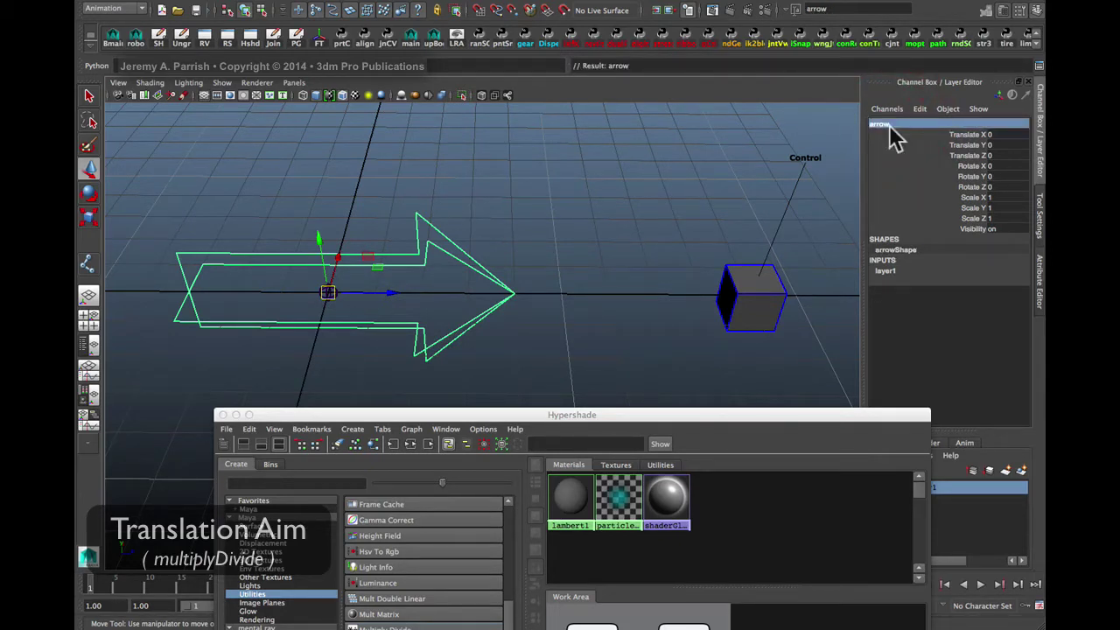
# - Parent the arrow curve under the jnt_aim joint and check the hierarchy by selecting each object
pyautogui.press('q')
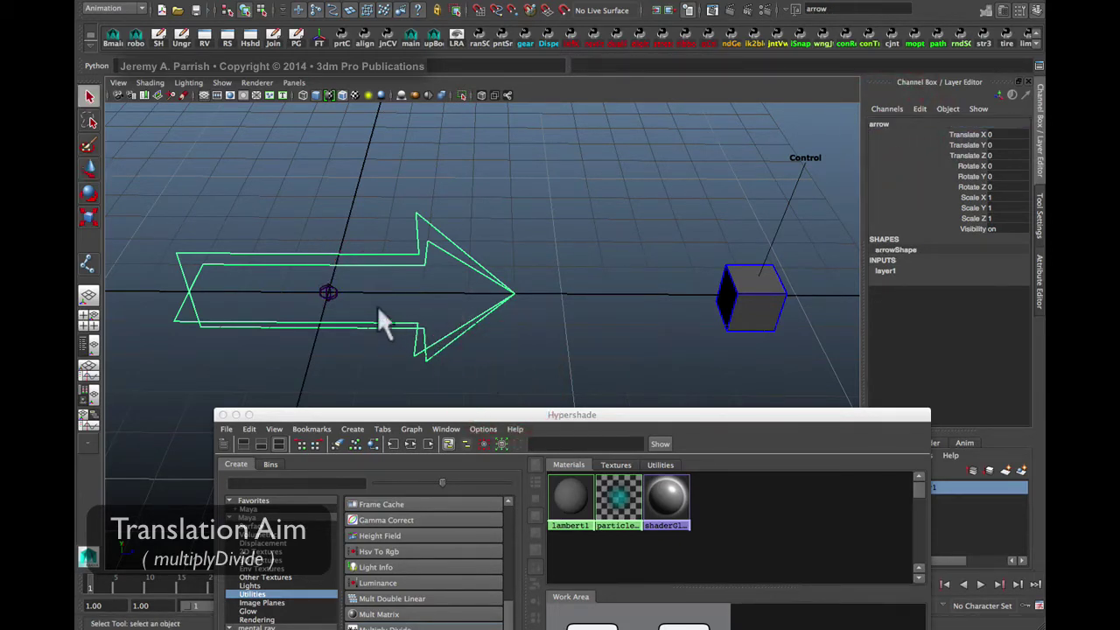
pyautogui.click(332, 285)
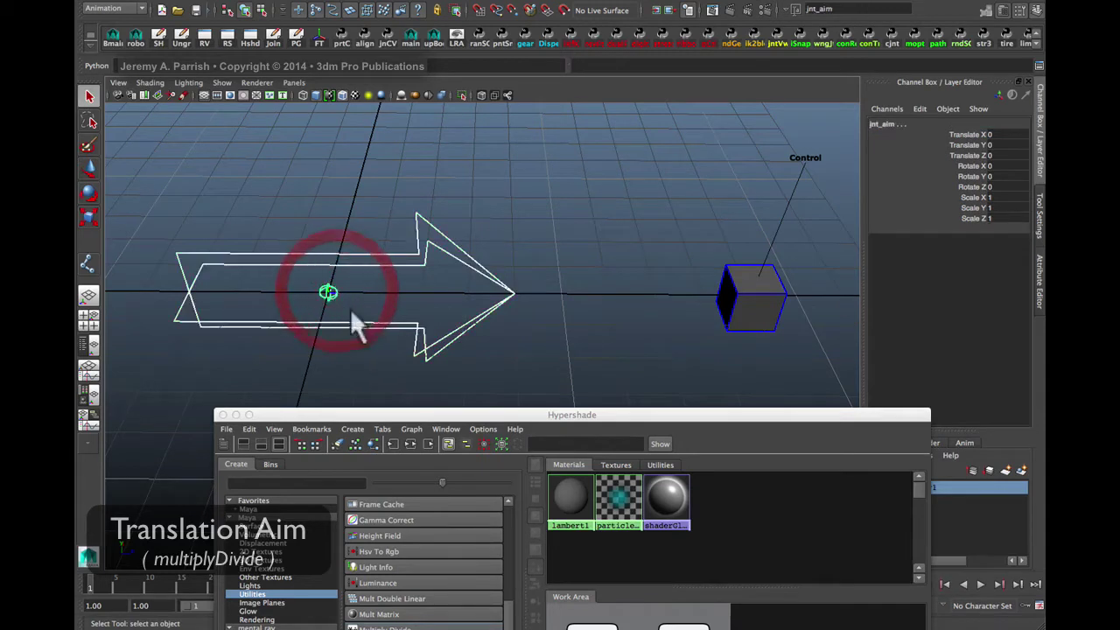
pyautogui.click(435, 320)
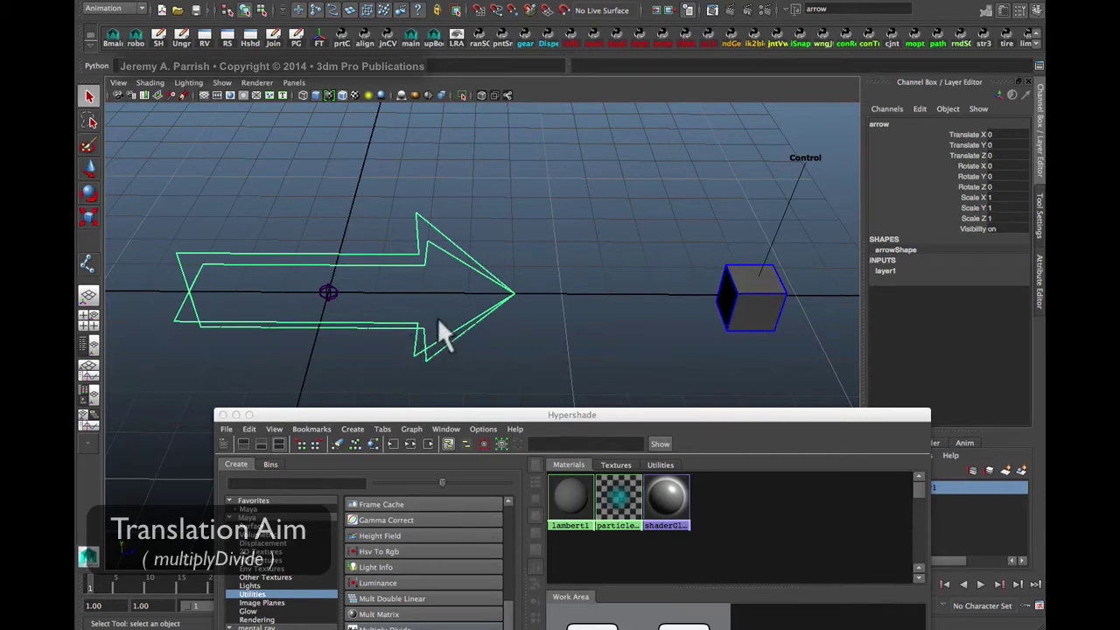
pyautogui.click(375, 322)
pyautogui.click(326, 294)
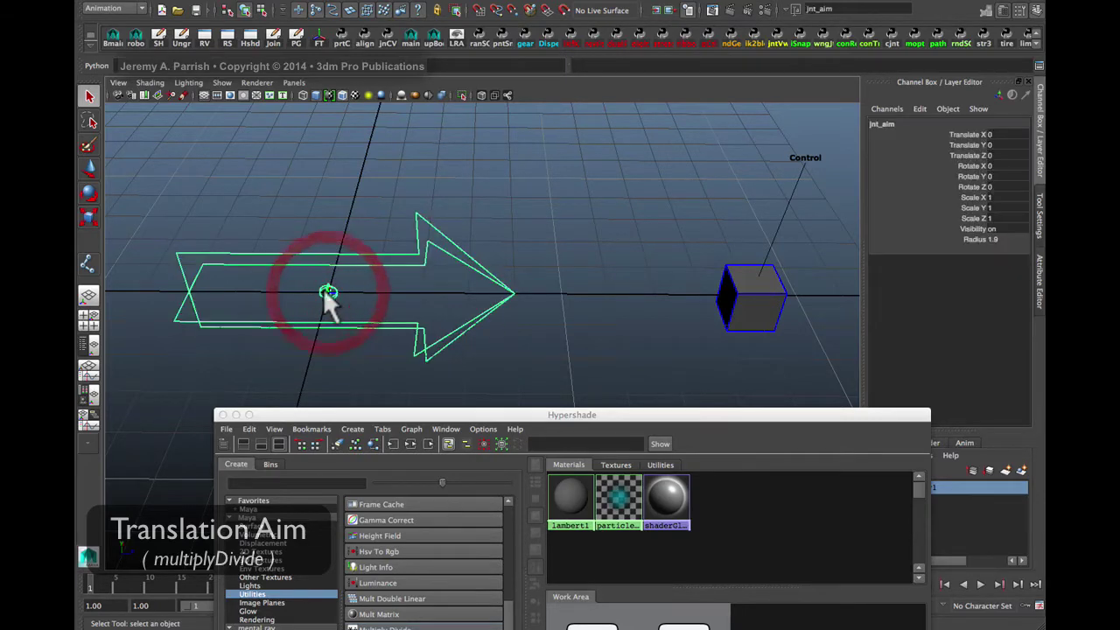
# - Try rotating the jnt_aim joint to test the parented arrow, and undo the rotation
pyautogui.click(395, 280)
pyautogui.keyDown('alt'); pyautogui.moveTo(394, 280); pyautogui.dragTo(440, 295); pyautogui.keyUp('alt')
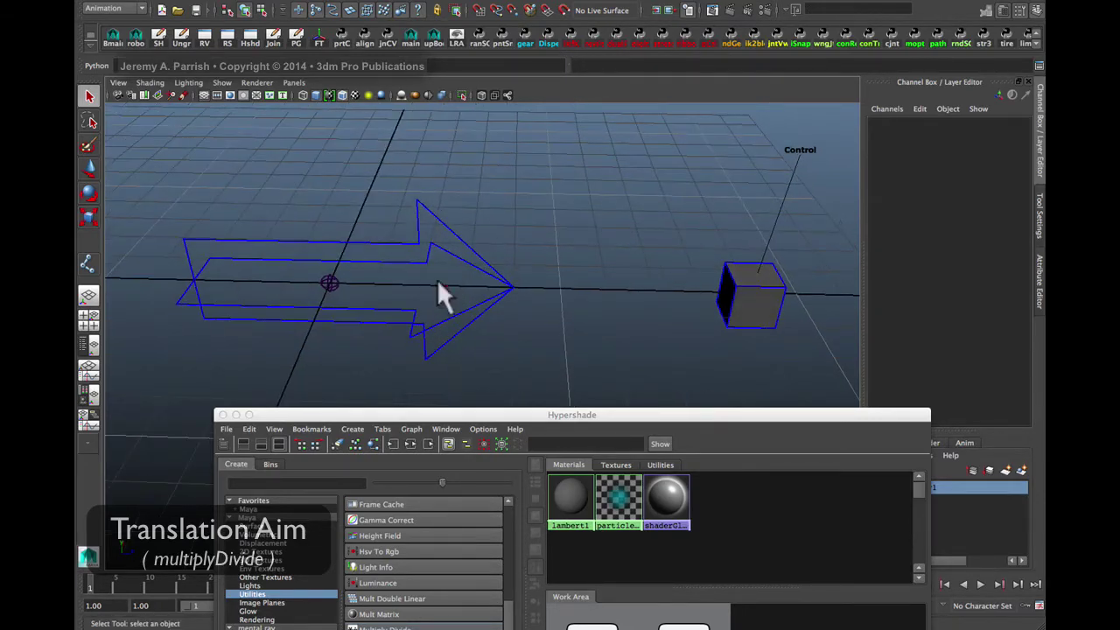
pyautogui.click(329, 284)
pyautogui.press('r')
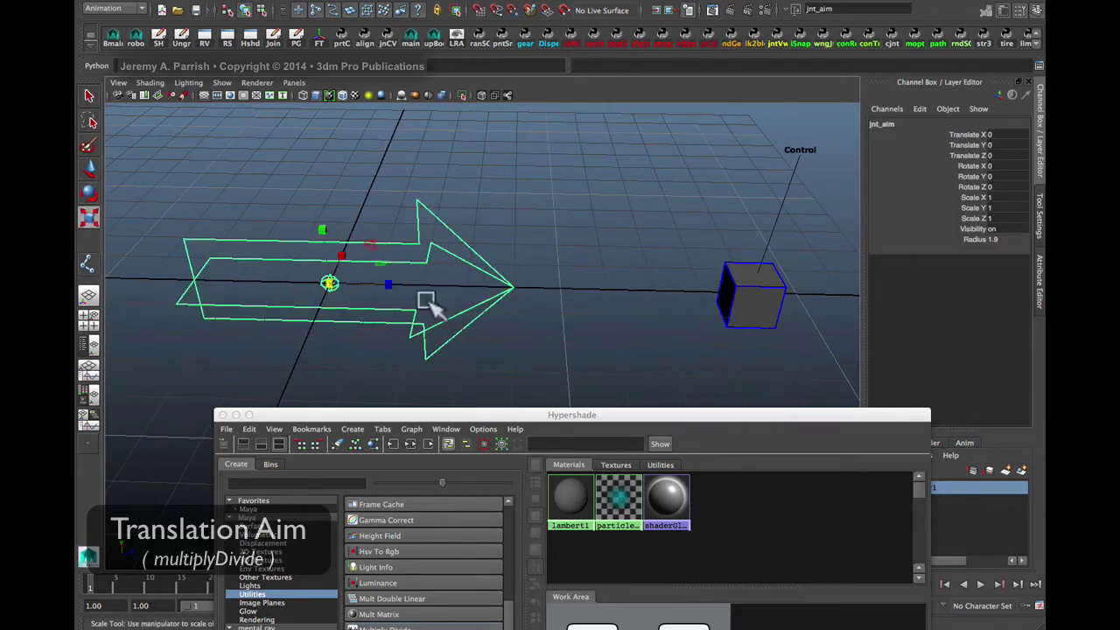
pyautogui.press('e')
pyautogui.moveTo(372, 256); pyautogui.dragTo(325, 242)
pyautogui.hotkey('ctrl', 'z')
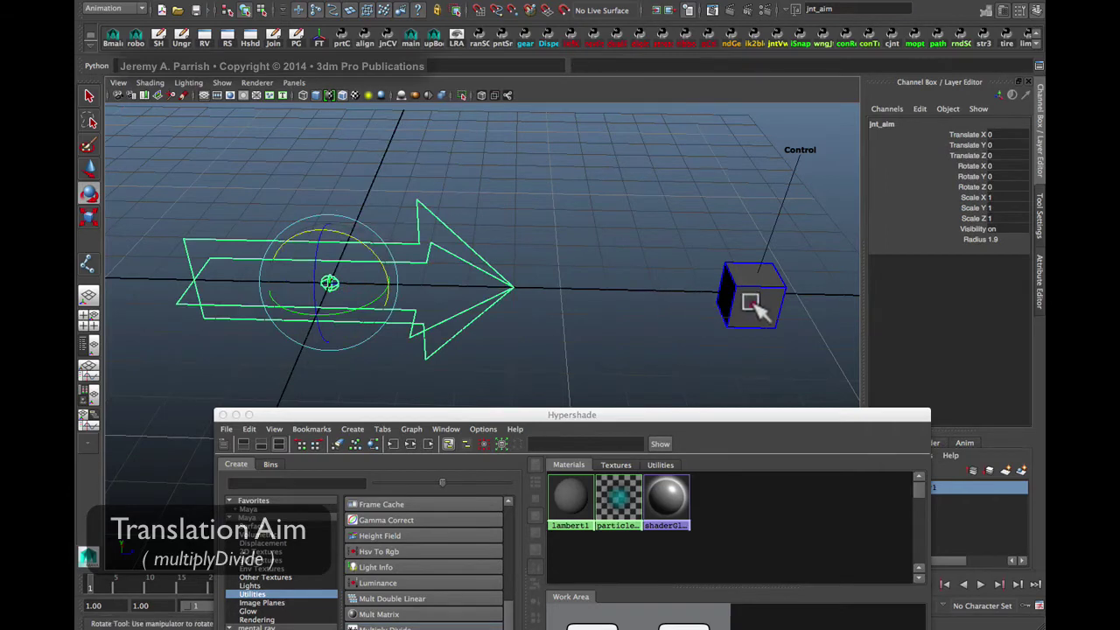
# - Rename the control cube as Ctrl
pyautogui.click(740, 306)
pyautogui.keyDown('alt'); pyautogui.moveTo(750, 289); pyautogui.dragTo(796, 229); pyautogui.keyUp('alt')
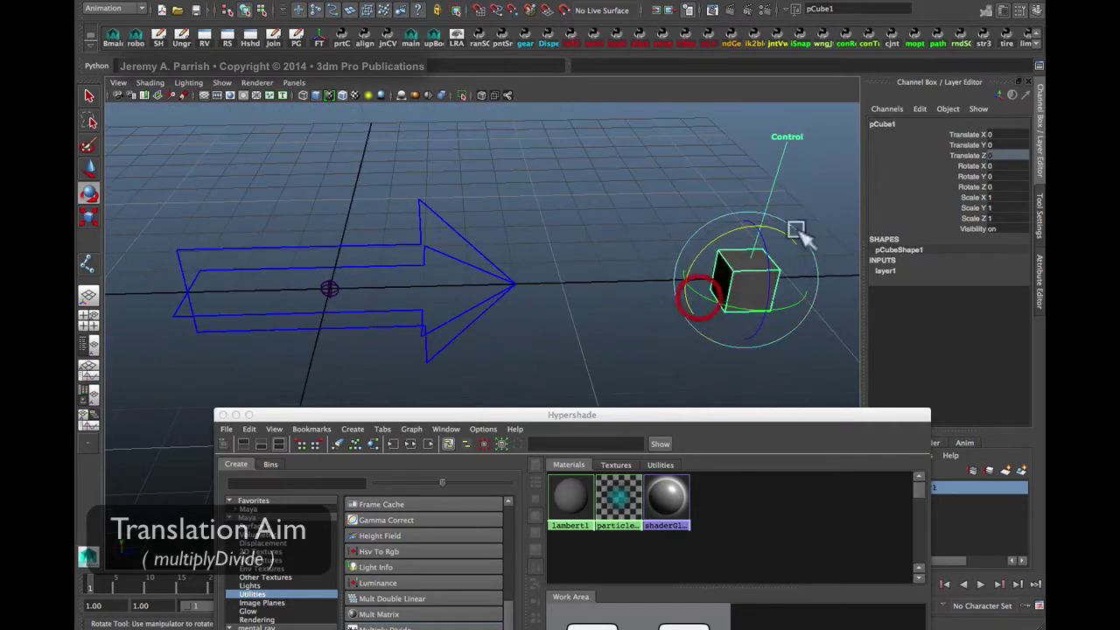
pyautogui.click(882, 123)
pyautogui.write('C')
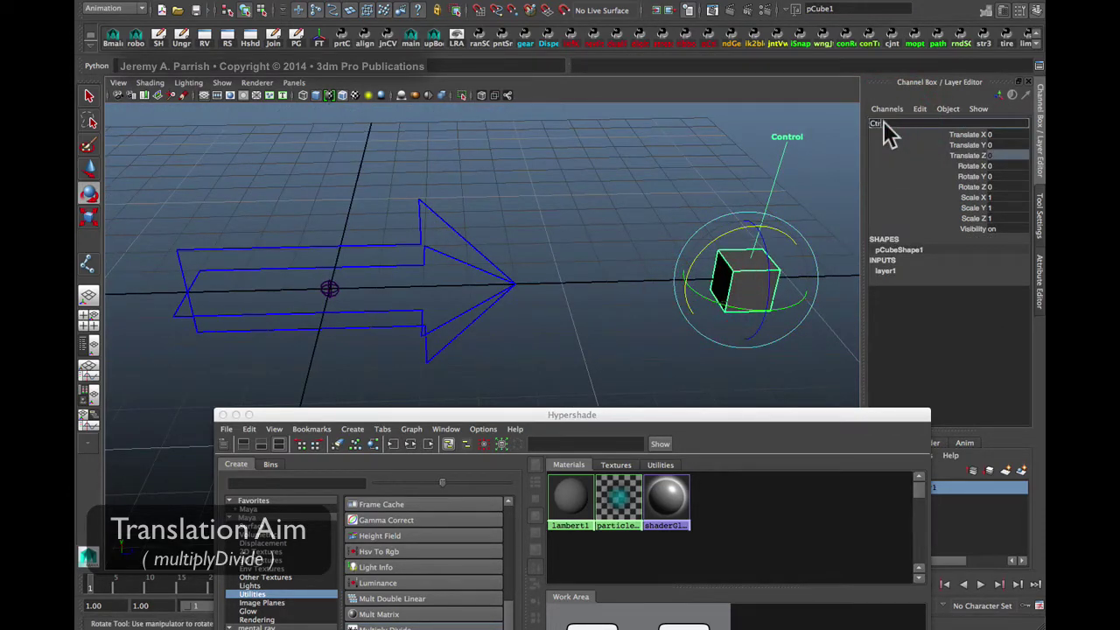
pyautogui.write('trl')
pyautogui.press('Return')
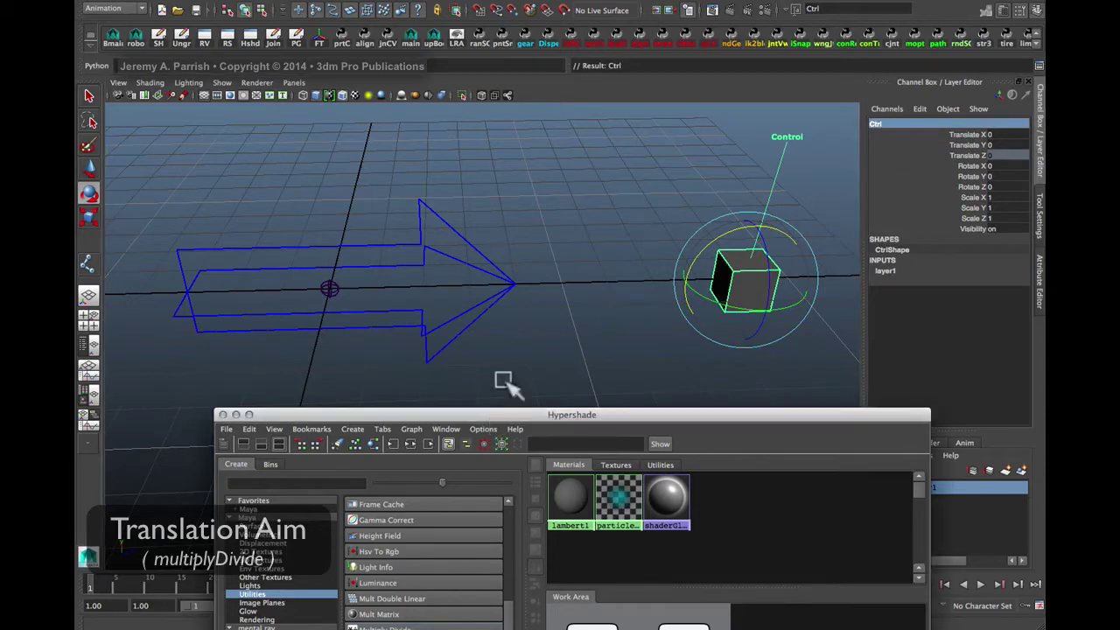
# - Try moving the Ctrl cube vertically, and undo the move
pyautogui.click(670, 330)
pyautogui.keyDown('alt'); pyautogui.moveTo(661, 329); pyautogui.dragTo(720, 313); pyautogui.keyUp('alt')
pyautogui.click(746, 294)
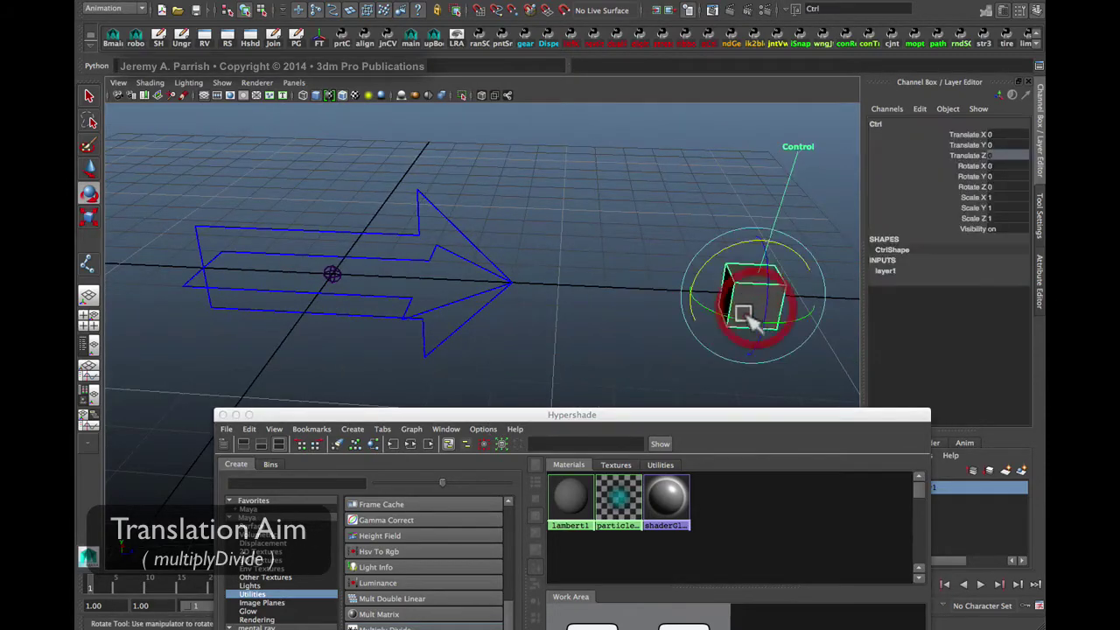
pyautogui.press('w')
pyautogui.moveTo(750, 237); pyautogui.dragTo(749, 210)
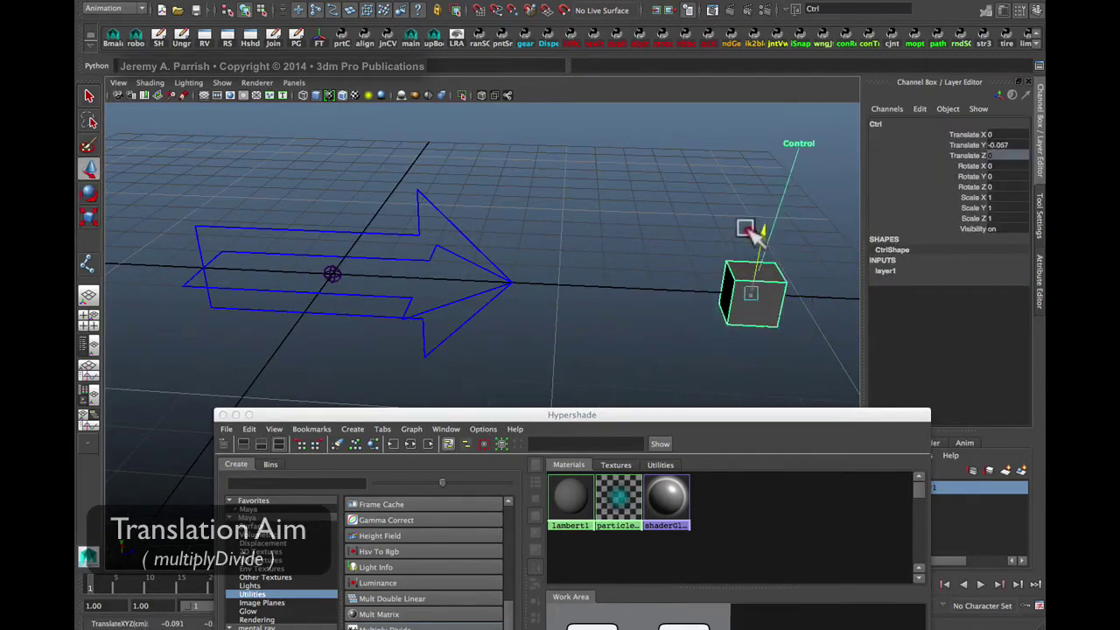
pyautogui.press('z')
# - Reposition and narrow the Hypershade window so both multiplyDivide nodes and the Ctrl cube are accessible together
pyautogui.moveTo(628, 292)
pyautogui.keyDown('alt'); pyautogui.mouseDown()
pyautogui.moveTo(622, 270)
pyautogui.moveTo(641, 307)
pyautogui.mouseUp(); pyautogui.keyUp('alt')
pyautogui.moveTo(661, 424); pyautogui.dragTo(632, 220)
pyautogui.moveTo(750, 496); pyautogui.dragTo(578, 455)
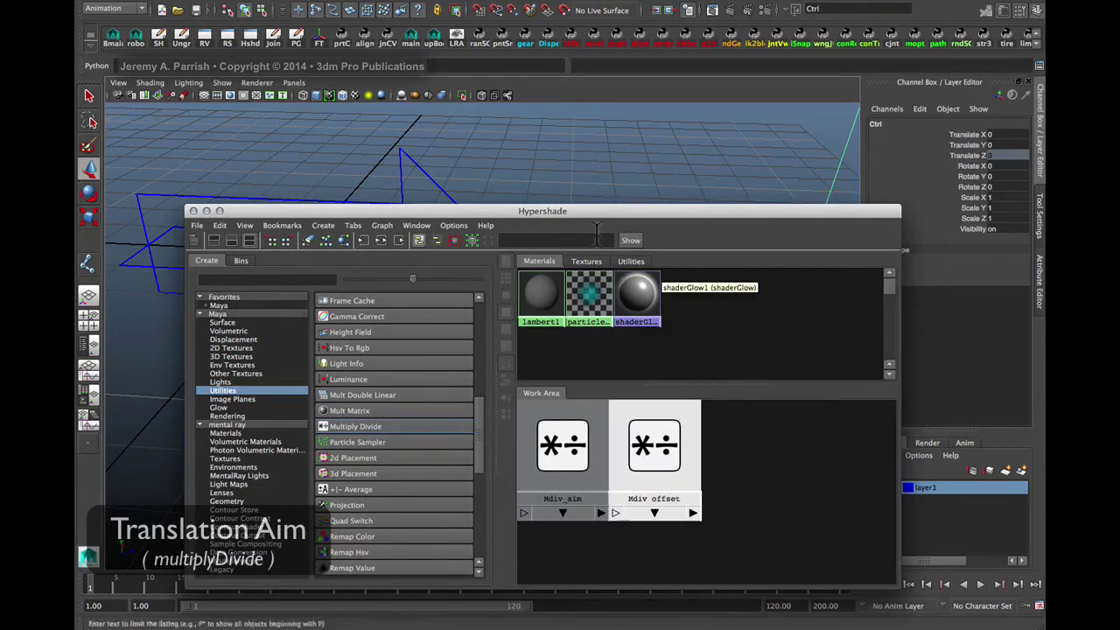
pyautogui.moveTo(565, 223); pyautogui.dragTo(657, 481)
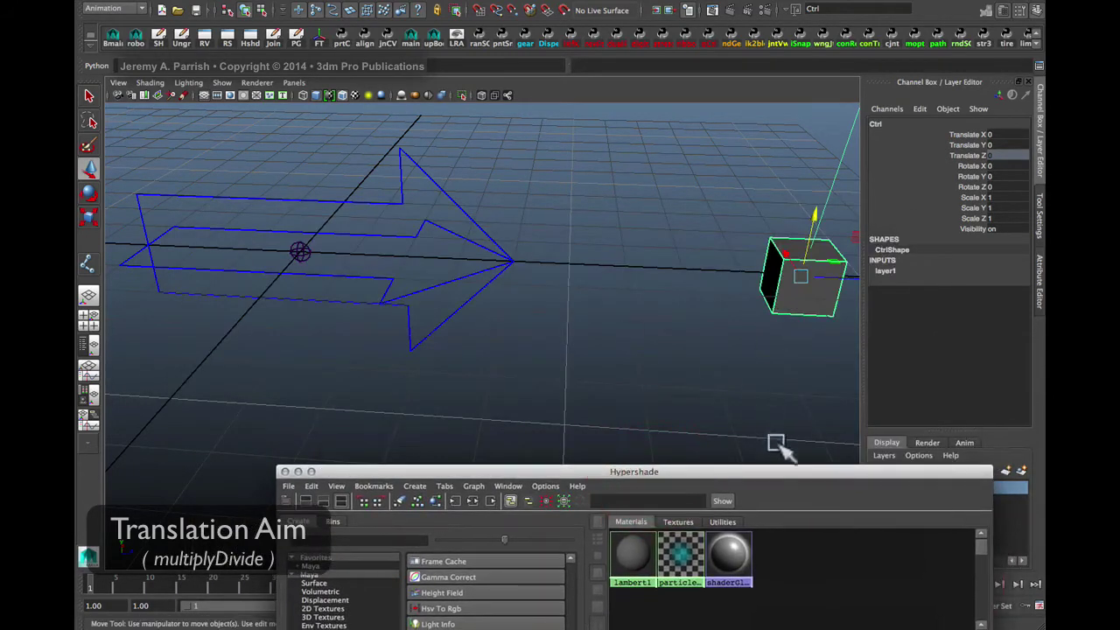
pyautogui.moveTo(777, 464); pyautogui.dragTo(615, 148)
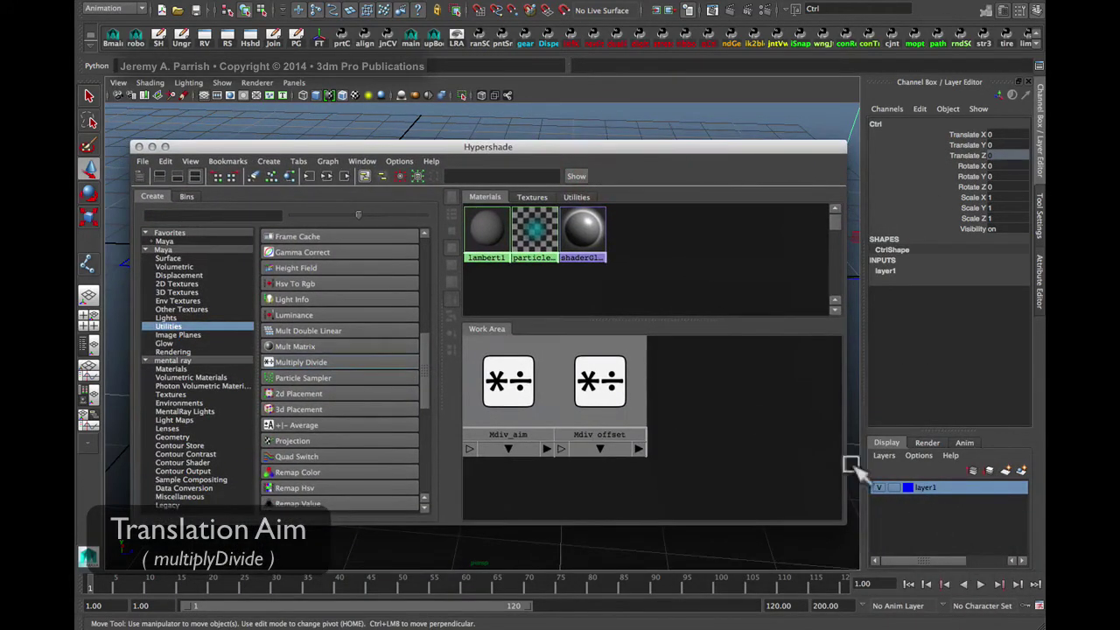
pyautogui.moveTo(846, 464); pyautogui.dragTo(683, 463)
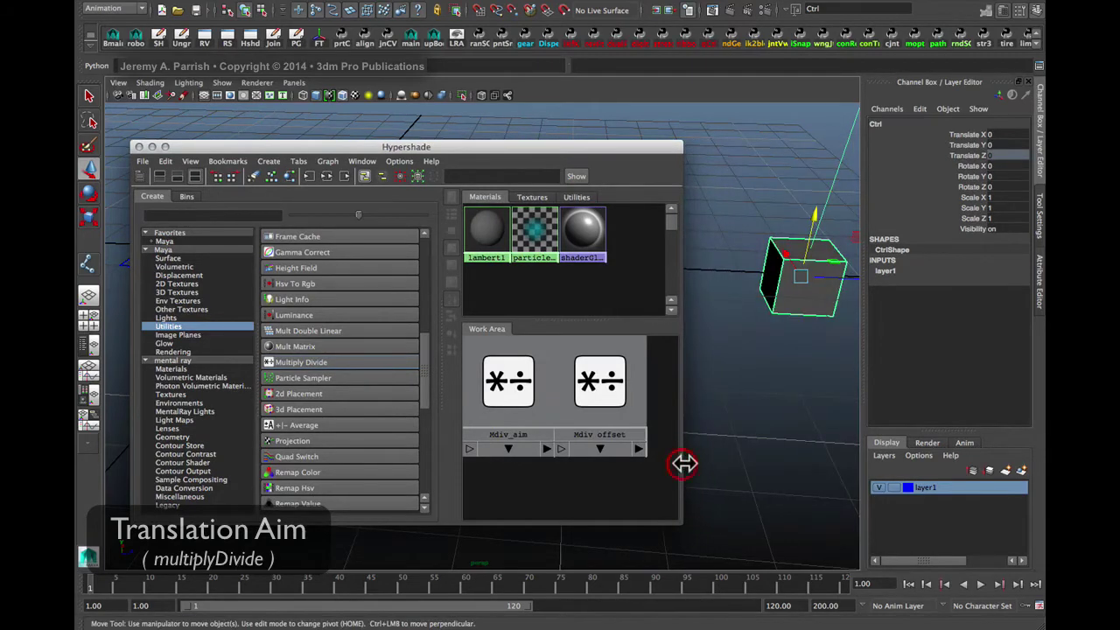
# - Open the Connection Editor with Ctrl loaded on one side and Mdiv_aim on the other
pyautogui.click(814, 280)
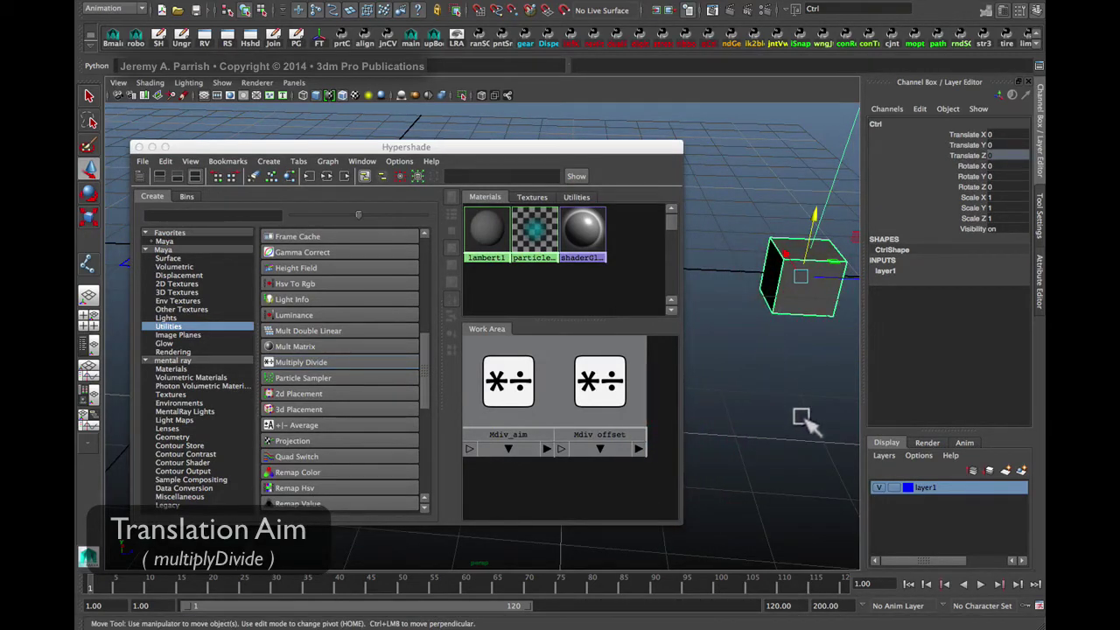
pyautogui.click(512, 394)
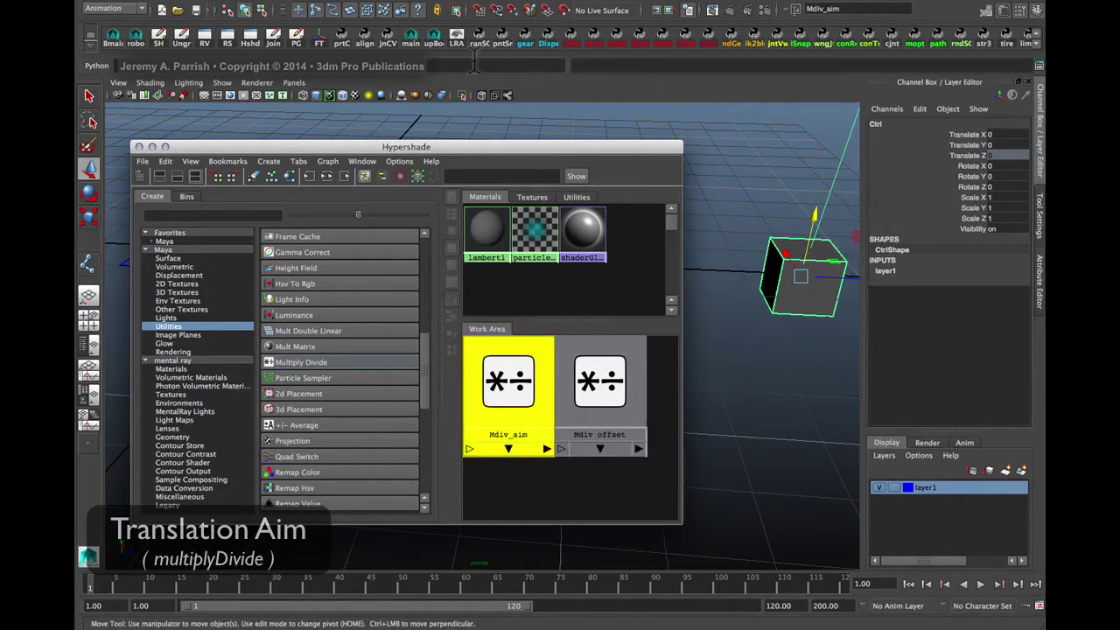
pyautogui.click(368, 0)
pyautogui.moveTo(385, 13)
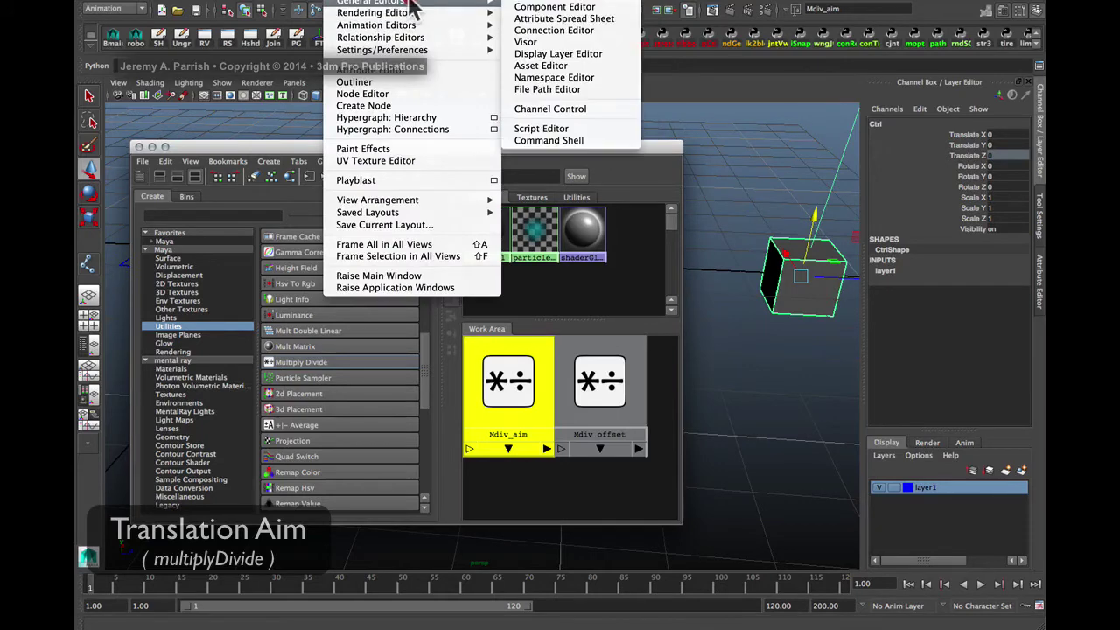
pyautogui.click(599, 40)
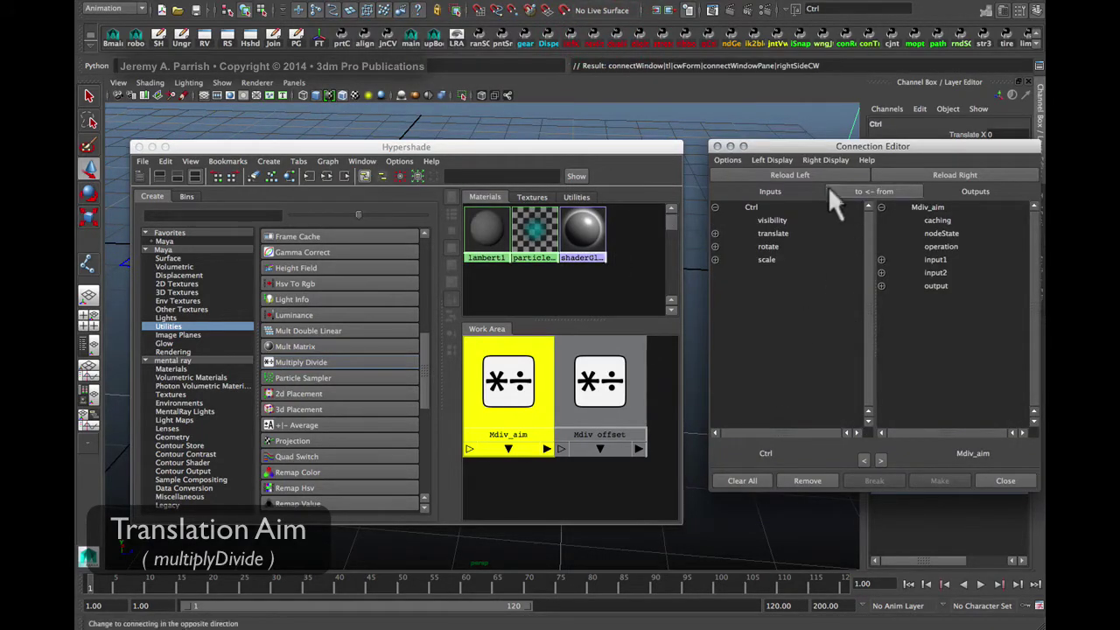
# - Set the connection direction from Ctrl's outputs to Mdiv_aim's inputs and expand Ctrl's translate channels
pyautogui.moveTo(826, 146); pyautogui.dragTo(772, 84)
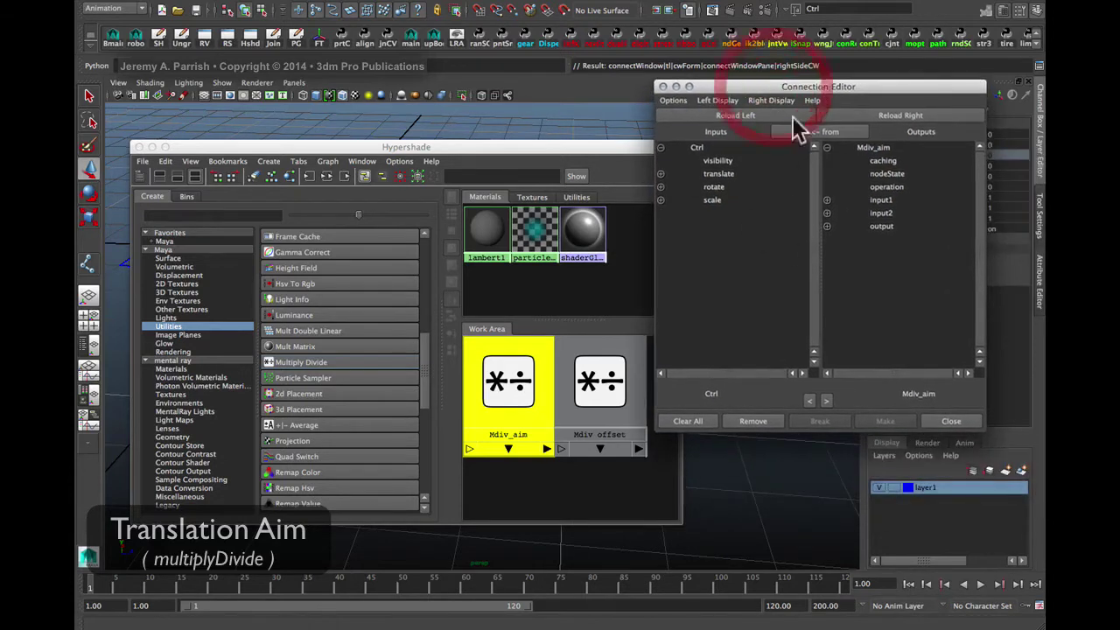
pyautogui.click(661, 173)
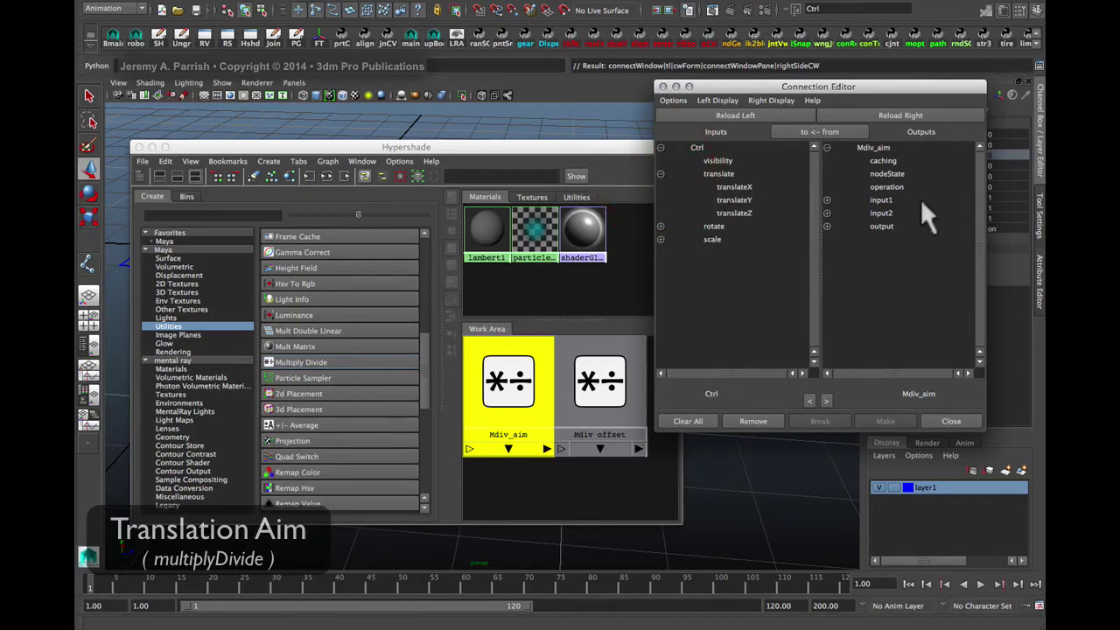
pyautogui.click(810, 131)
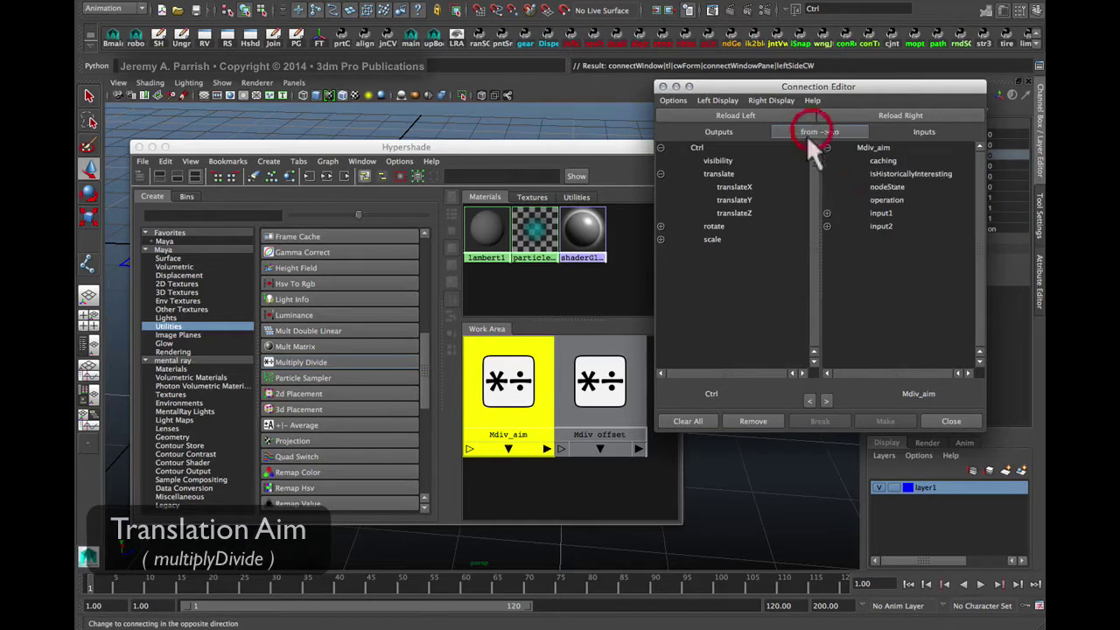
pyautogui.moveTo(723, 91); pyautogui.dragTo(804, 46)
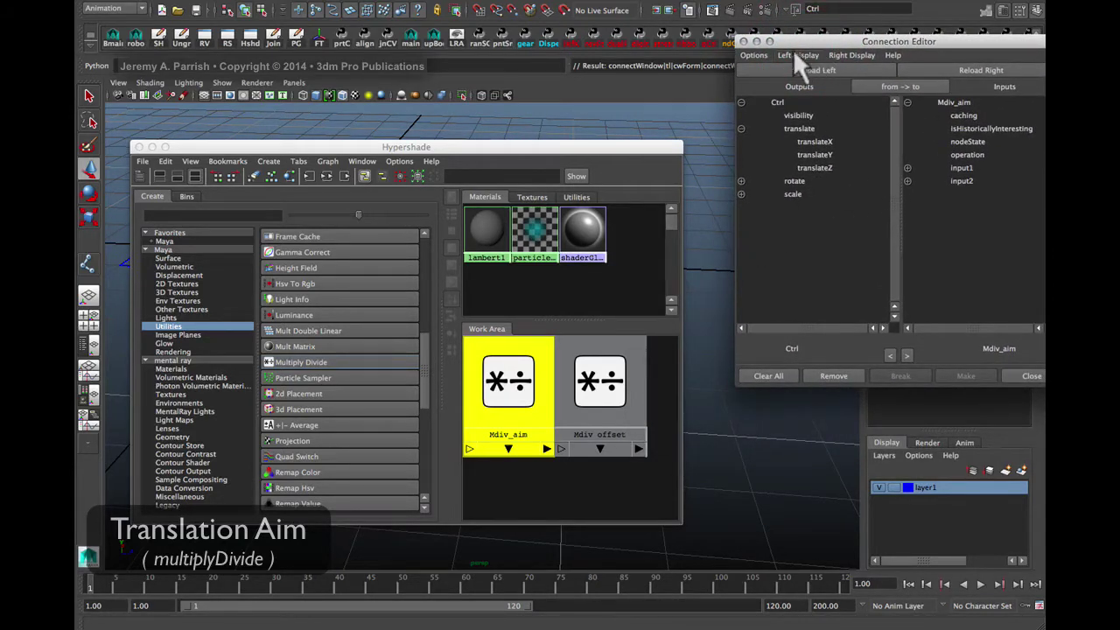
# - Clear the Hypershade off the viewport and examine the arrow, the jnt_aim joint and the Ctrl cube from several angles
pyautogui.moveTo(587, 149); pyautogui.dragTo(131, 156)
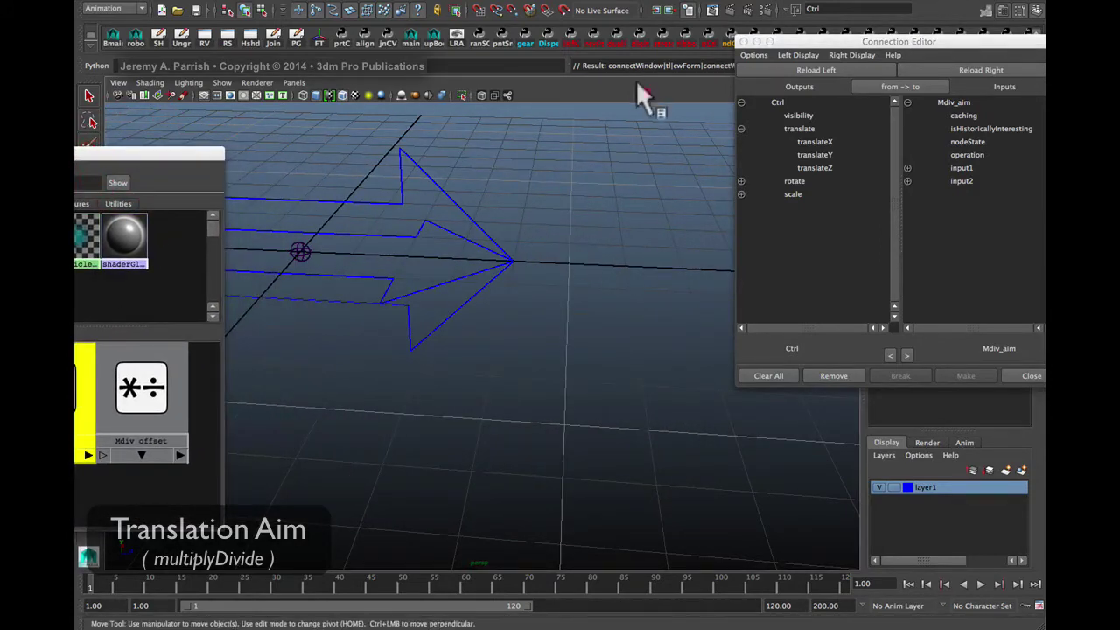
pyautogui.keyDown('alt'); pyautogui.moveTo(604, 254); pyautogui.dragTo(526, 309, button='middle'); pyautogui.keyUp('alt')
pyautogui.keyDown('alt'); pyautogui.moveTo(526, 310); pyautogui.dragTo(601, 275); pyautogui.keyUp('alt')
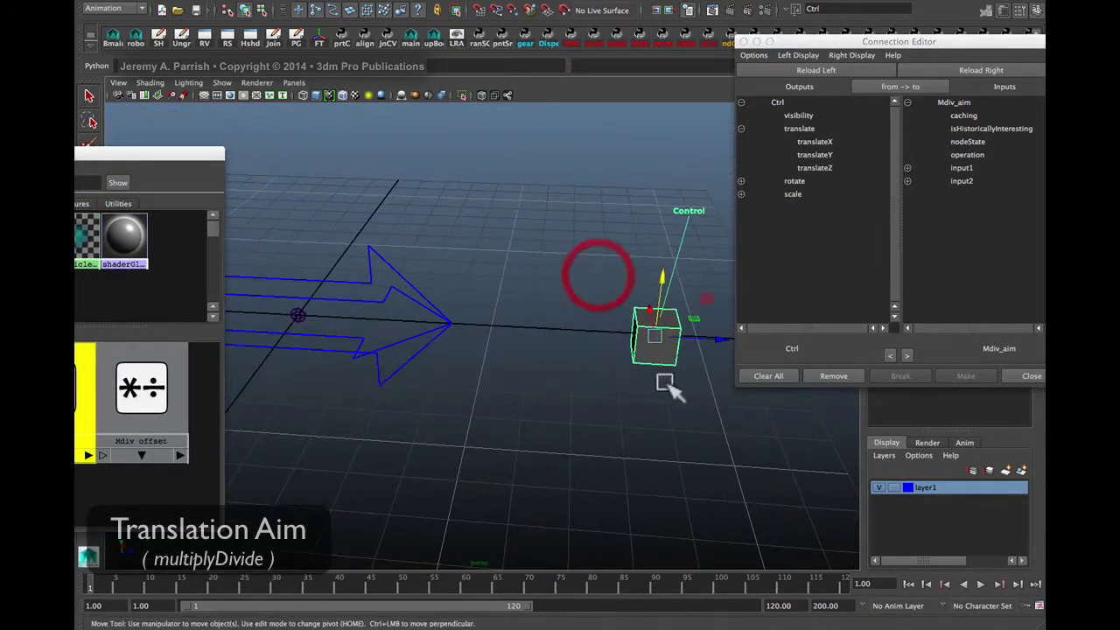
pyautogui.click(411, 344)
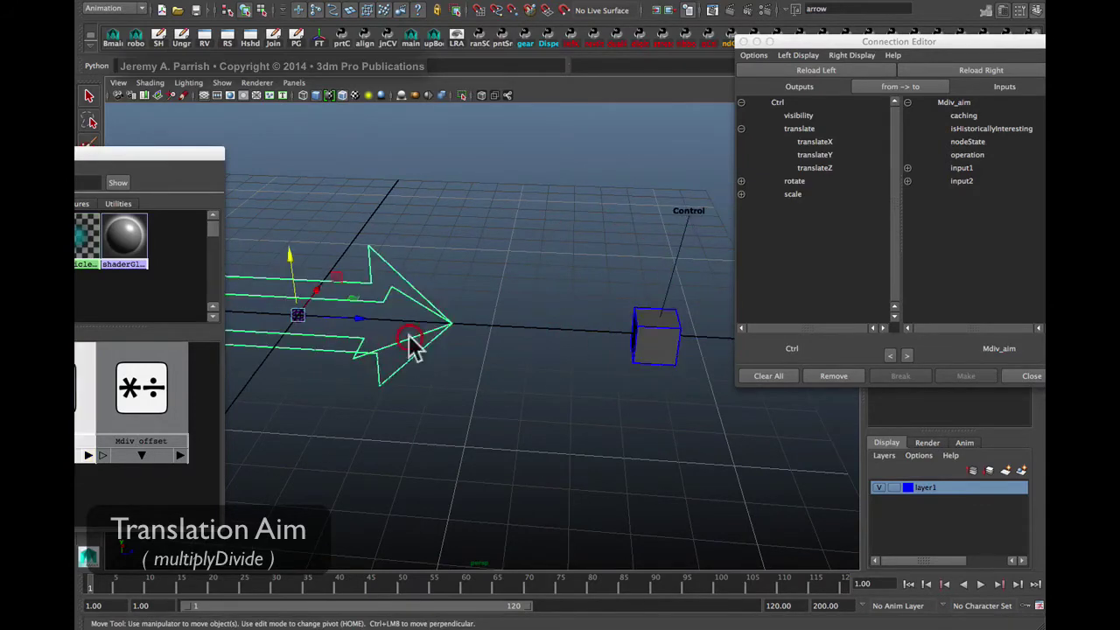
pyautogui.keyDown('alt'); pyautogui.moveTo(512, 337); pyautogui.dragTo(493, 342); pyautogui.keyUp('alt')
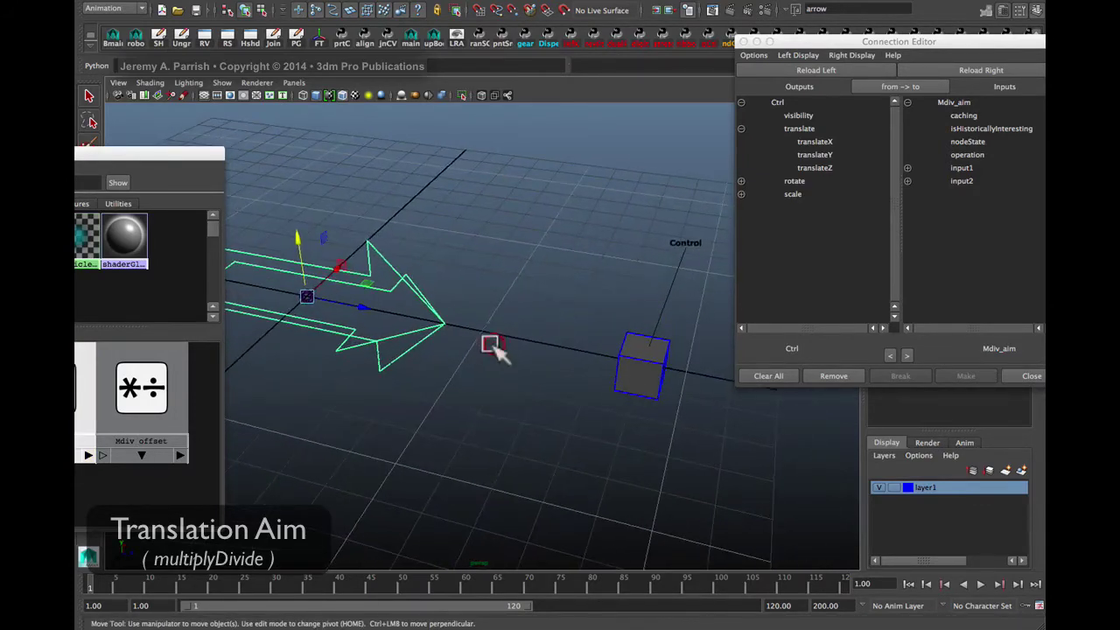
pyautogui.keyDown('alt'); pyautogui.moveTo(388, 318); pyautogui.dragTo(475, 375); pyautogui.keyUp('alt')
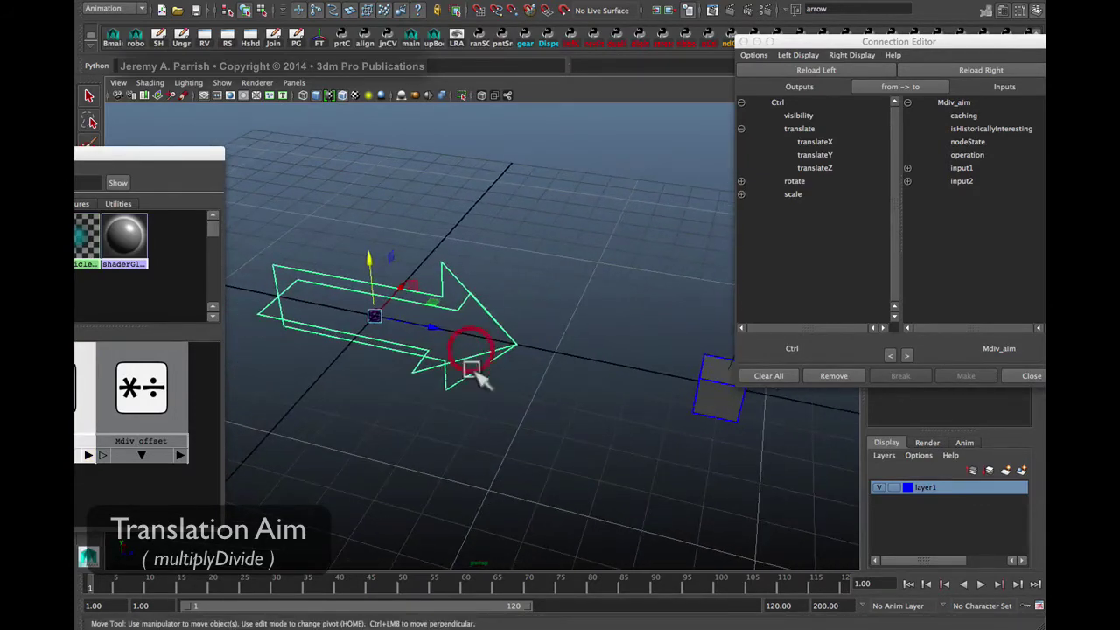
pyautogui.click(377, 316)
pyautogui.keyDown('alt'); pyautogui.moveTo(615, 470); pyautogui.dragTo(570, 470); pyautogui.keyUp('alt')
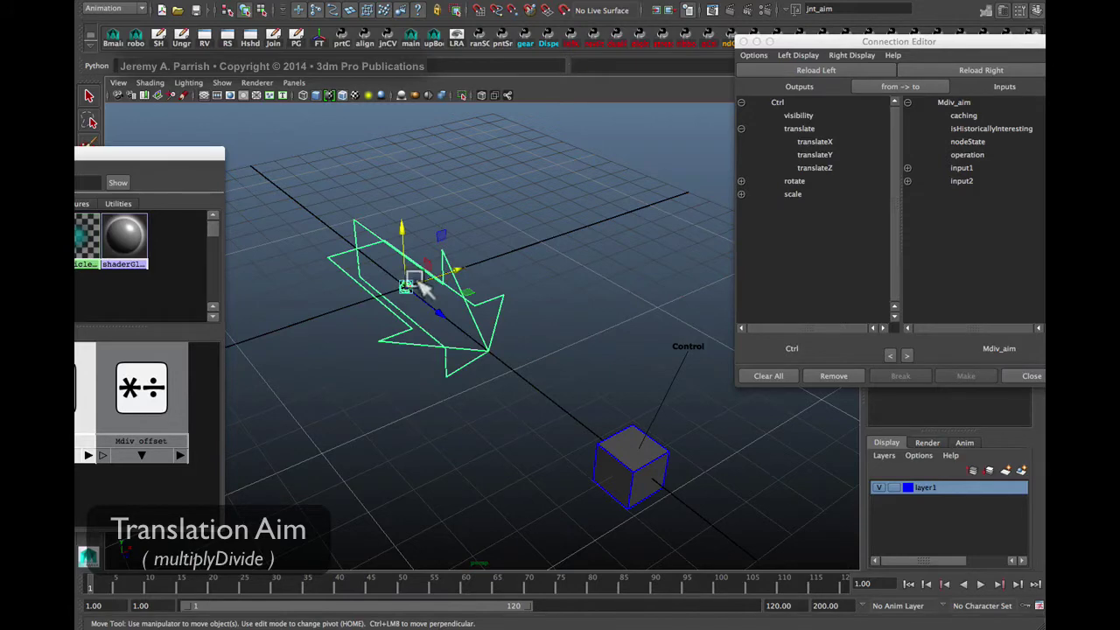
# - Try raising and lowering the Ctrl cube in front of the arrow, and undo the moves
pyautogui.click(601, 445)
pyautogui.moveTo(600, 444)
pyautogui.keyDown('alt'); pyautogui.mouseDown()
pyautogui.moveTo(545, 465)
pyautogui.moveTo(600, 437)
pyautogui.moveTo(555, 433)
pyautogui.moveTo(591, 438)
pyautogui.mouseUp(); pyautogui.keyUp('alt')
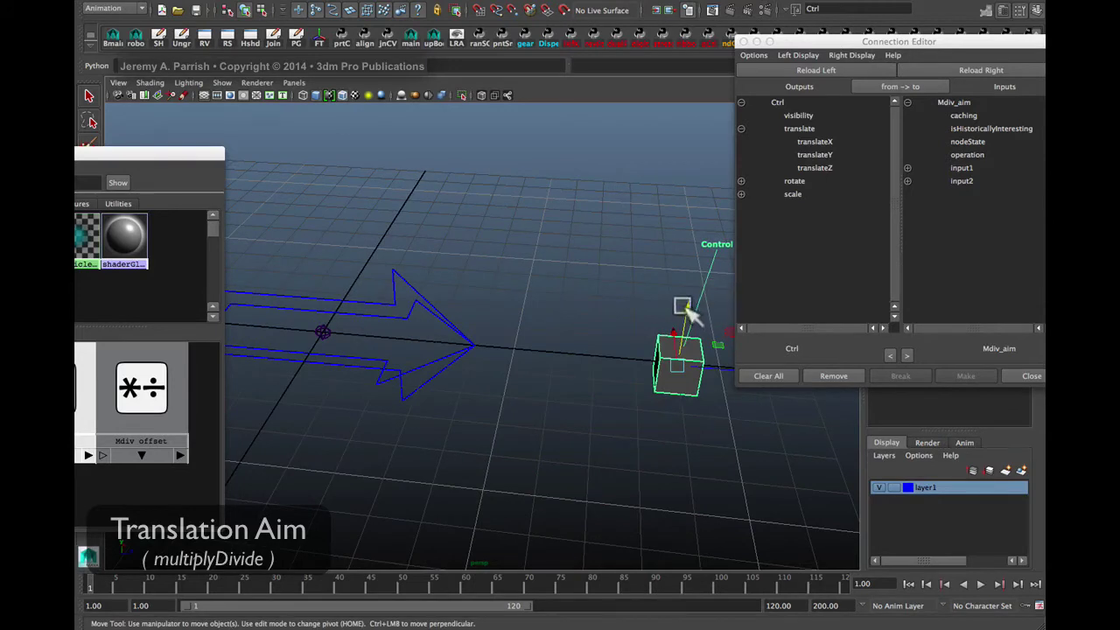
pyautogui.moveTo(684, 304); pyautogui.dragTo(630, 155)
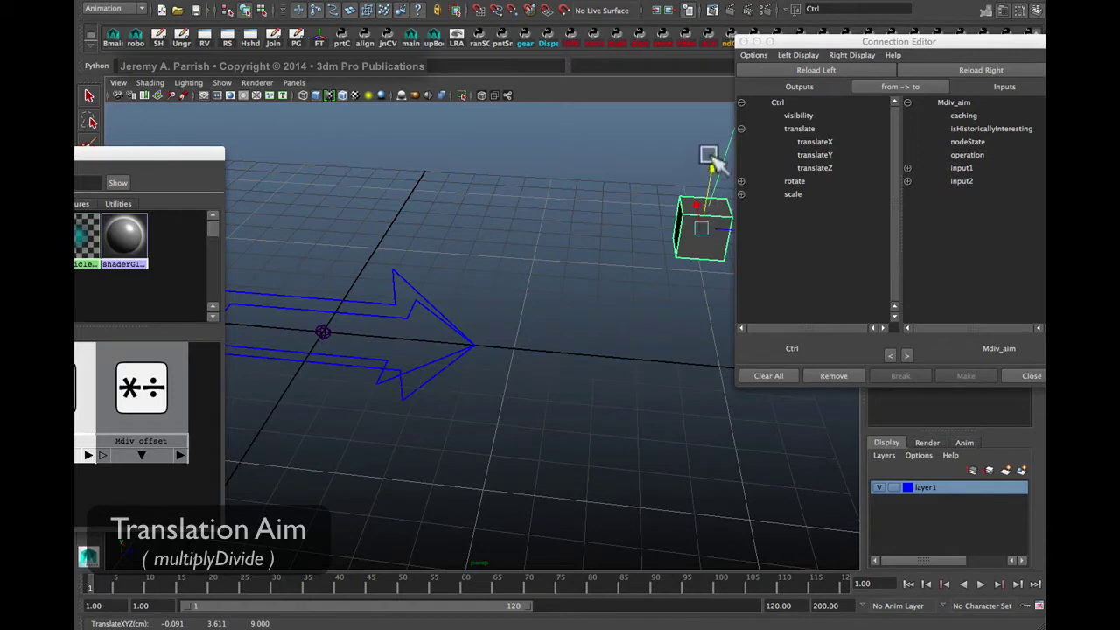
pyautogui.moveTo(713, 157); pyautogui.dragTo(702, 224)
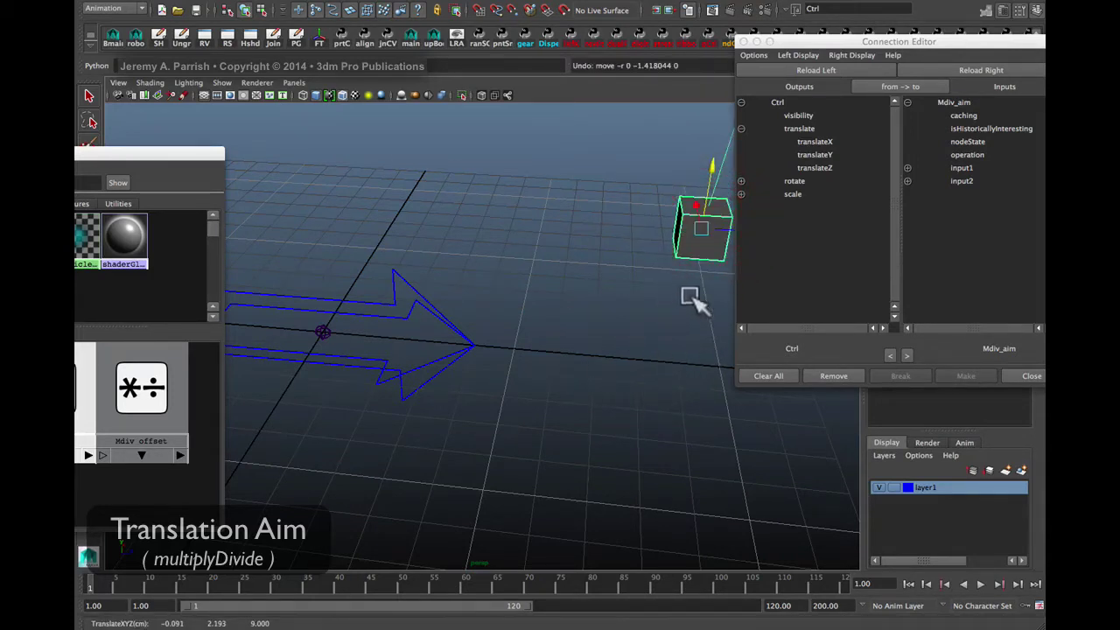
pyautogui.moveTo(691, 298); pyautogui.dragTo(700, 313, button='middle')
pyautogui.keyDown('alt'); pyautogui.moveTo(612, 264); pyautogui.dragTo(569, 267); pyautogui.keyUp('alt')
pyautogui.keyDown('alt'); pyautogui.moveTo(666, 310); pyautogui.dragTo(595, 292); pyautogui.keyUp('alt')
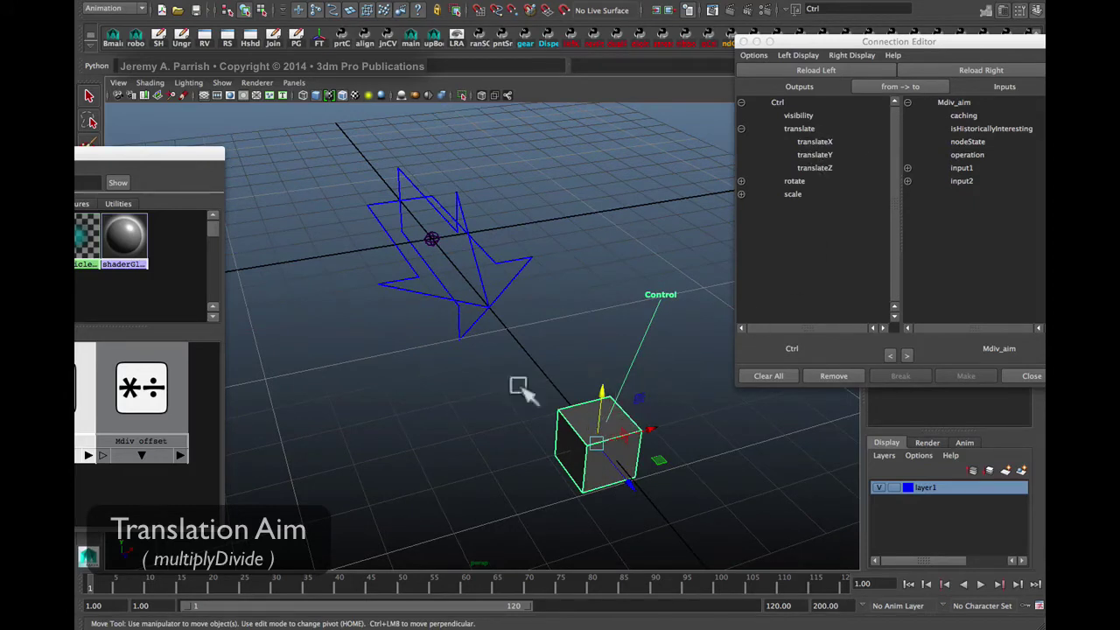
# - Bring the multiplyDivide nodes back into view and connect Ctrl's translateX to Mdiv_aim's input1Y
pyautogui.moveTo(193, 163); pyautogui.dragTo(333, 105)
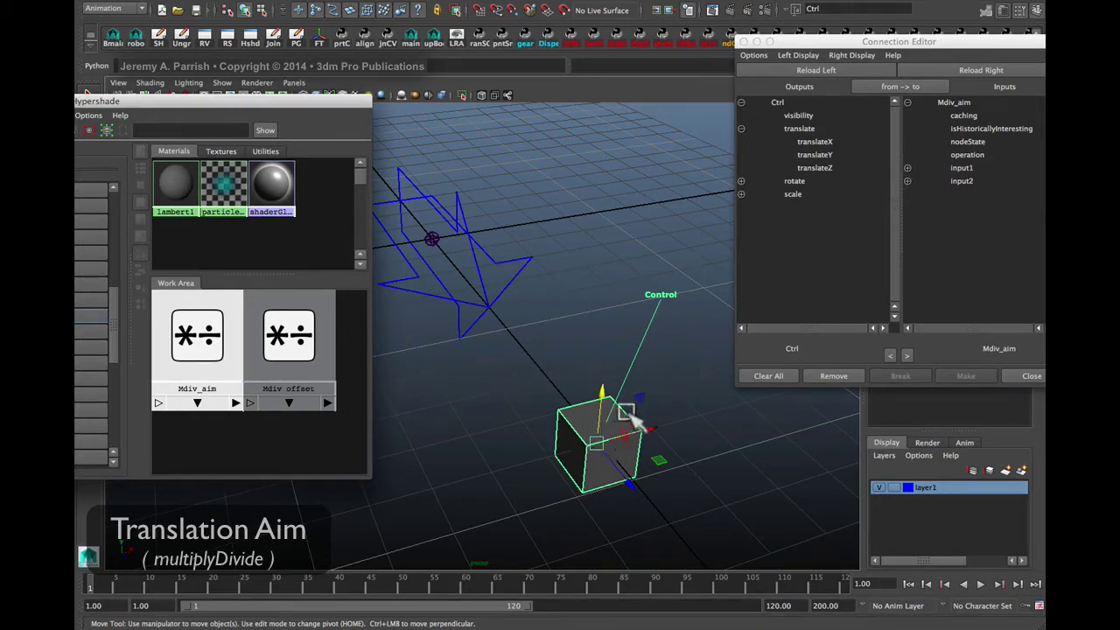
pyautogui.click(813, 141)
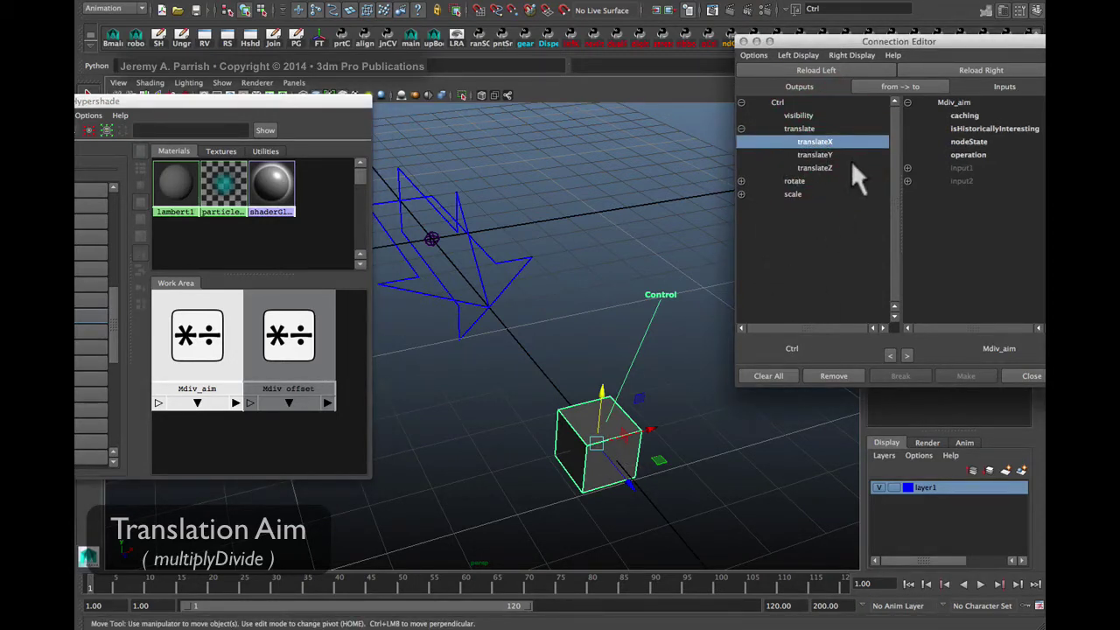
pyautogui.click(908, 167)
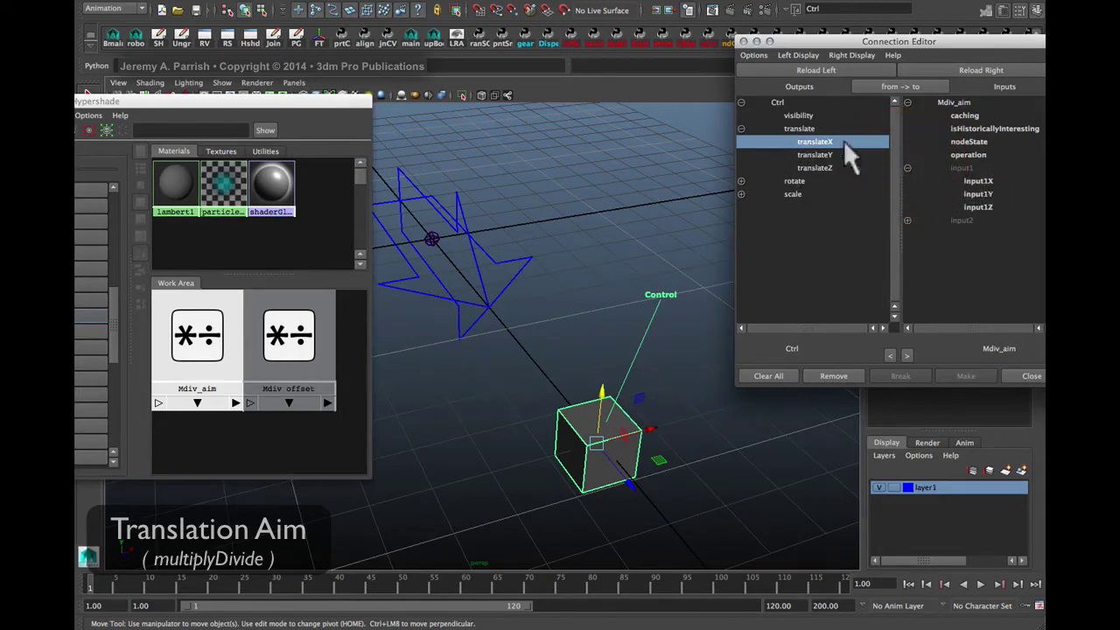
pyautogui.click(979, 194)
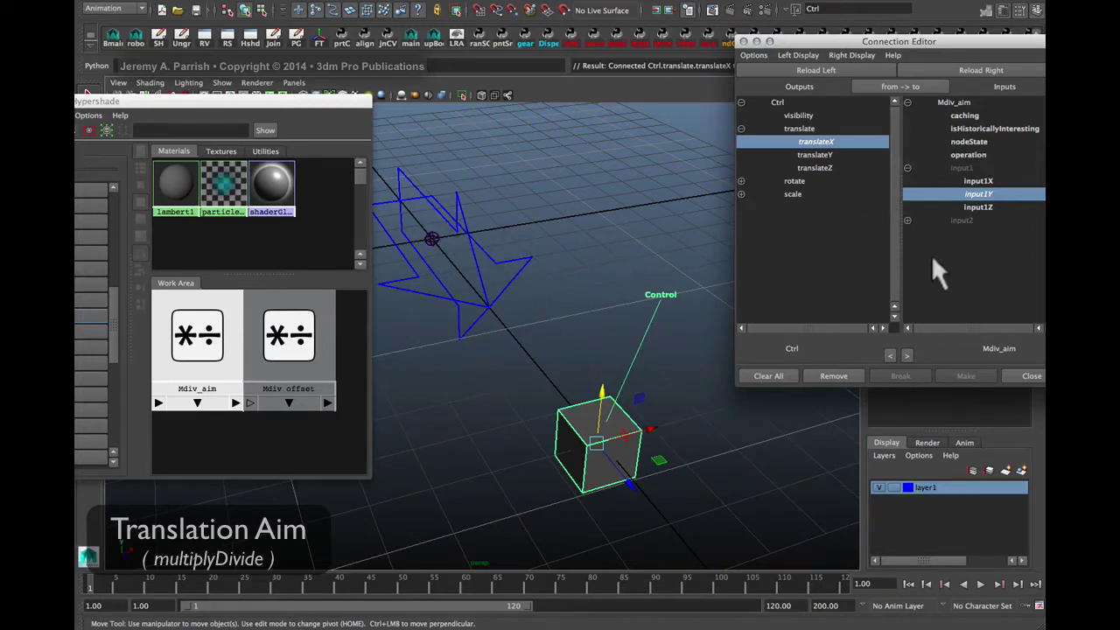
# - Connect Ctrl's translateY to Mdiv_aim's input1X
pyautogui.click(811, 154)
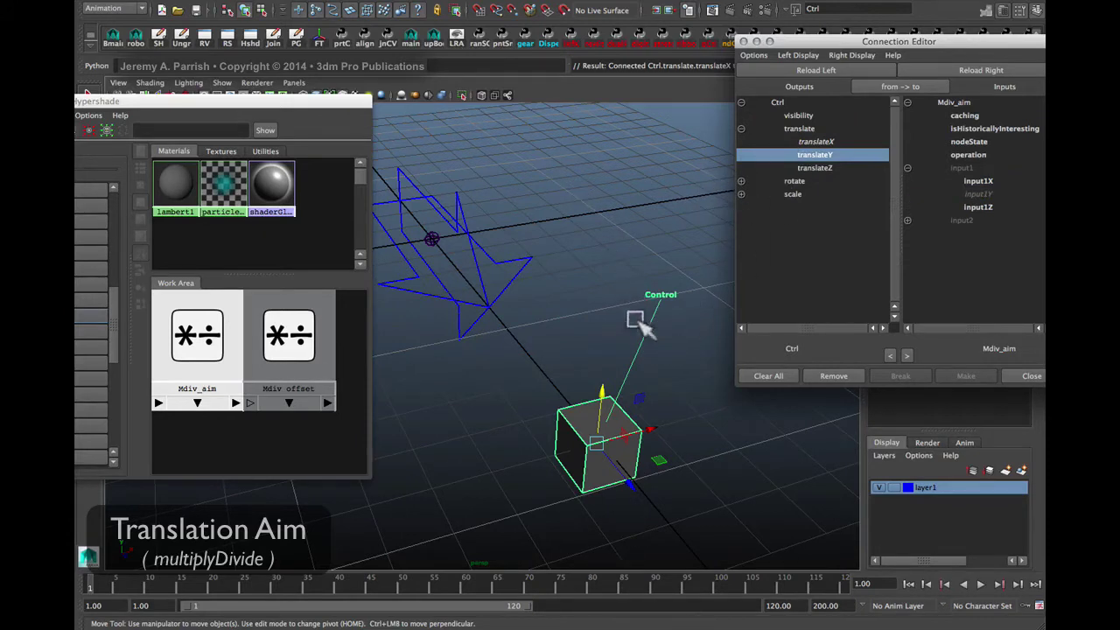
pyautogui.click(963, 181)
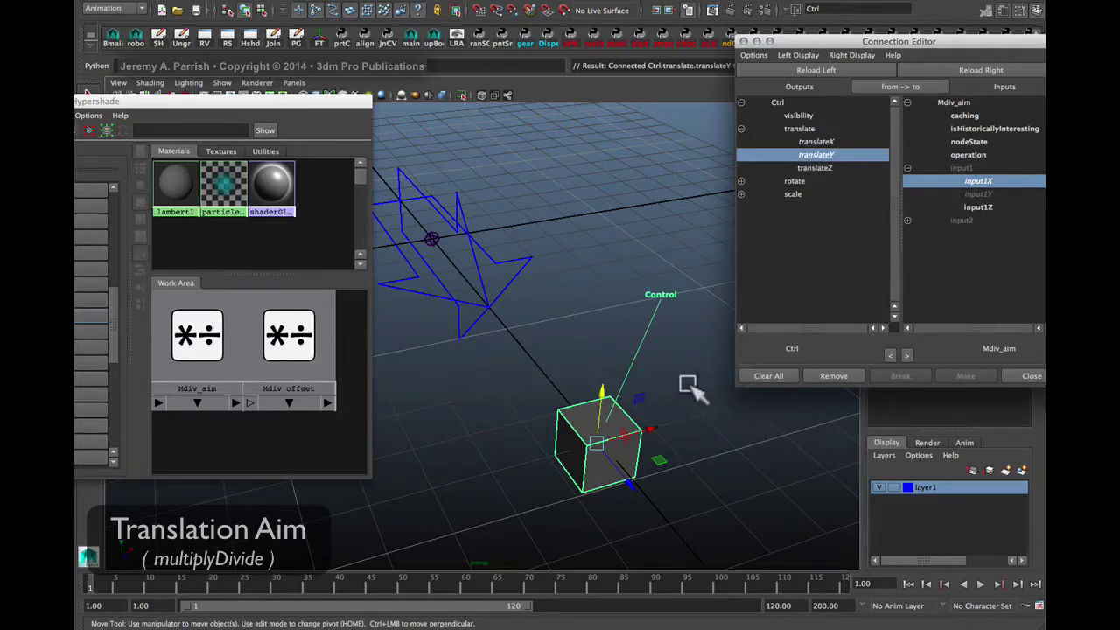
pyautogui.click(889, 400)
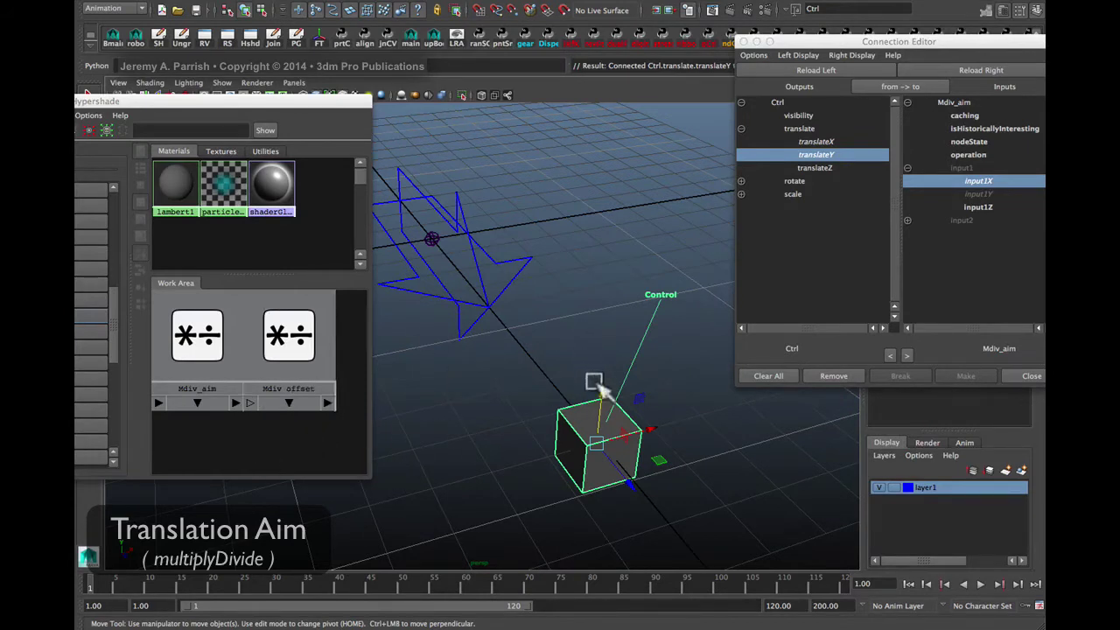
# - Load Mdiv_aim as the source node in the Connection Editor and reveal its outputX, outputY and outputZ channels
pyautogui.click(780, 64)
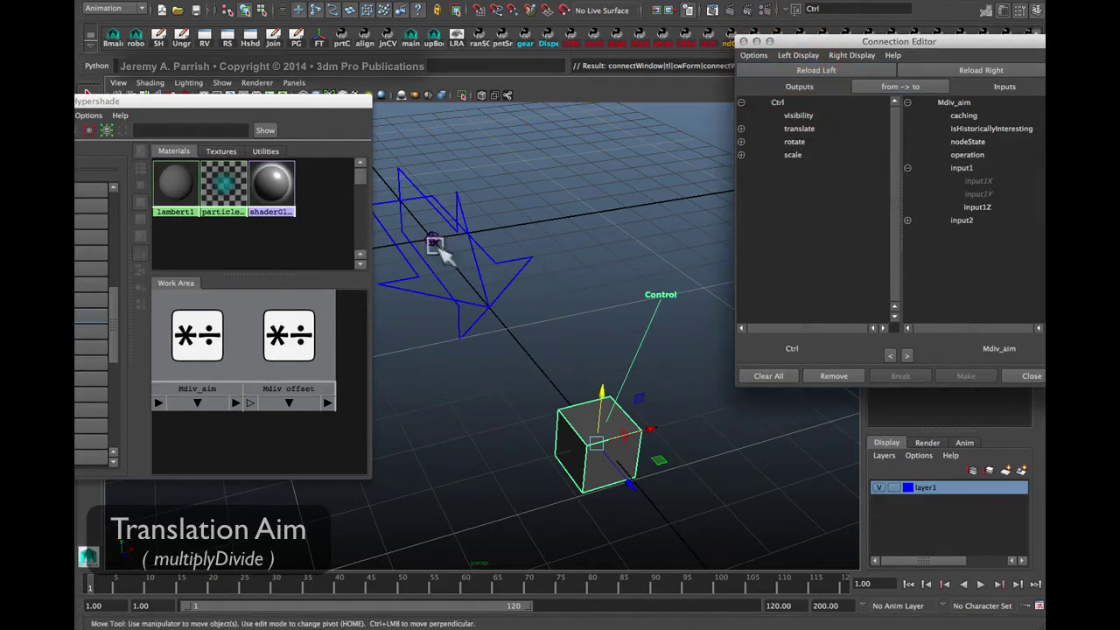
pyautogui.click(197, 337)
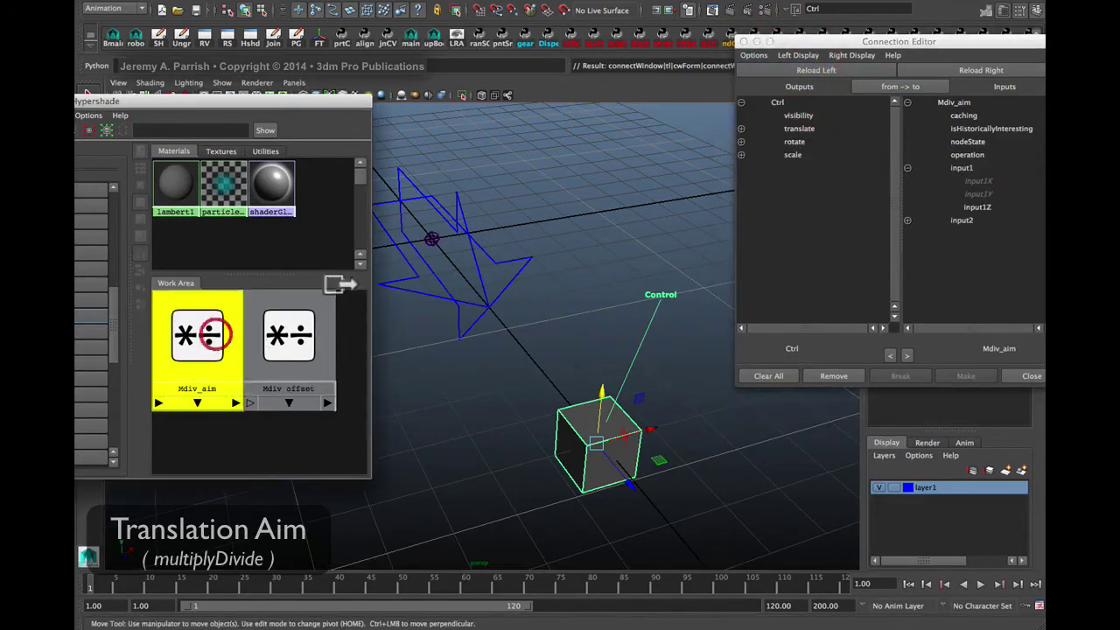
pyautogui.click(814, 68)
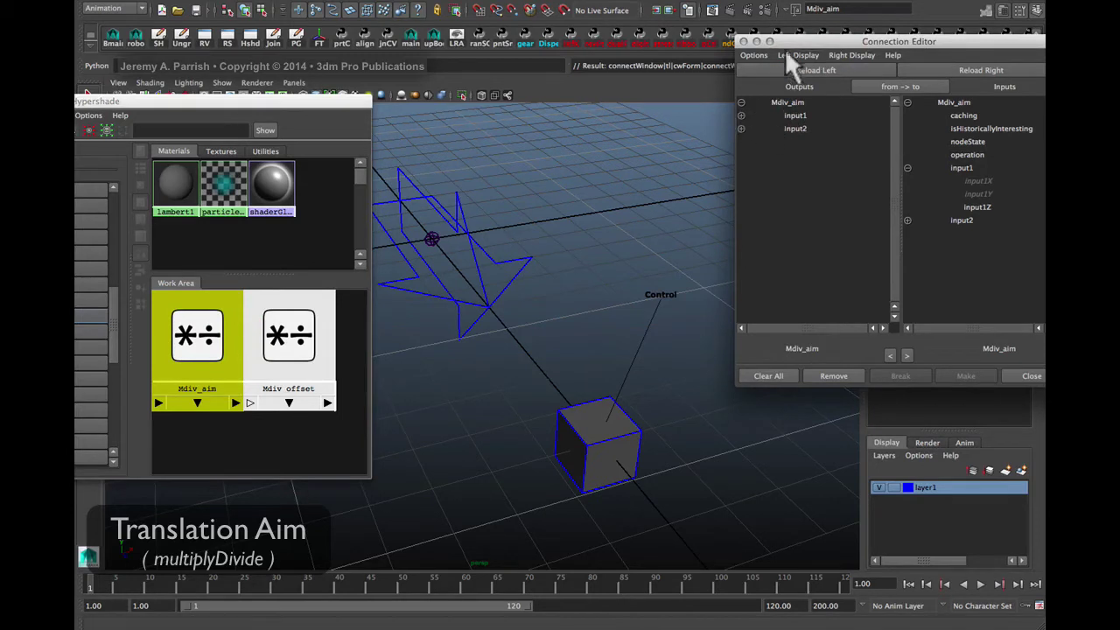
pyautogui.click(793, 56)
pyautogui.click(804, 131)
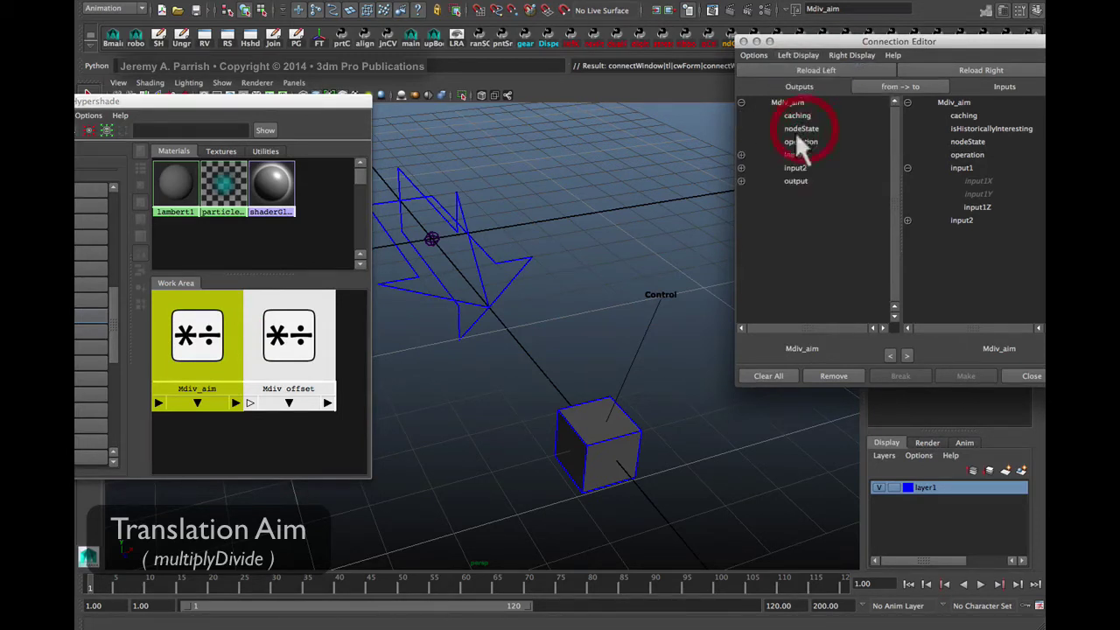
pyautogui.click(741, 181)
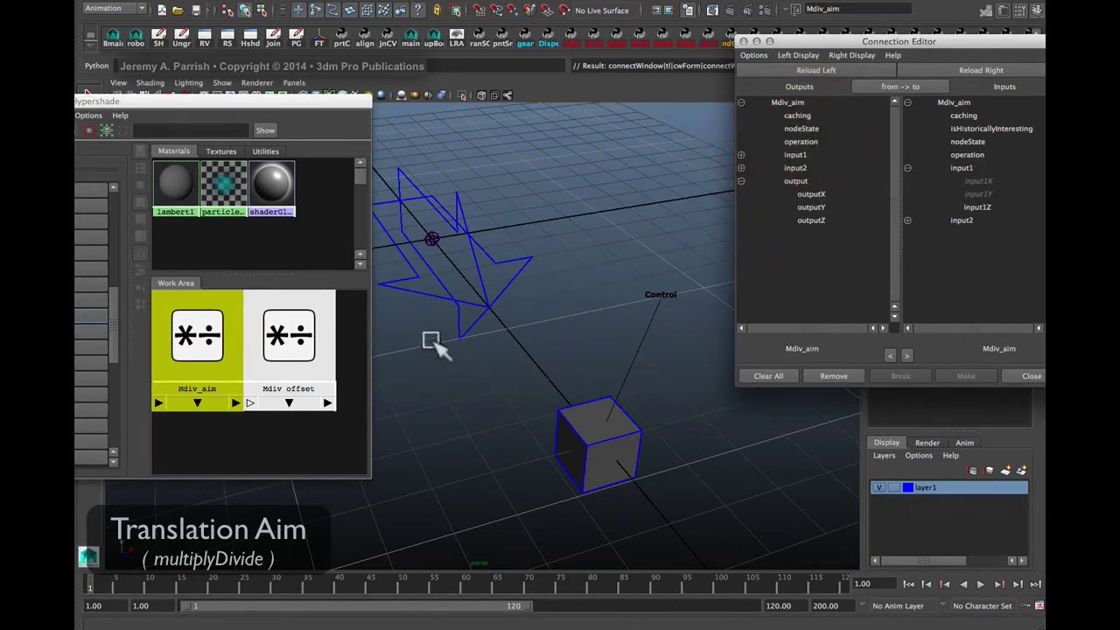
# - Load jnt_aim as the target node, limit its list to visibility and transform attributes, and expand its rotate channels
pyautogui.click(430, 238)
pyautogui.click(979, 72)
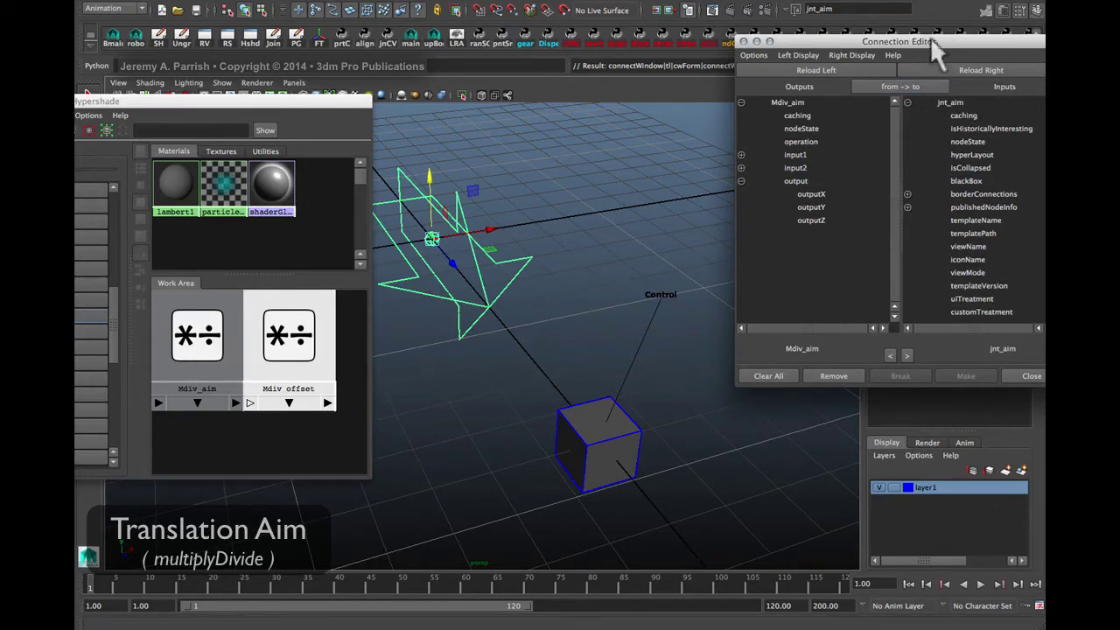
pyautogui.click(849, 55)
pyautogui.click(864, 119)
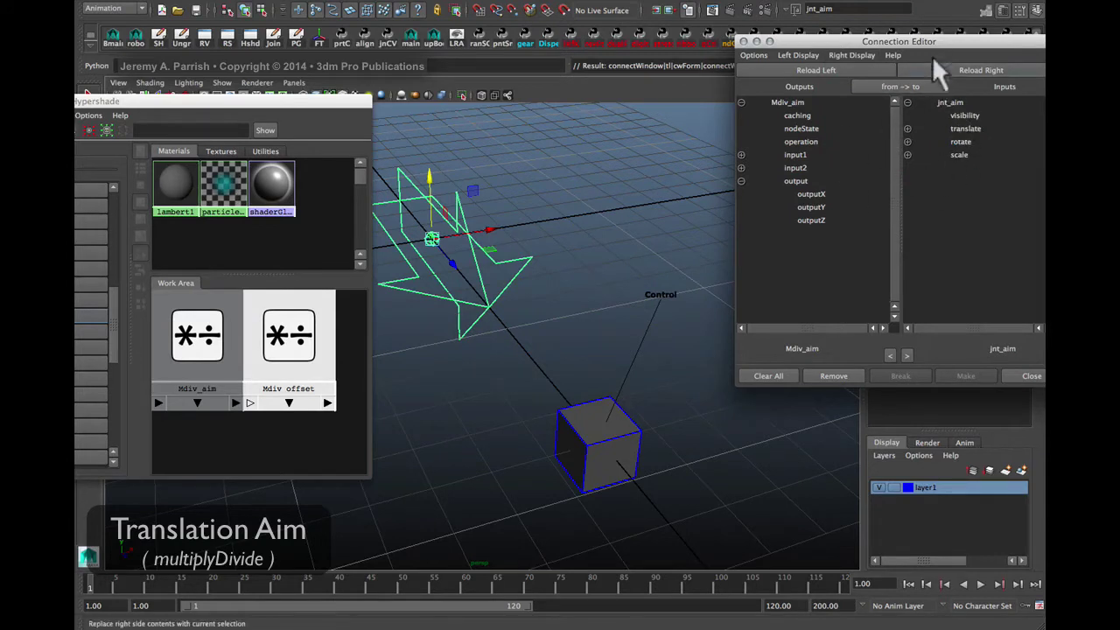
pyautogui.moveTo(928, 42); pyautogui.dragTo(835, 53)
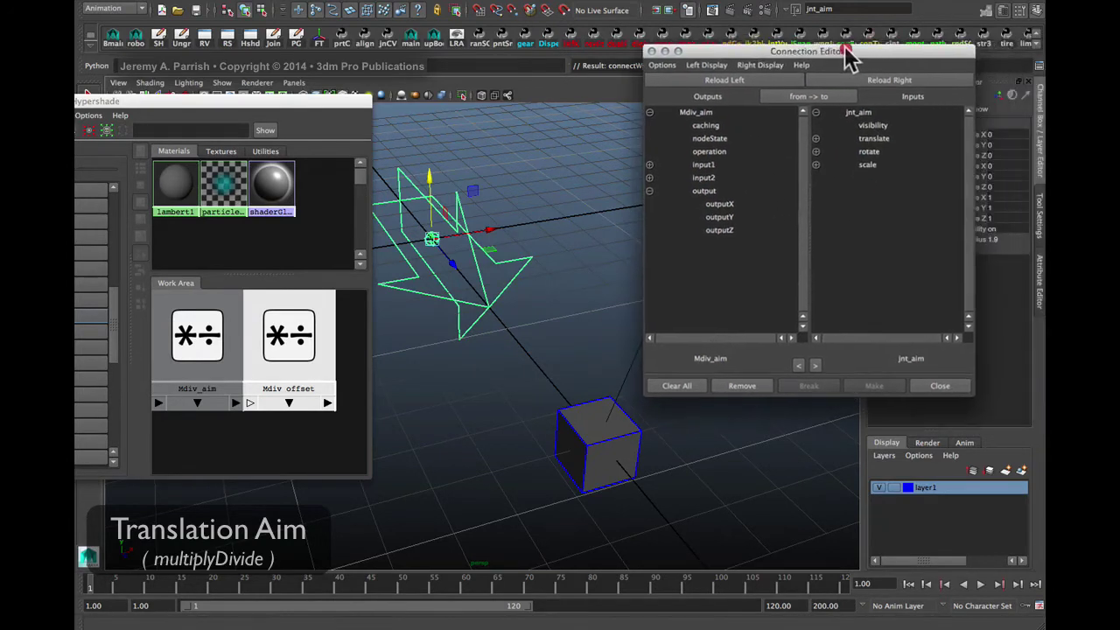
pyautogui.click(815, 151)
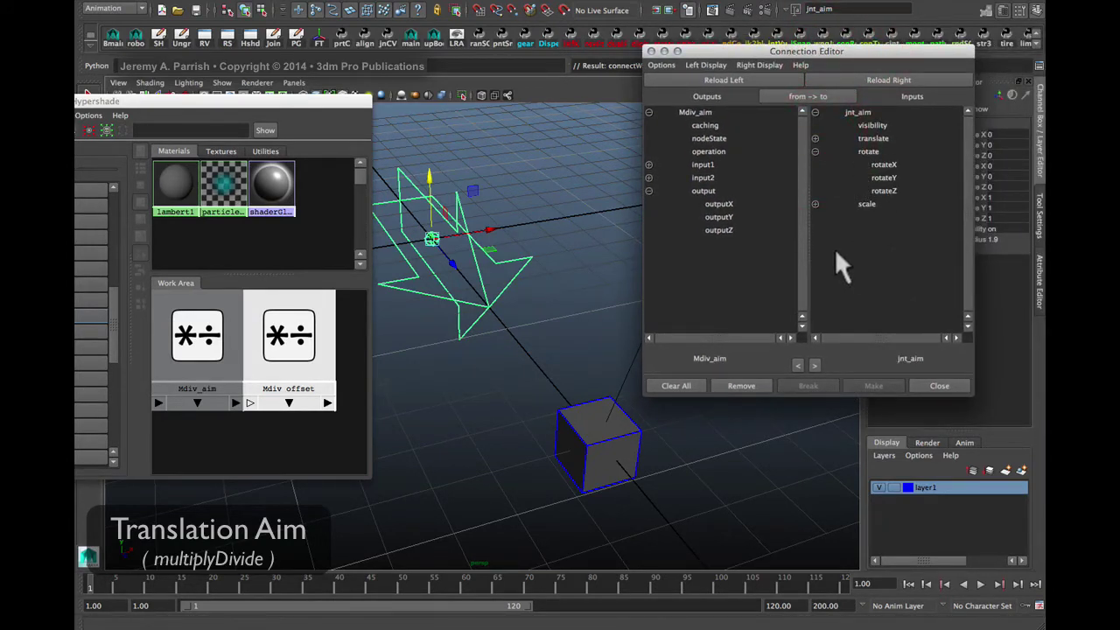
# - Connect Mdiv_aim's outputX to jnt_aim's rotateX and outputY to rotateY, and move the Hypershade down off the viewport
pyautogui.click(724, 203)
pyautogui.click(889, 164)
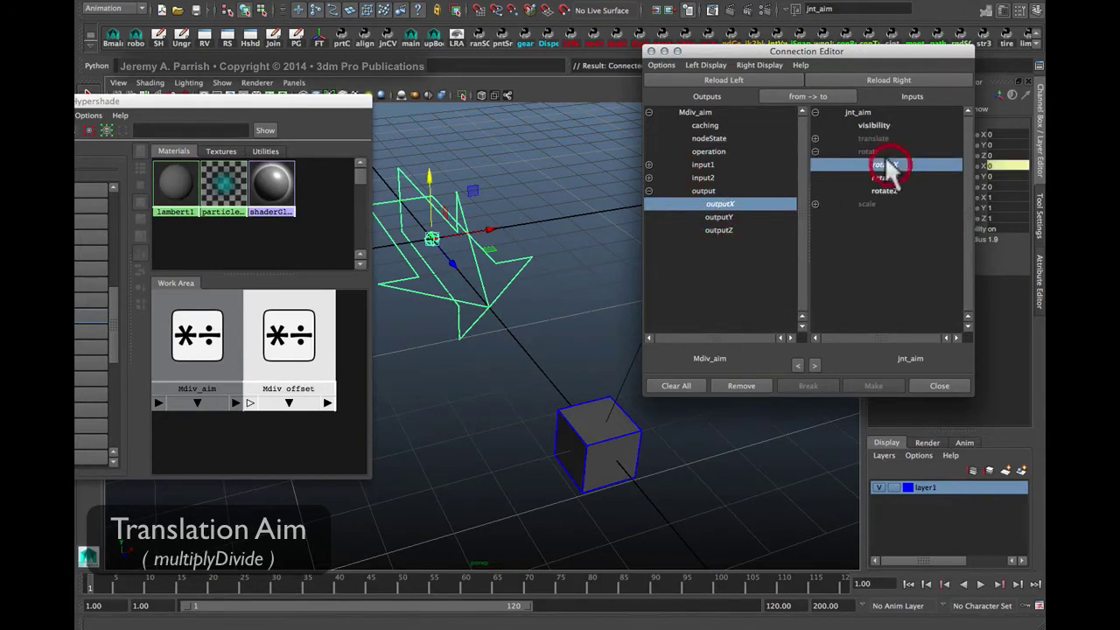
pyautogui.click(718, 217)
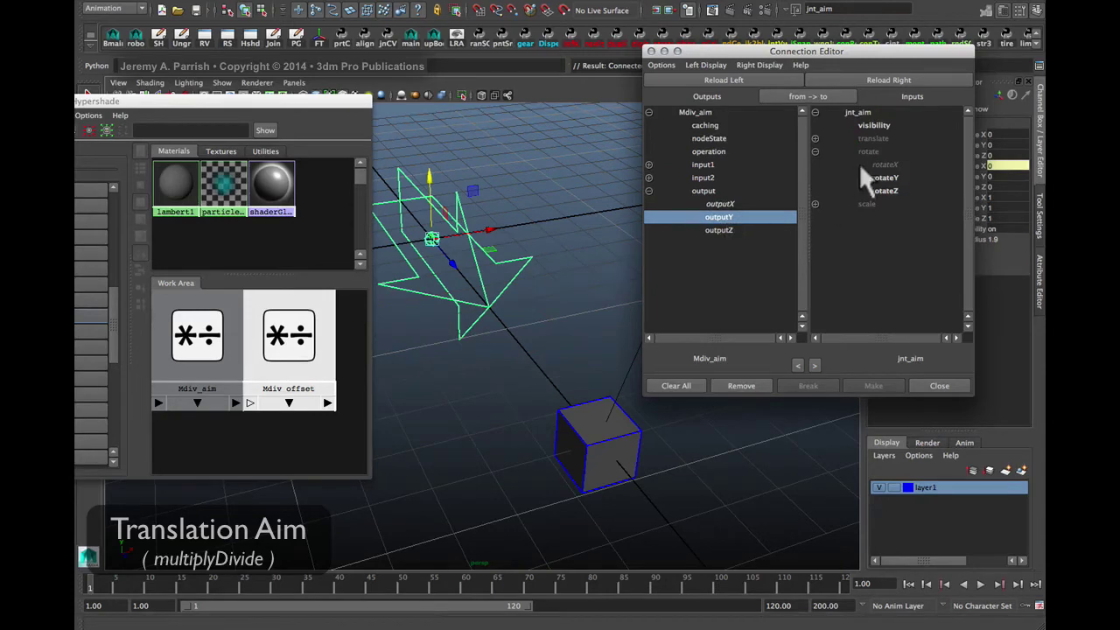
pyautogui.click(877, 178)
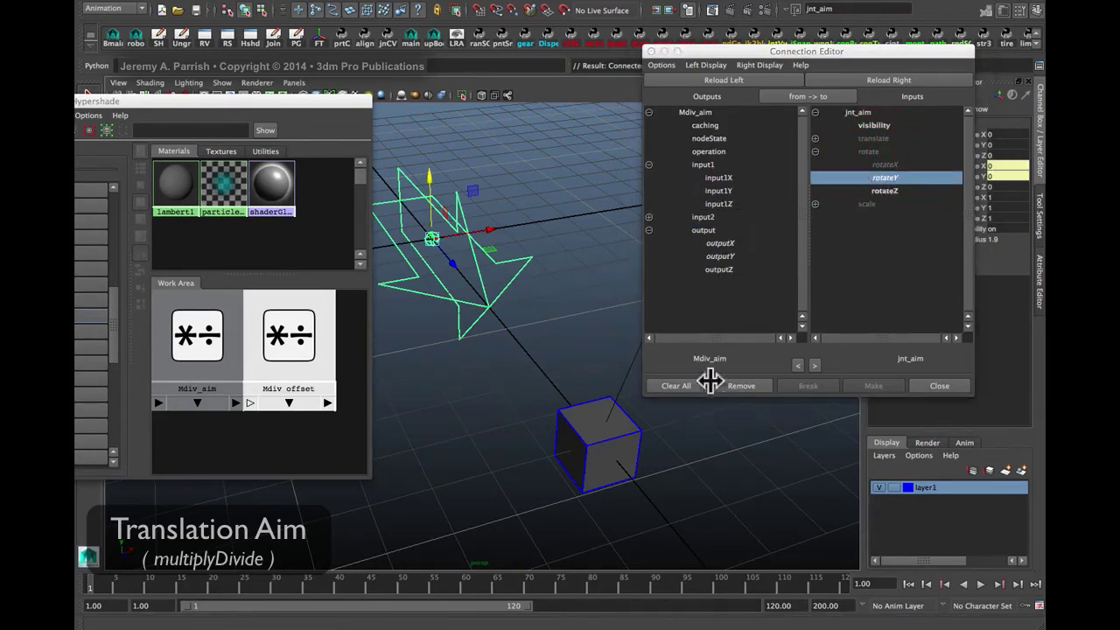
pyautogui.moveTo(337, 103); pyautogui.dragTo(637, 63)
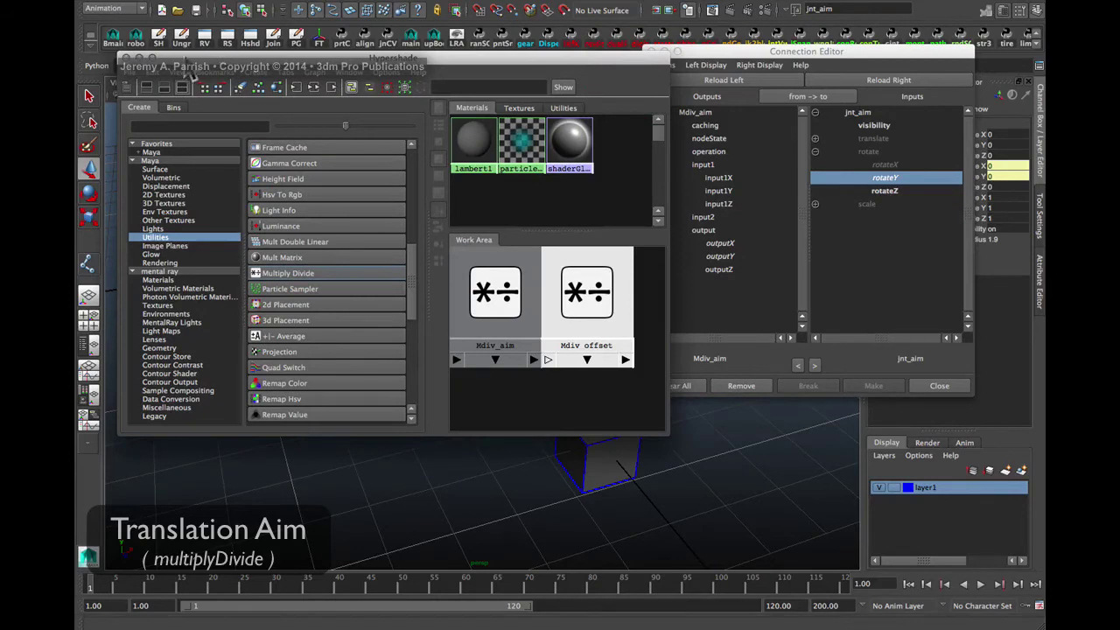
pyautogui.moveTo(201, 57); pyautogui.dragTo(170, 590)
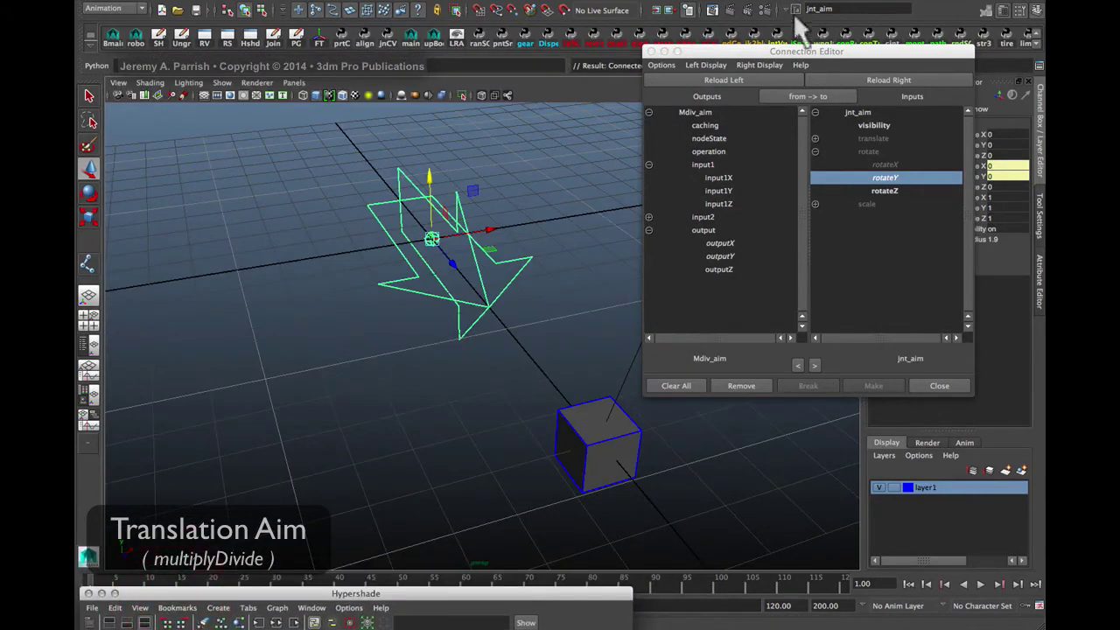
# - Move the Connection Editor aside to clear the viewport and select the Ctrl cube
pyautogui.moveTo(794, 50); pyautogui.dragTo(1104, 25)
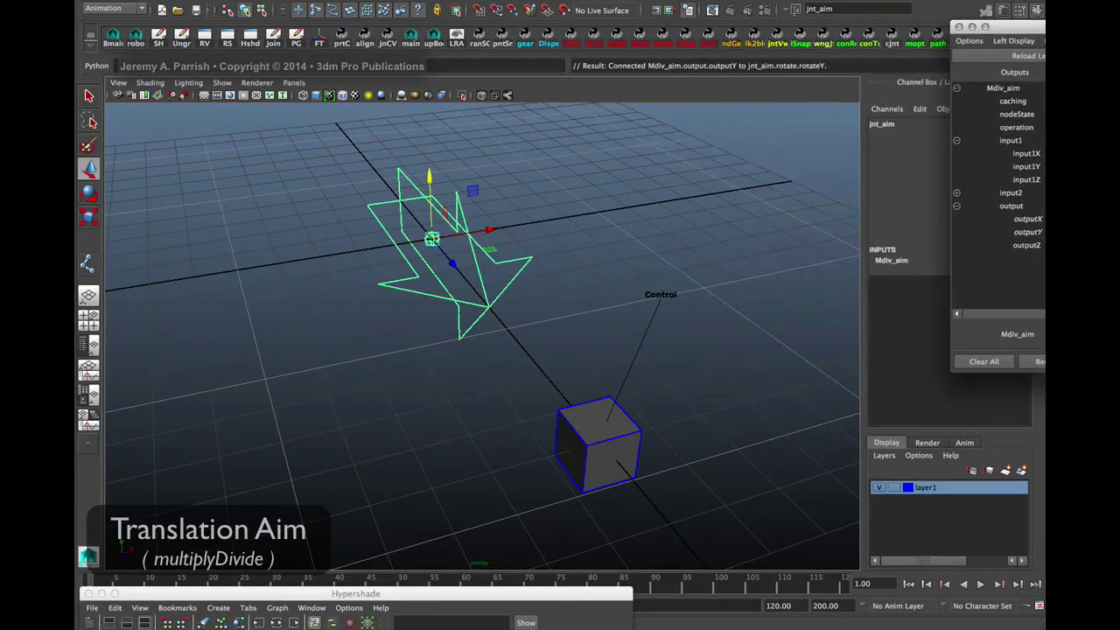
pyautogui.moveTo(1024, 27); pyautogui.dragTo(958, 38)
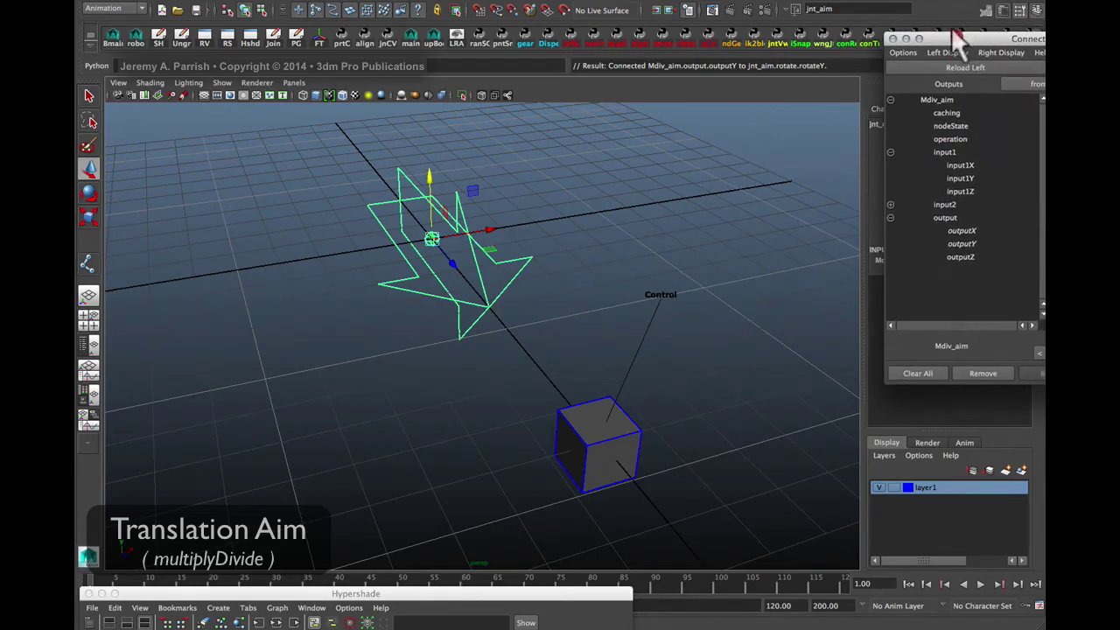
pyautogui.click(693, 396)
pyautogui.click(616, 471)
# - Test the aim by moving Ctrl vertically and sideways, undo the sideways move, and raise the cube to about 1.632 in Y
pyautogui.keyDown('alt'); pyautogui.moveTo(655, 458); pyautogui.dragTo(650, 365); pyautogui.keyUp('alt')
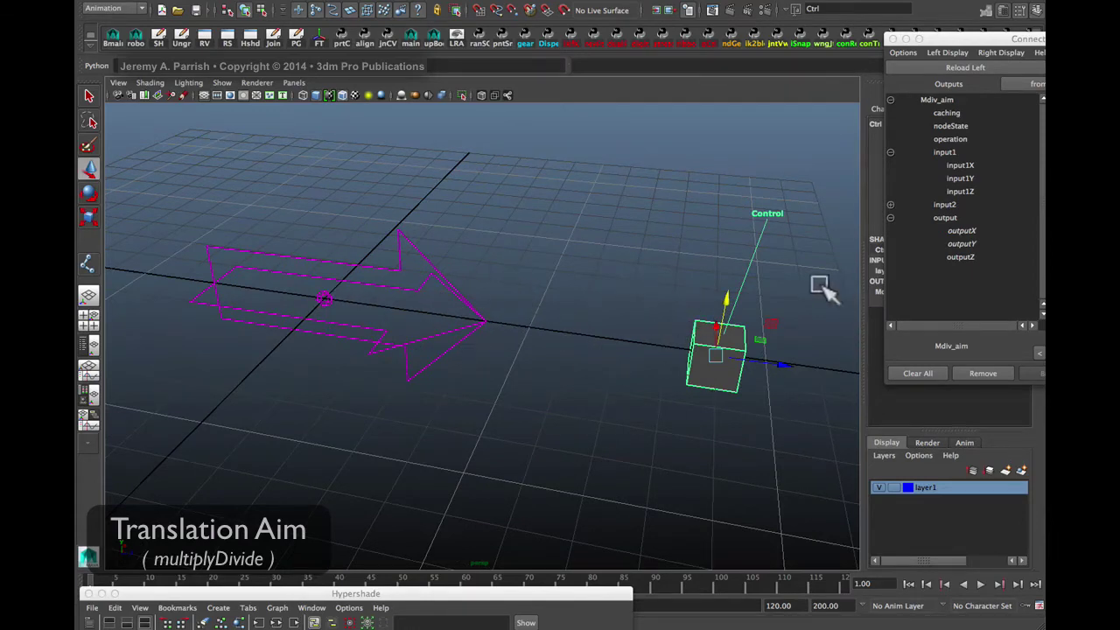
pyautogui.moveTo(722, 291); pyautogui.dragTo(645, 309)
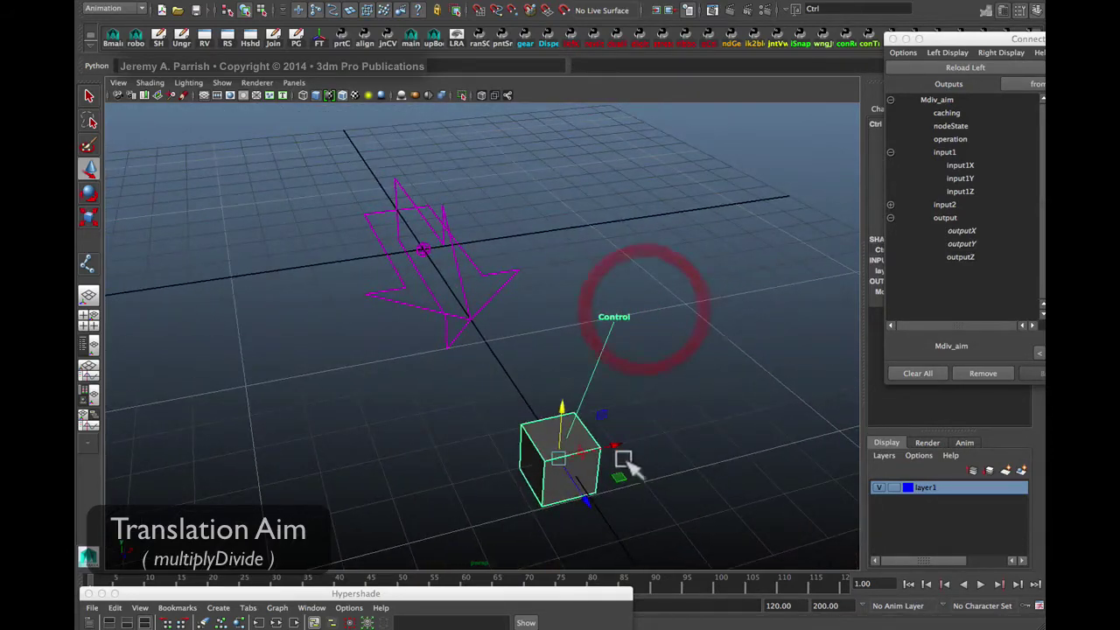
pyautogui.moveTo(620, 450); pyautogui.dragTo(385, 418)
pyautogui.hotkey('ctrl', 'z')
pyautogui.keyDown('alt'); pyautogui.moveTo(482, 390); pyautogui.dragTo(593, 370); pyautogui.keyUp('alt')
pyautogui.moveTo(728, 222); pyautogui.dragTo(783, 220)
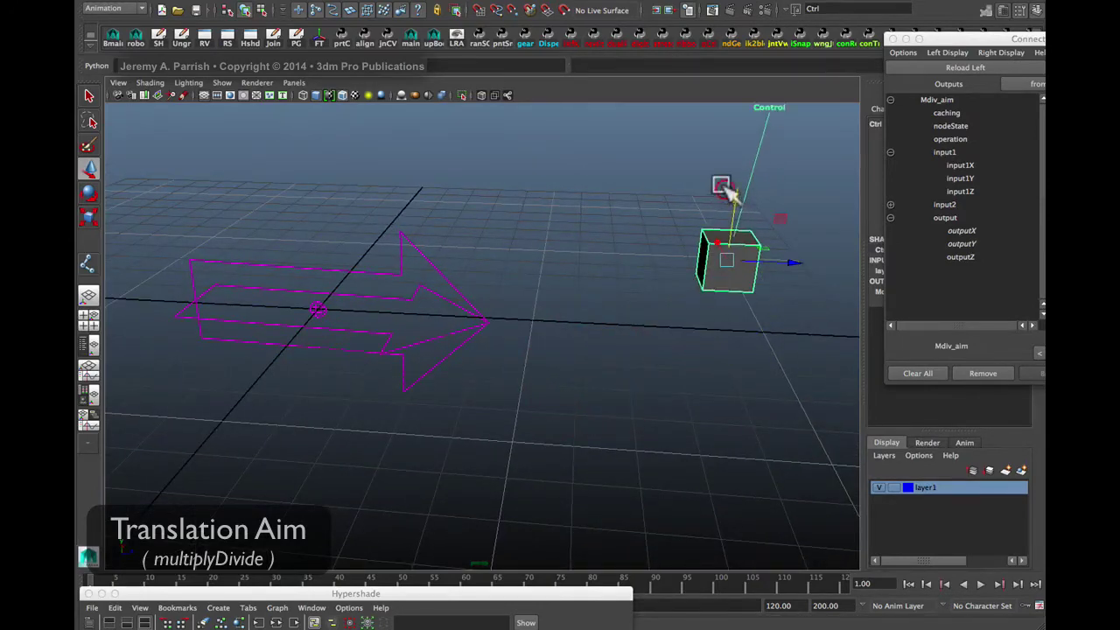
# - Expand Mdiv_aim under Ctrl's outputs and move the Connection Editor clear of its input channels
pyautogui.moveTo(1007, 40); pyautogui.dragTo(842, 354)
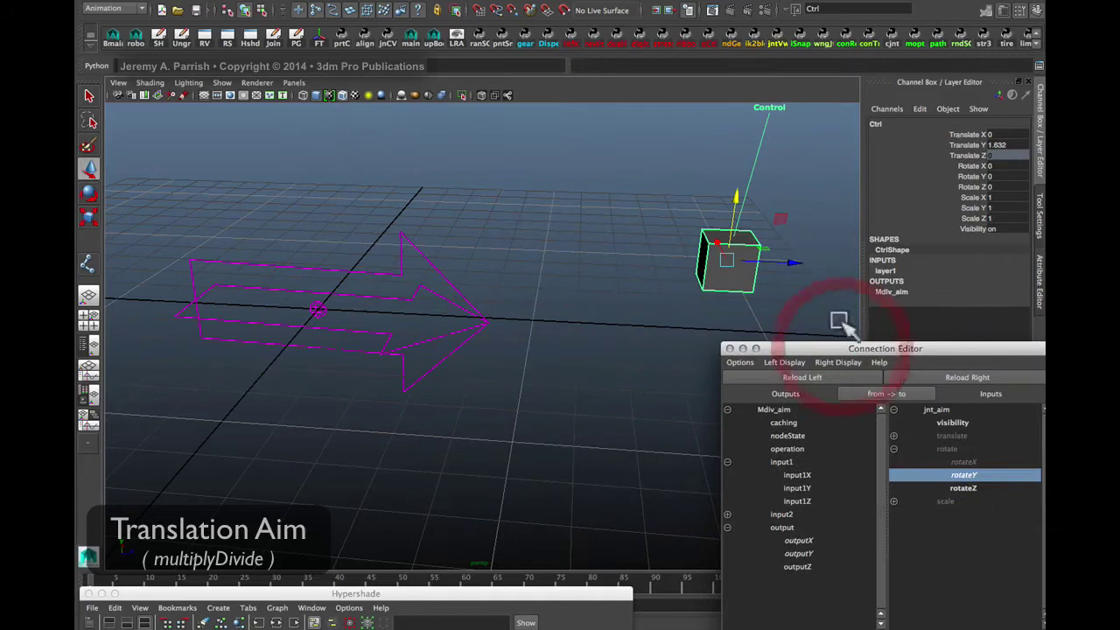
pyautogui.click(882, 290)
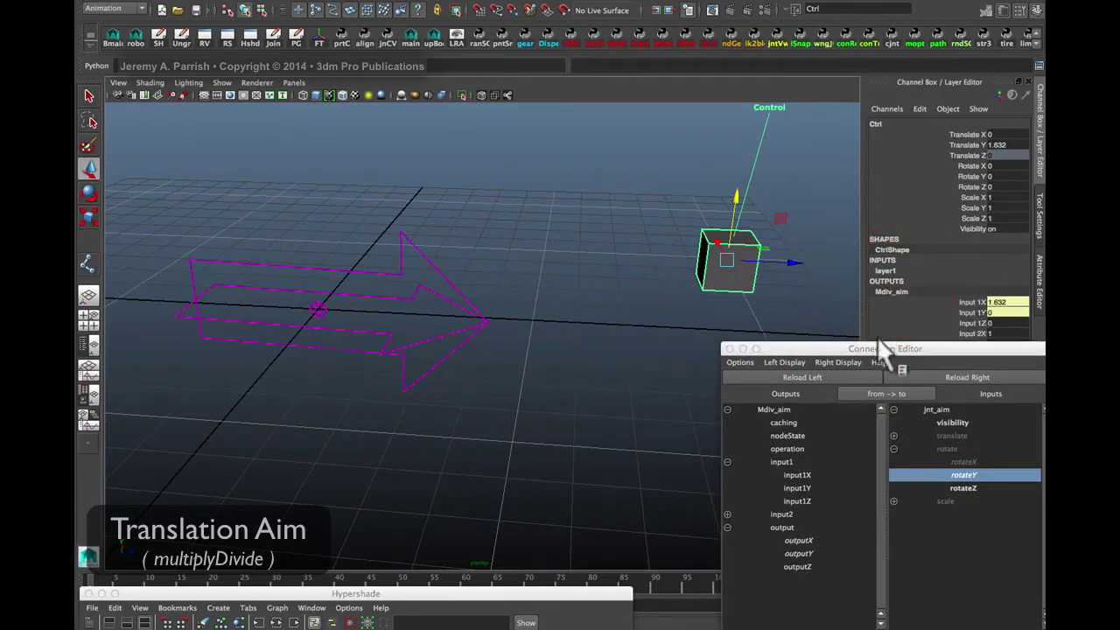
pyautogui.moveTo(883, 348); pyautogui.dragTo(847, 396)
# - Raise the Ctrl cube to about 1.894 in Y while comparing its translate channels with Mdiv_aim's inputs
pyautogui.moveTo(950, 294); pyautogui.dragTo(992, 291, button='middle')
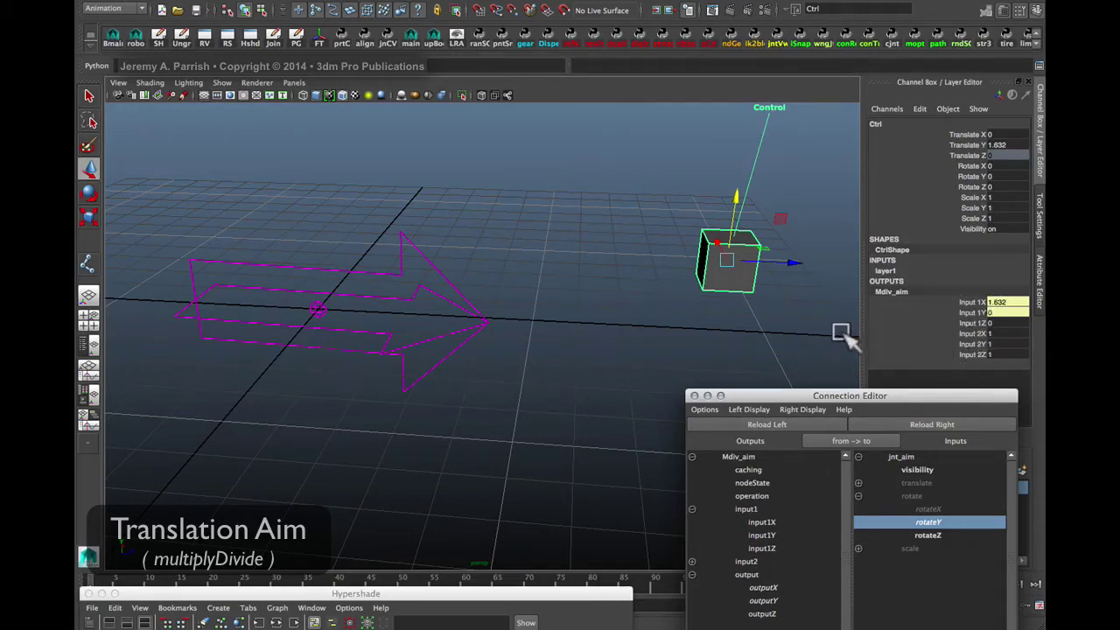
pyautogui.moveTo(888, 334); pyautogui.dragTo(781, 249, button='middle')
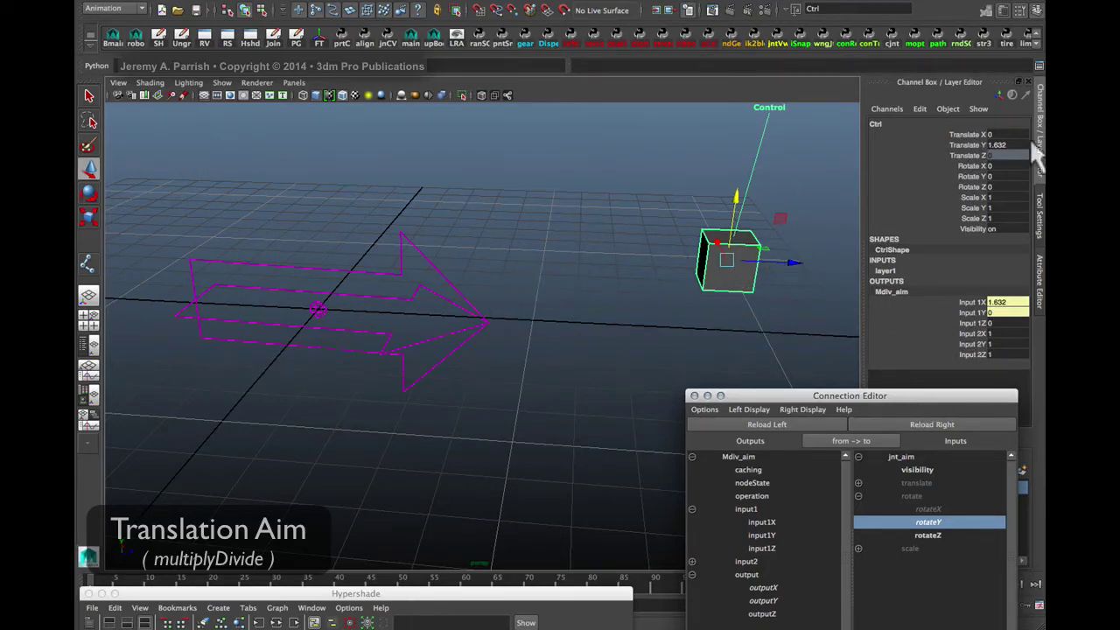
pyautogui.moveTo(994, 139); pyautogui.dragTo(733, 240, button='middle')
pyautogui.moveTo(993, 132); pyautogui.dragTo(989, 145, button='middle')
pyautogui.moveTo(987, 322); pyautogui.dragTo(630, 357, button='middle')
pyautogui.moveTo(670, 229); pyautogui.dragTo(702, 175, button='middle')
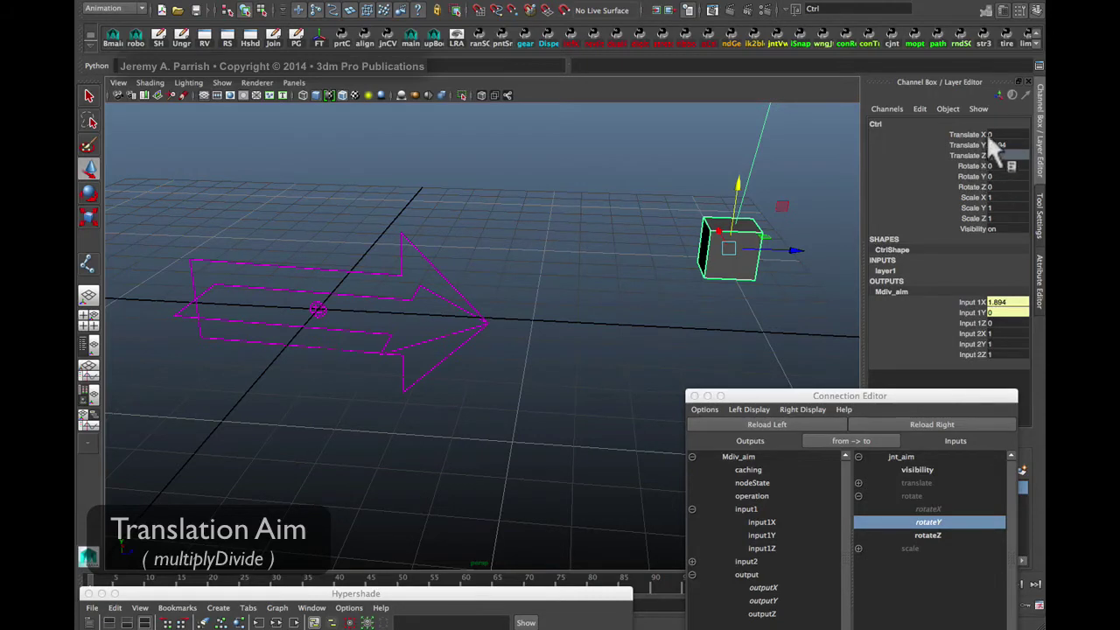
# - Set Mdiv_aim's Input 2X to -20 and Input 2Y to 20
pyautogui.doubleClick(991, 333)
pyautogui.click(995, 333)
pyautogui.write('-20')
pyautogui.press('Return')
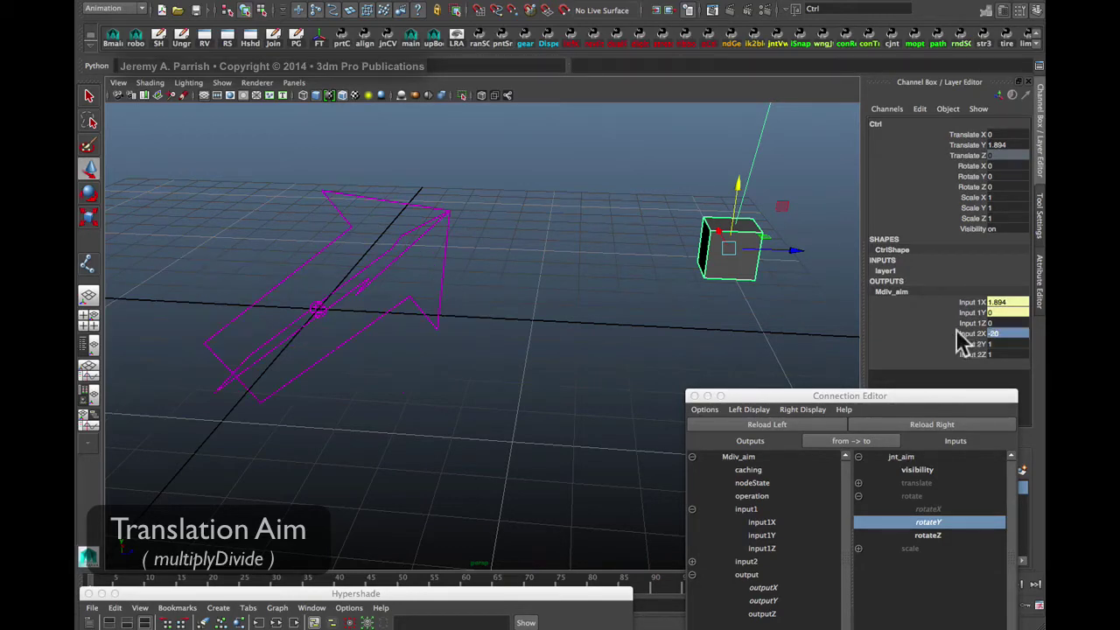
pyautogui.keyDown('alt'); pyautogui.moveTo(771, 262); pyautogui.dragTo(662, 127); pyautogui.keyUp('alt')
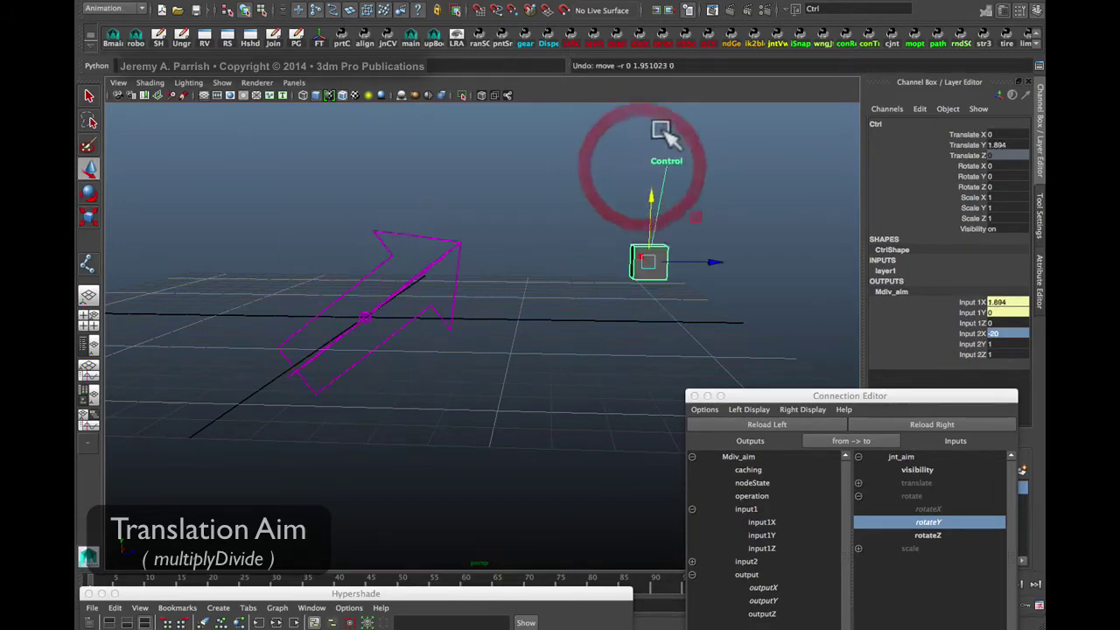
pyautogui.click(996, 345)
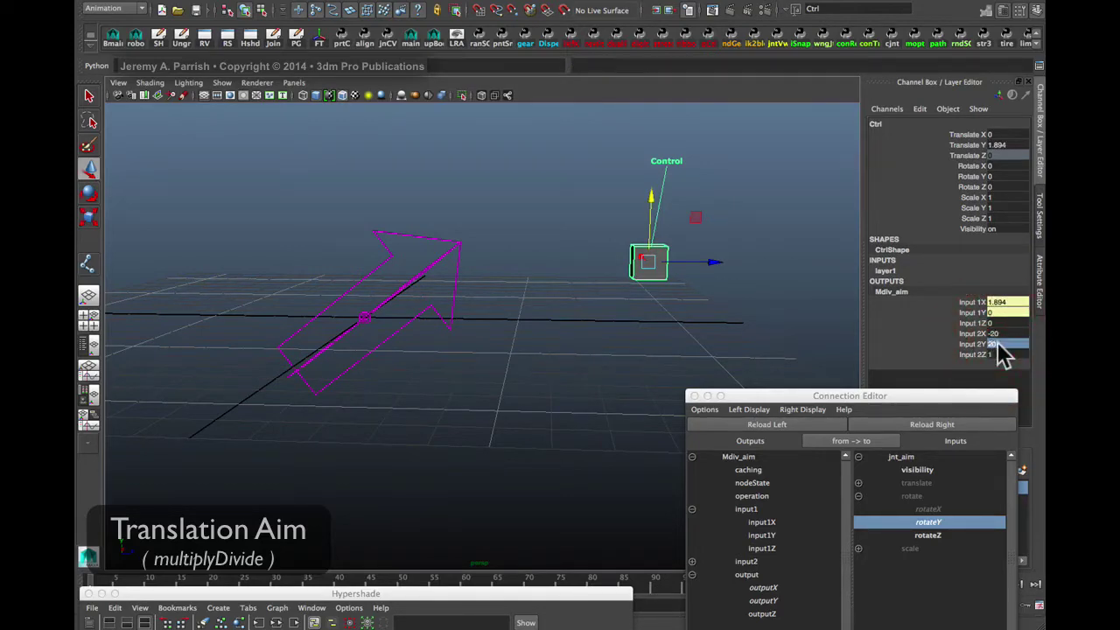
# - Undo the test move of Ctrl and reset its Translate Y to 0
pyautogui.keyDown('alt'); pyautogui.moveTo(707, 308); pyautogui.dragTo(575, 318); pyautogui.keyUp('alt')
pyautogui.hotkey('ctrl', 'z')
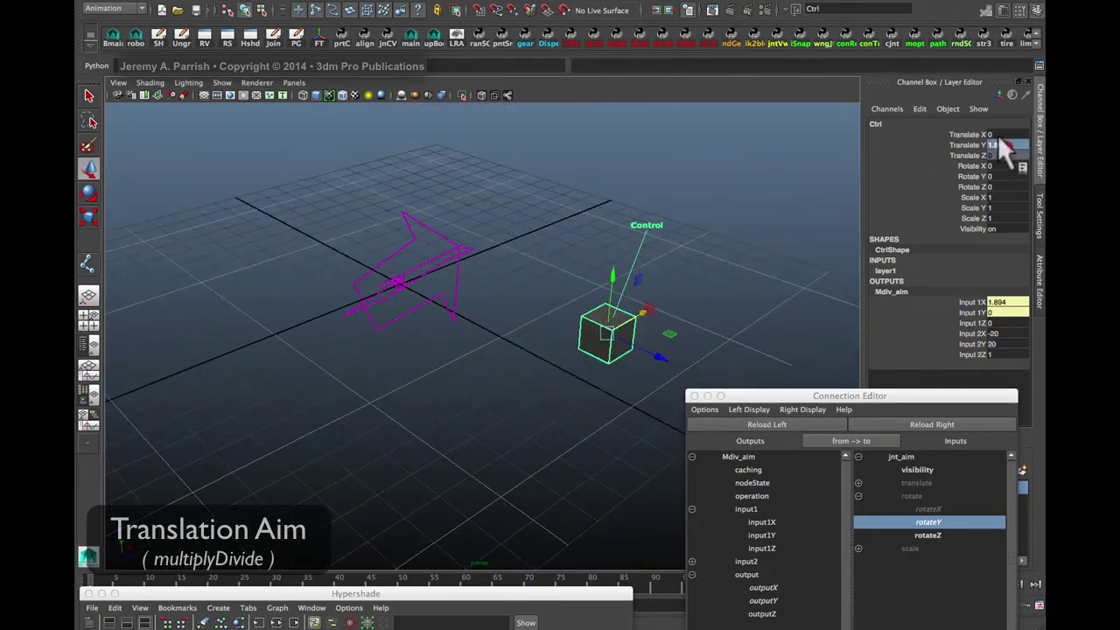
pyautogui.click(1003, 145)
pyautogui.write('0')
pyautogui.press('Return')
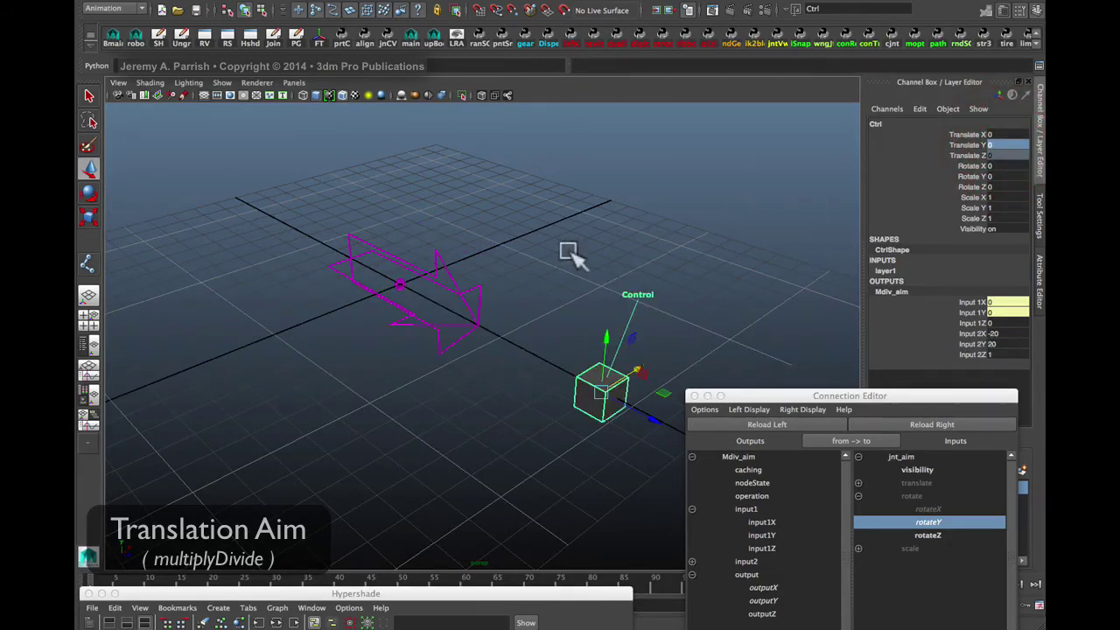
# - Select Ctrl's parent group grp_Ctrl to check its channels, and check the aim joint's position relative to it
pyautogui.keyDown('alt'); pyautogui.moveTo(516, 280); pyautogui.dragTo(530, 307); pyautogui.keyUp('alt')
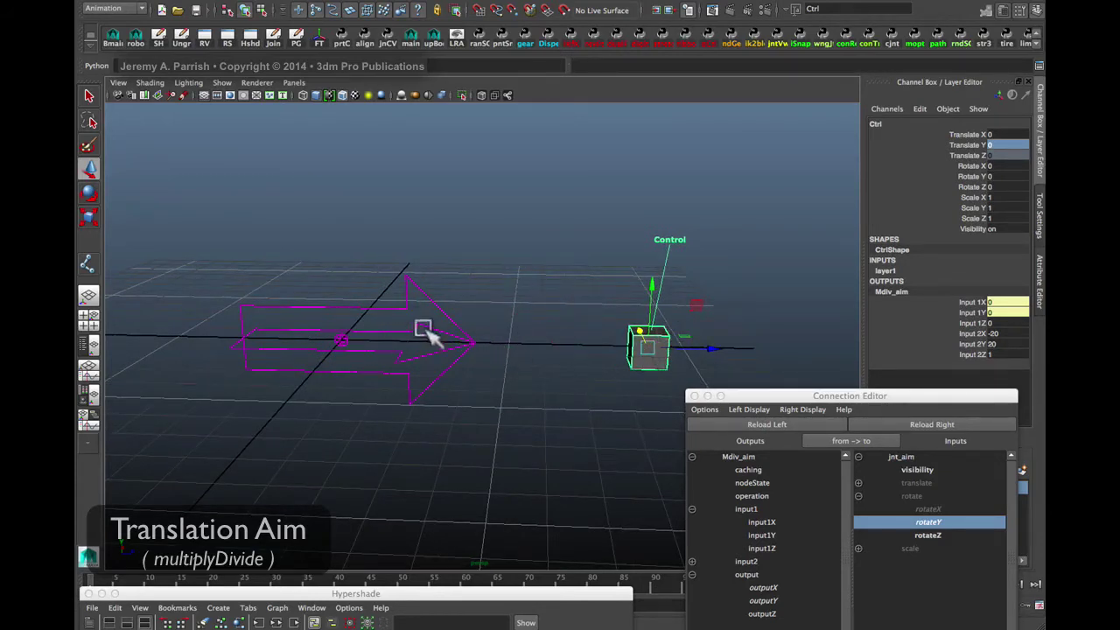
pyautogui.click(644, 371)
pyautogui.press('Up')
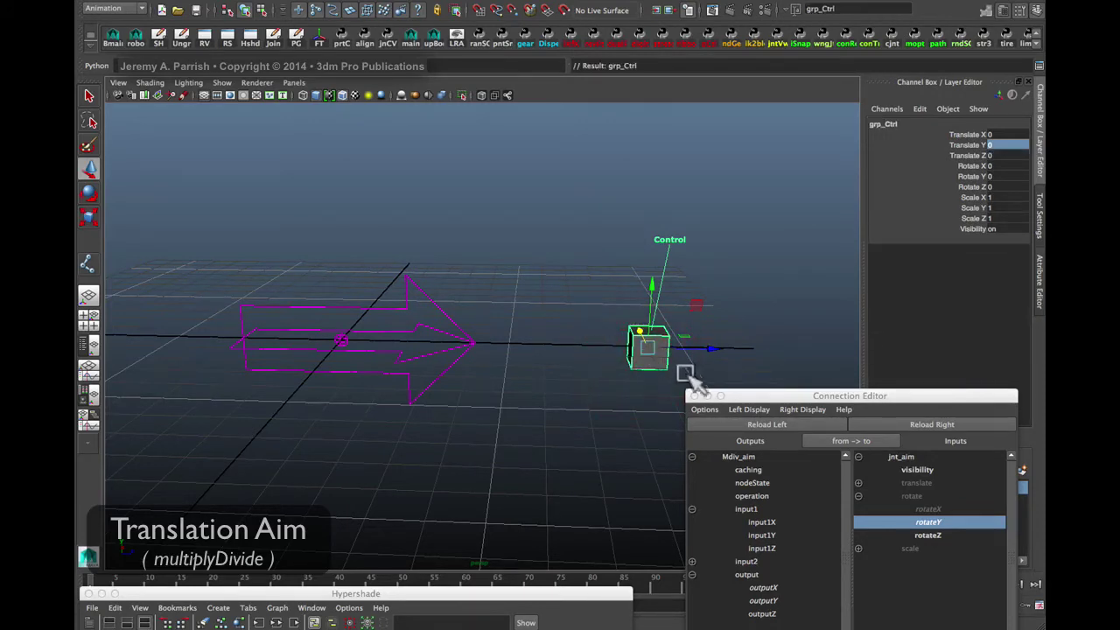
pyautogui.click(344, 339)
pyautogui.press('z')
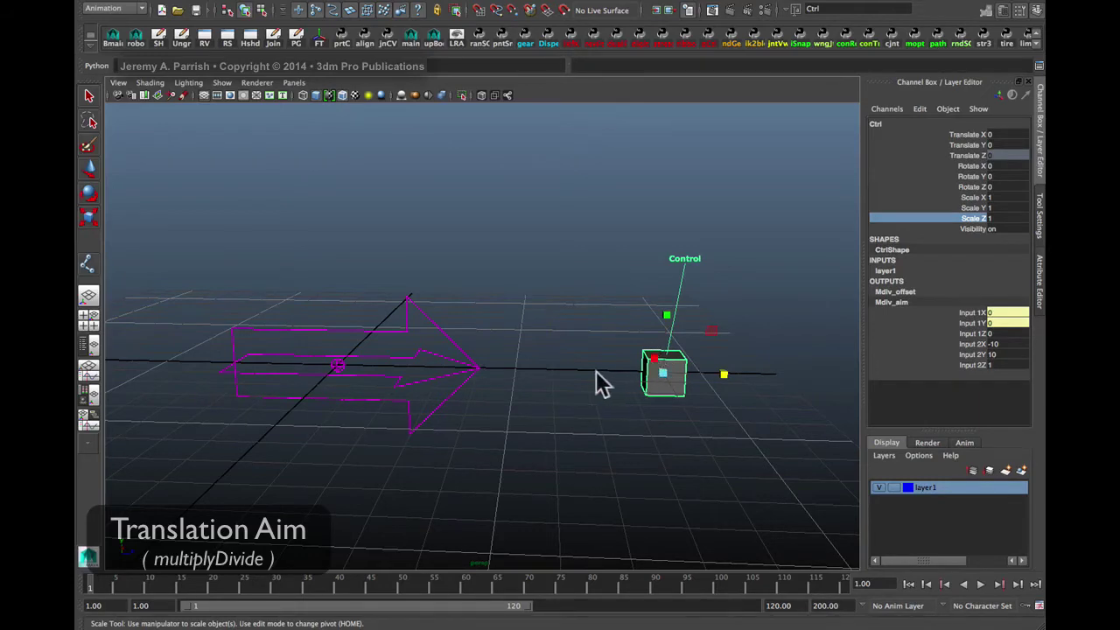
# - Examine the incoming connections of jnt_aim and of grp_Ctrl in the finished version of the rig
pyautogui.keyDown('alt'); pyautogui.moveTo(596, 371); pyautogui.dragTo(607, 380); pyautogui.keyUp('alt')
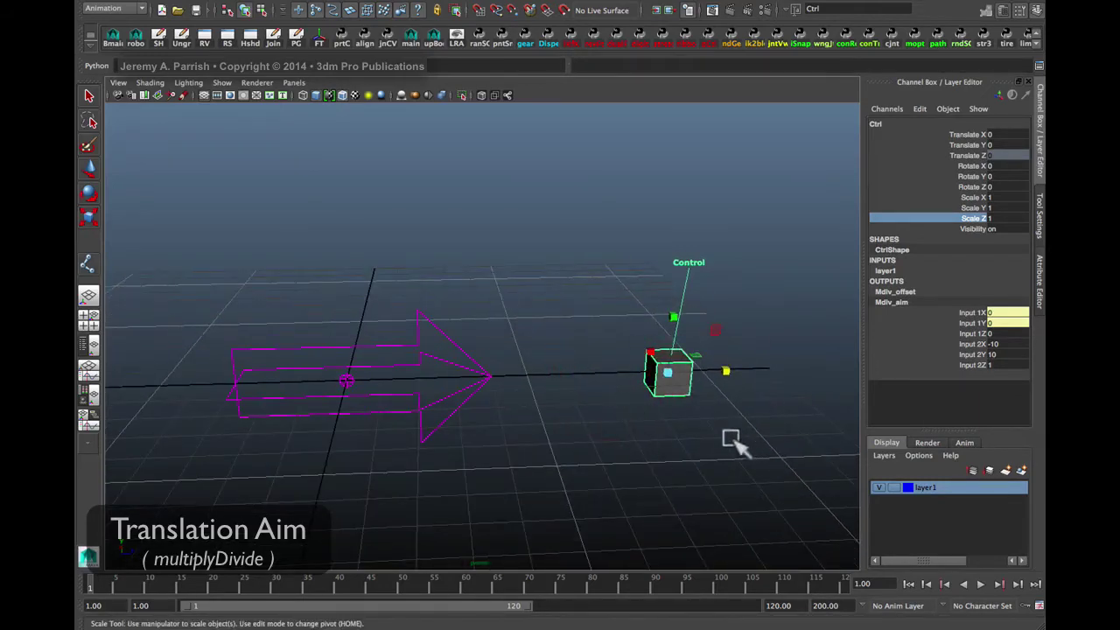
pyautogui.click(349, 382)
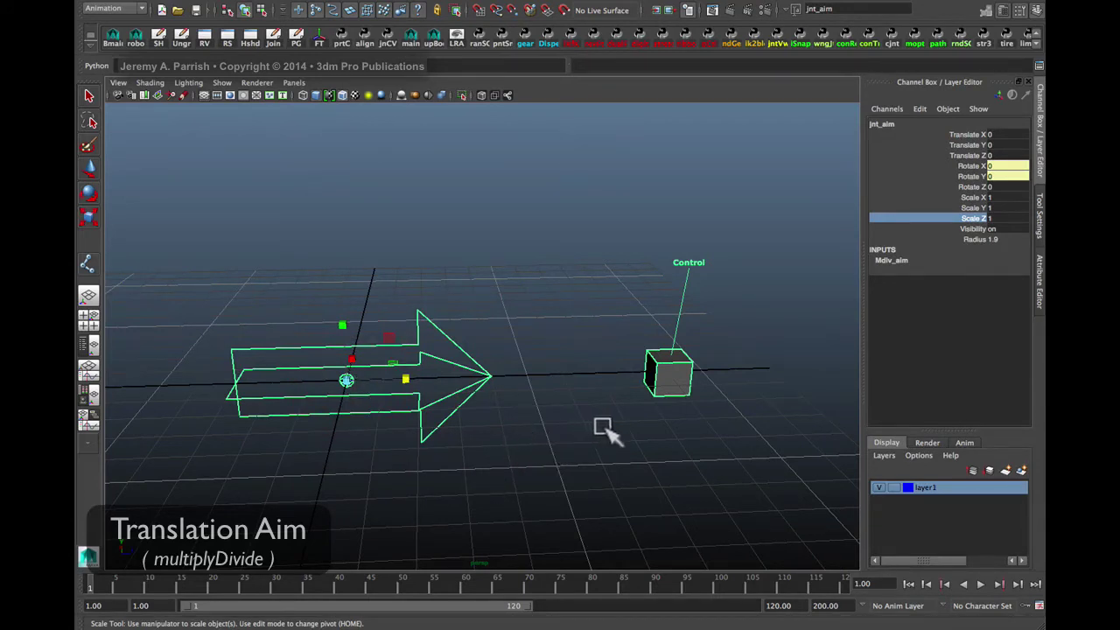
pyautogui.click(653, 391)
pyautogui.press('Up')
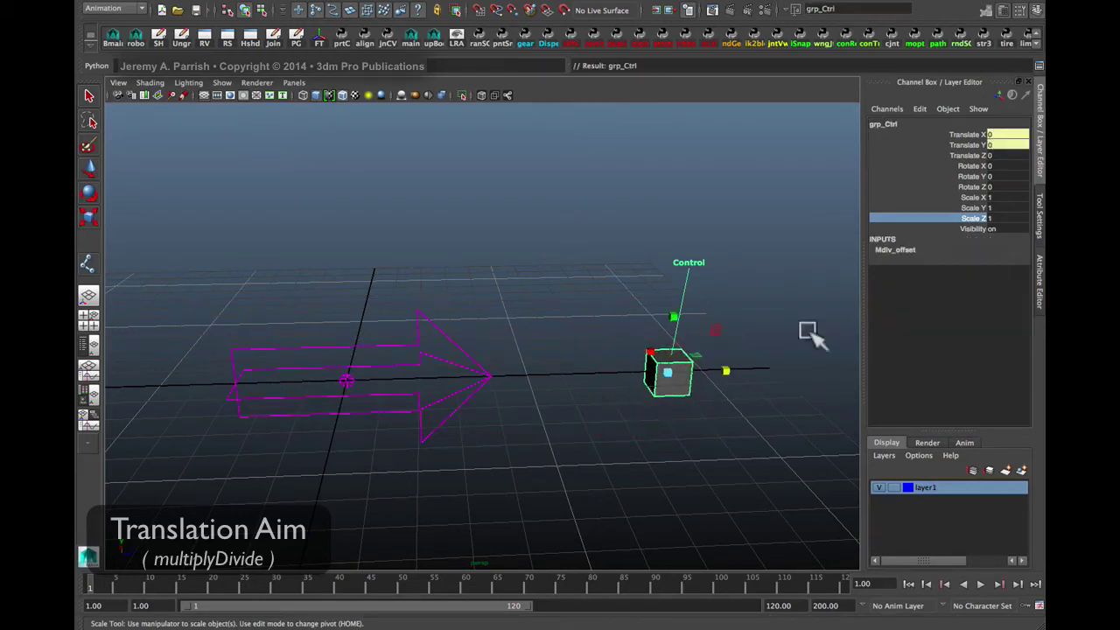
pyautogui.press('w')
pyautogui.click(496, 363)
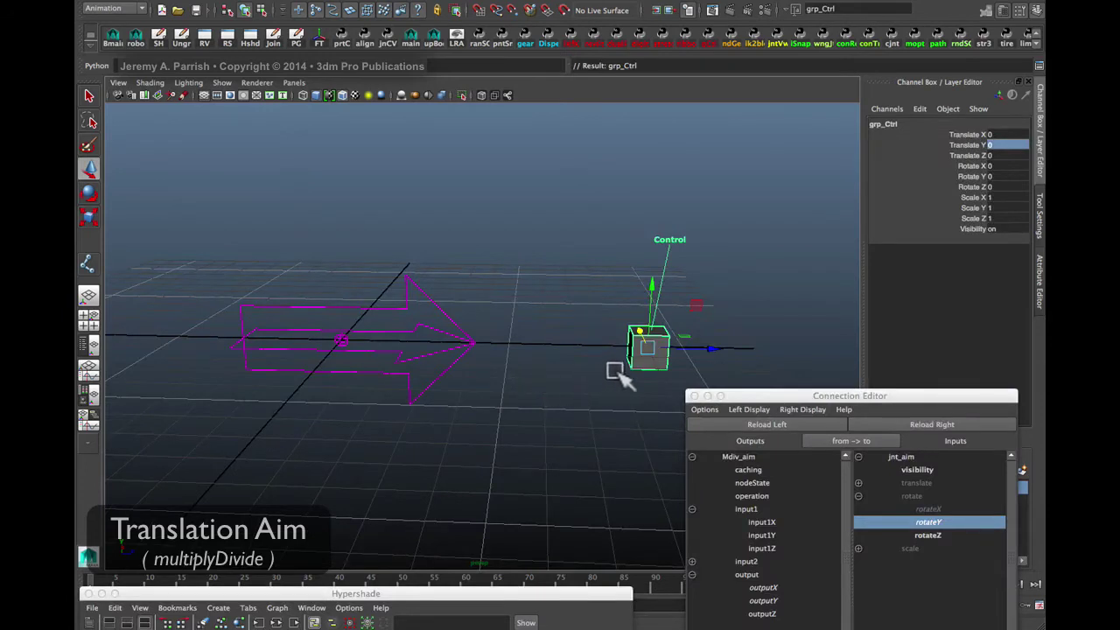
# - Raise Ctrl to about 1.876 in Y to test the aim, and reset its Translate Y to 0
pyautogui.click(635, 368)
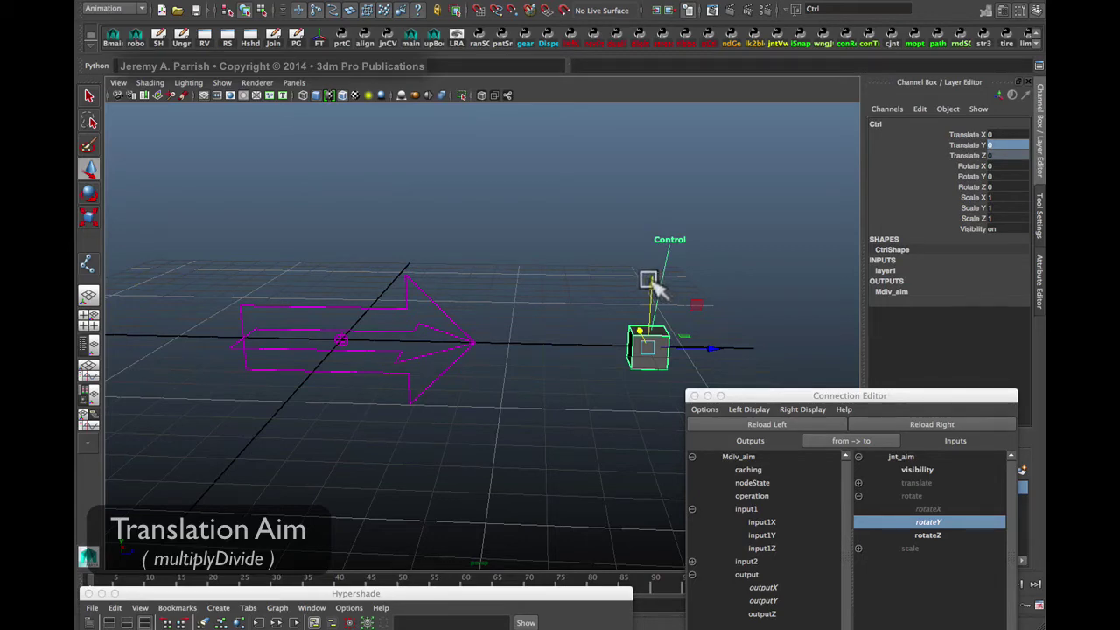
pyautogui.keyDown('alt'); pyautogui.moveTo(607, 278); pyautogui.dragTo(580, 261, button='right'); pyautogui.keyUp('alt')
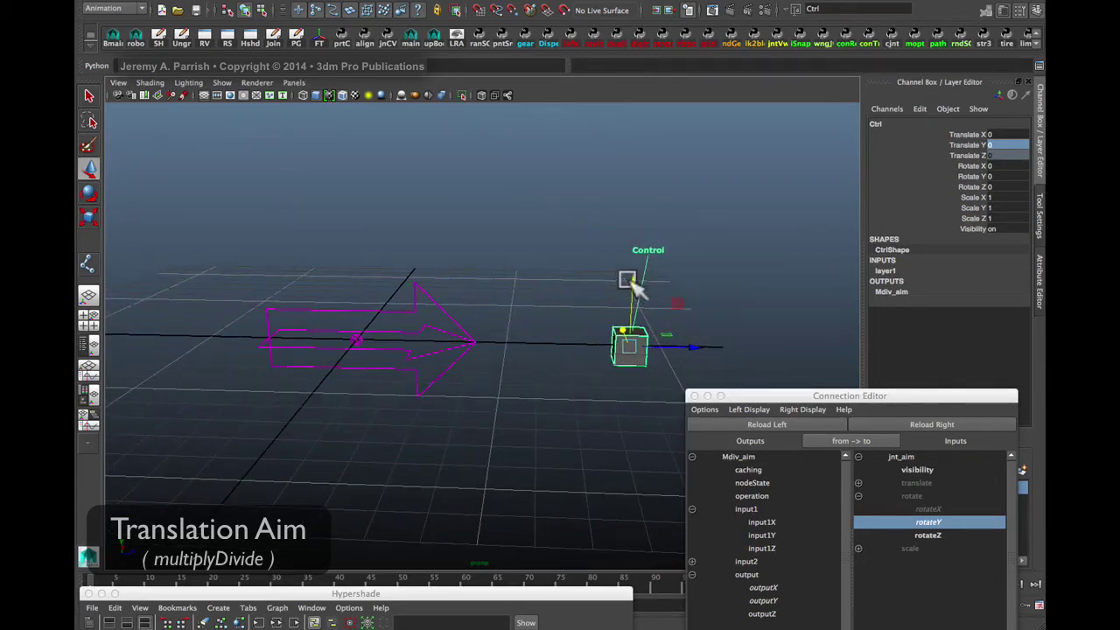
pyautogui.moveTo(630, 282); pyautogui.dragTo(615, 218)
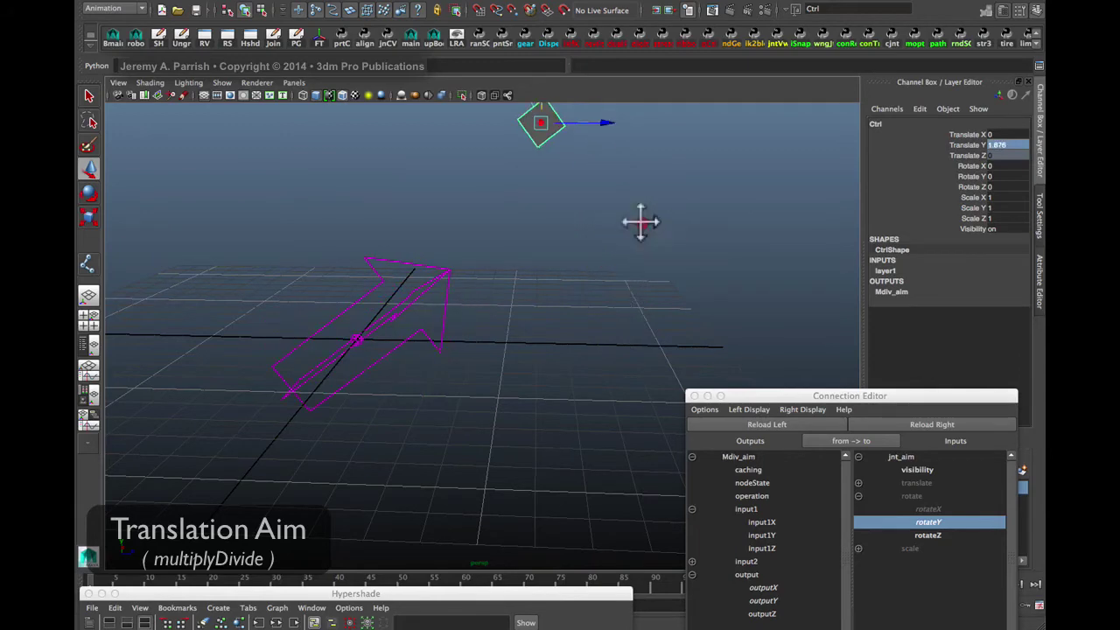
pyautogui.keyDown('alt'); pyautogui.moveTo(643, 222); pyautogui.dragTo(584, 363, button='middle'); pyautogui.keyUp('alt')
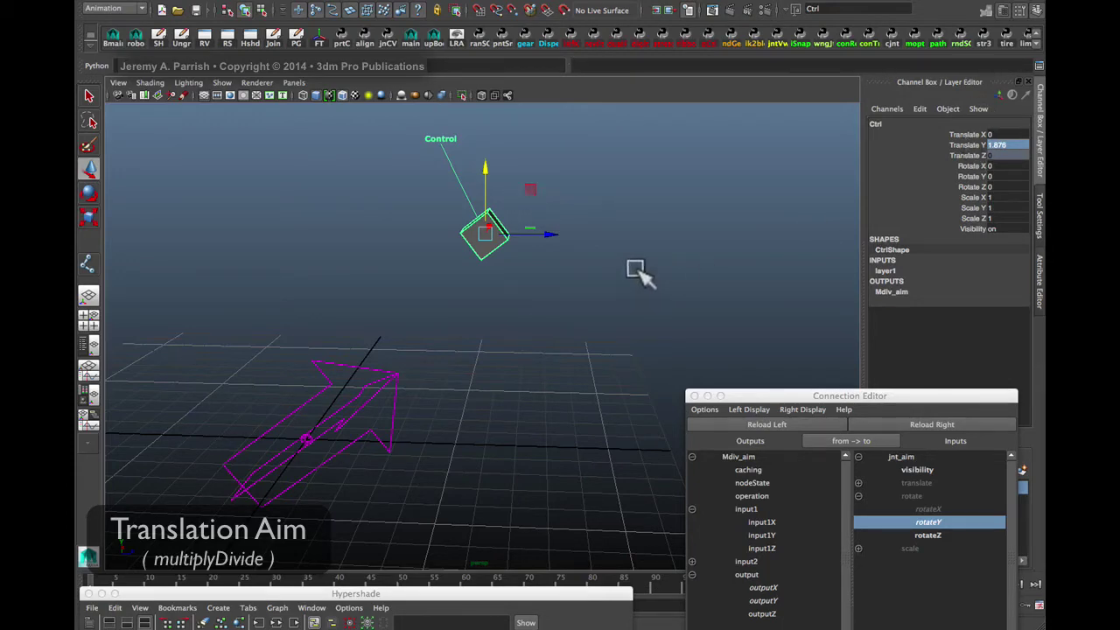
pyautogui.write('0')
pyautogui.press('Return')
pyautogui.keyDown('alt'); pyautogui.moveTo(417, 408); pyautogui.dragTo(488, 367, button='middle'); pyautogui.keyUp('alt')
# - Bring the Hypershade and the Connection Editor fully back into view, side by side
pyautogui.moveTo(496, 593); pyautogui.dragTo(543, 180)
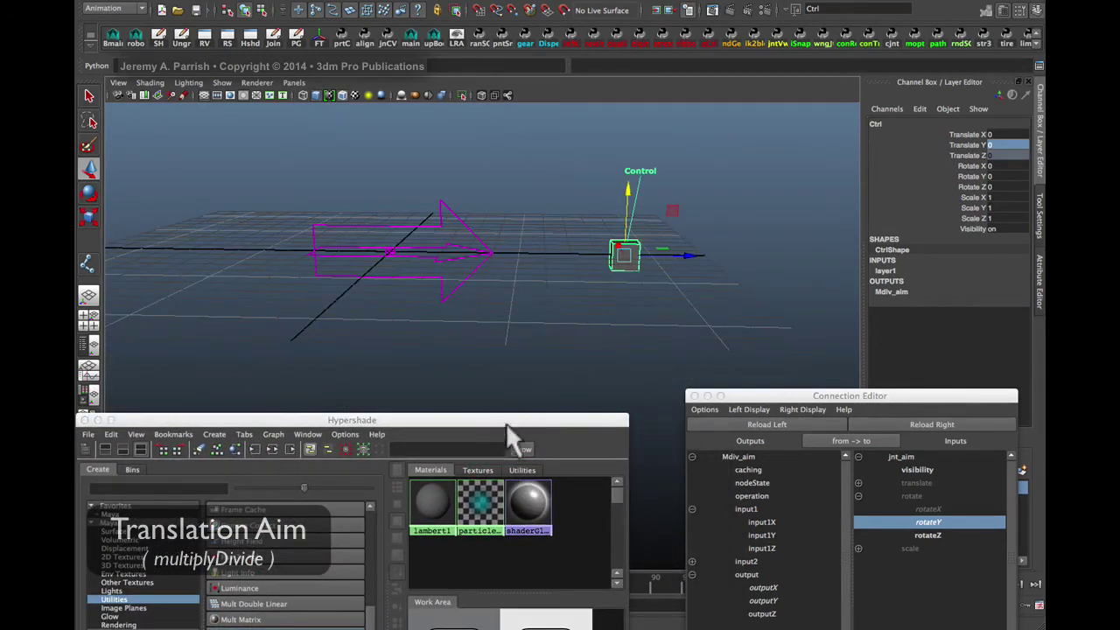
pyautogui.moveTo(511, 420); pyautogui.dragTo(496, 212)
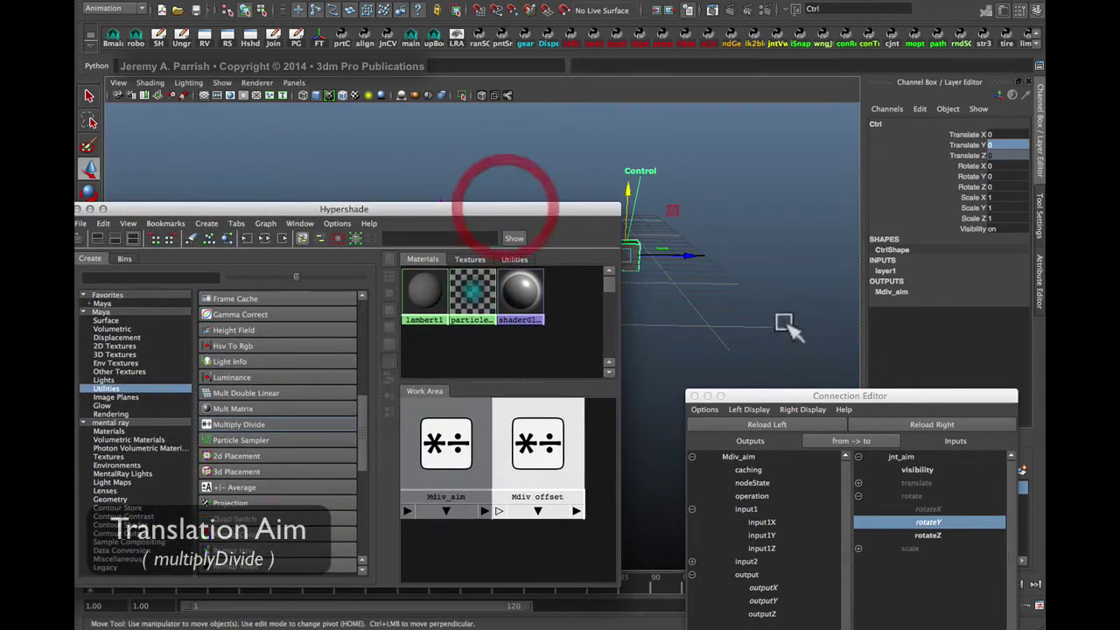
pyautogui.click(802, 410)
pyautogui.moveTo(875, 395); pyautogui.dragTo(856, 133)
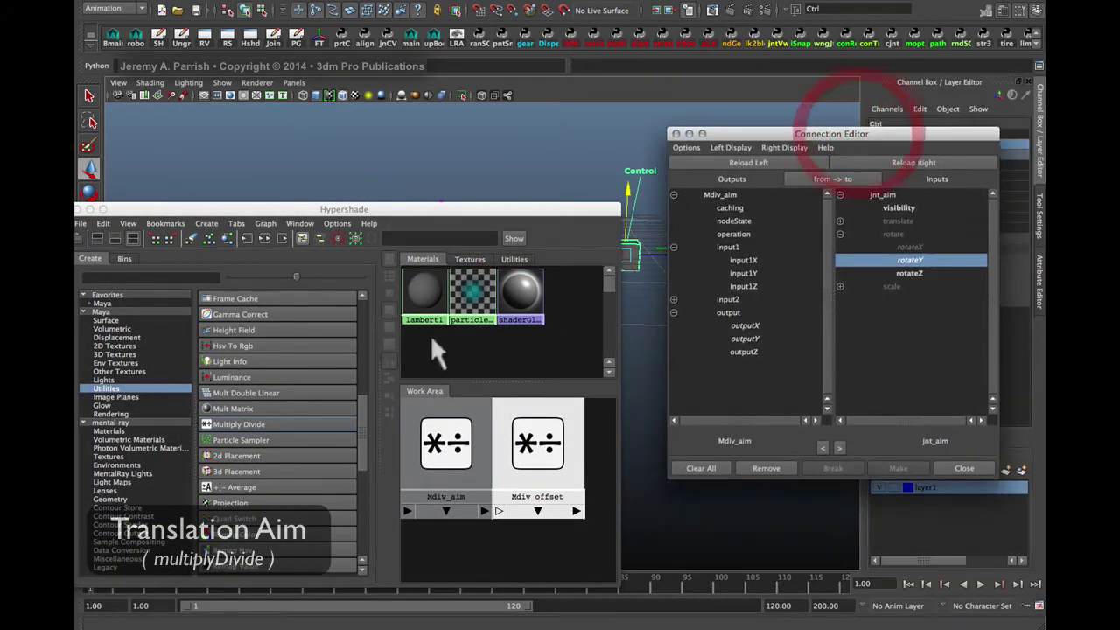
# - Load Mdiv_offset as the target node and Ctrl as the source node in the Connection Editor
pyautogui.click(539, 453)
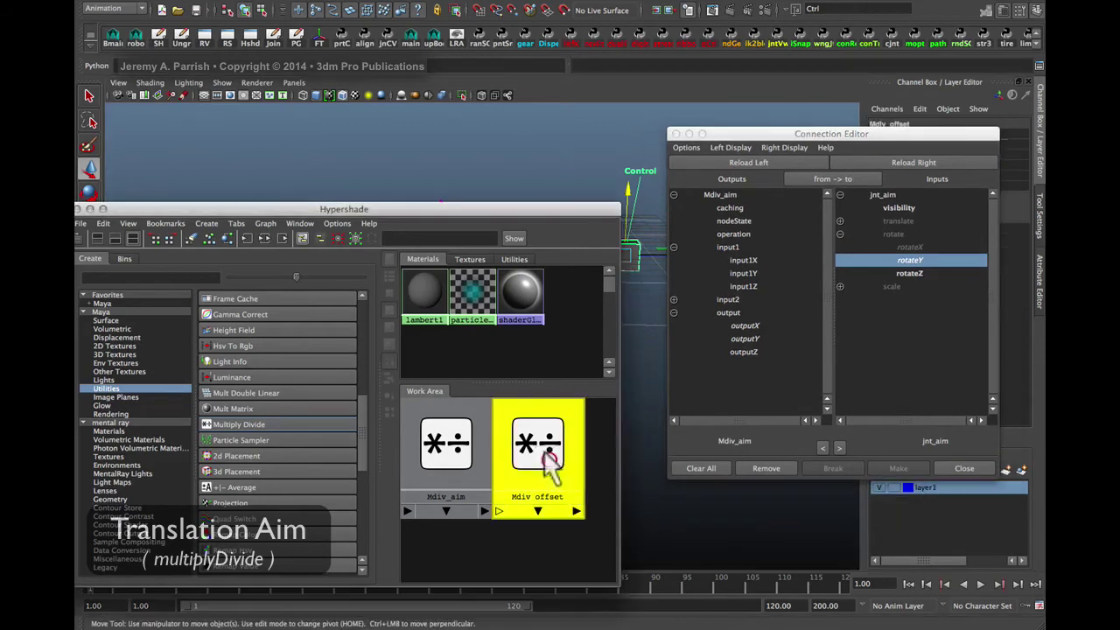
pyautogui.click(889, 160)
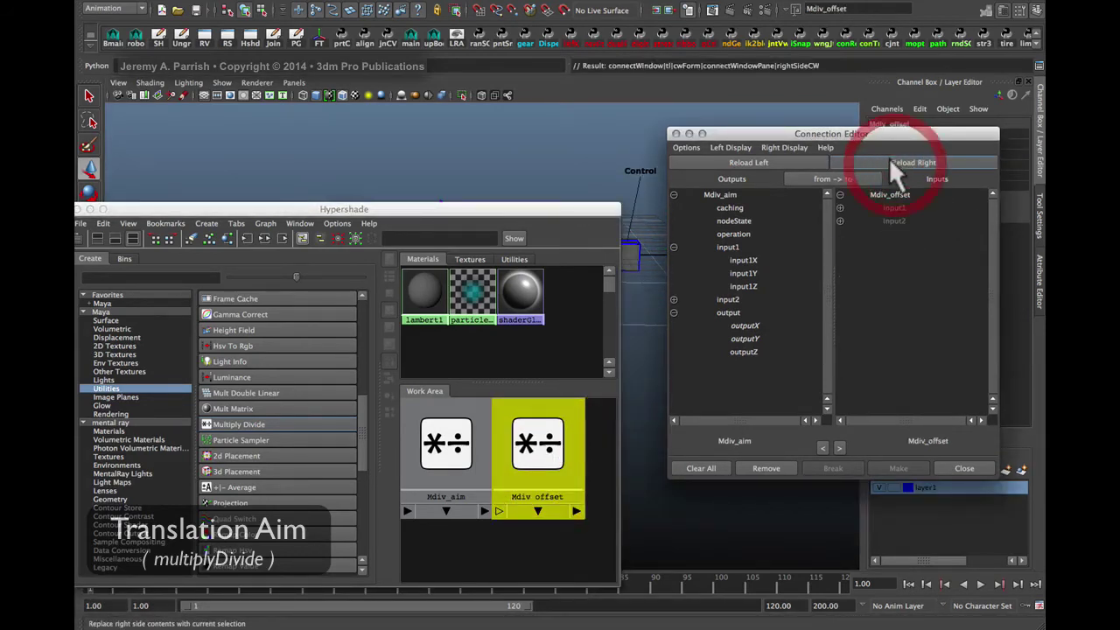
pyautogui.click(652, 250)
pyautogui.click(749, 163)
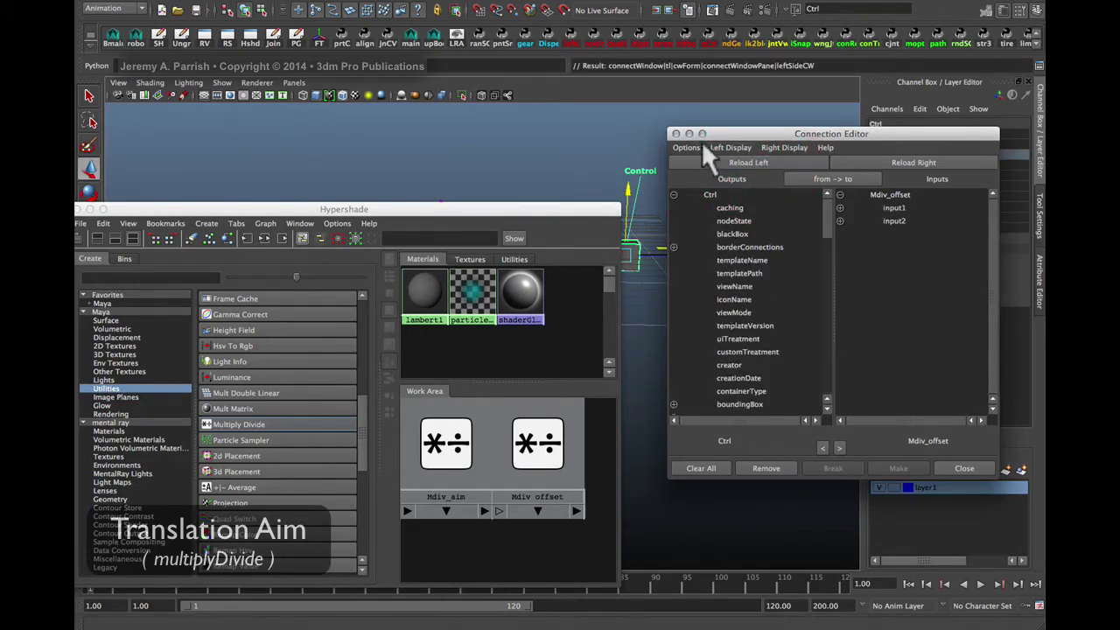
# - Hide Ctrl's non-keyable attributes in the source list and expand its translate channels and Mdiv_offset's input1
pyautogui.click(732, 147)
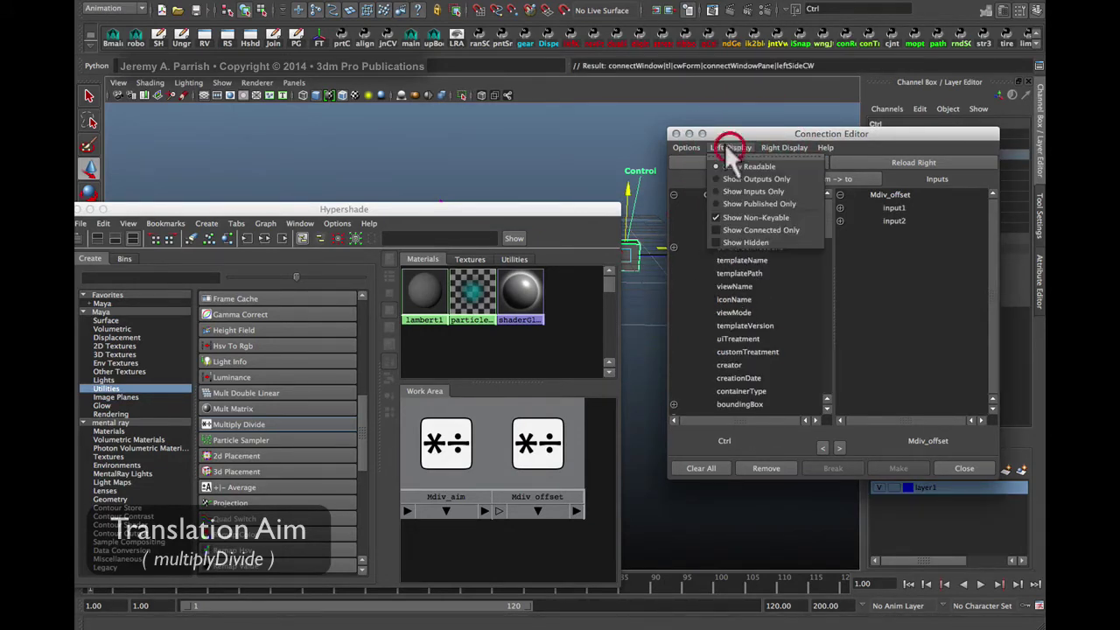
pyautogui.click(745, 219)
pyautogui.click(674, 221)
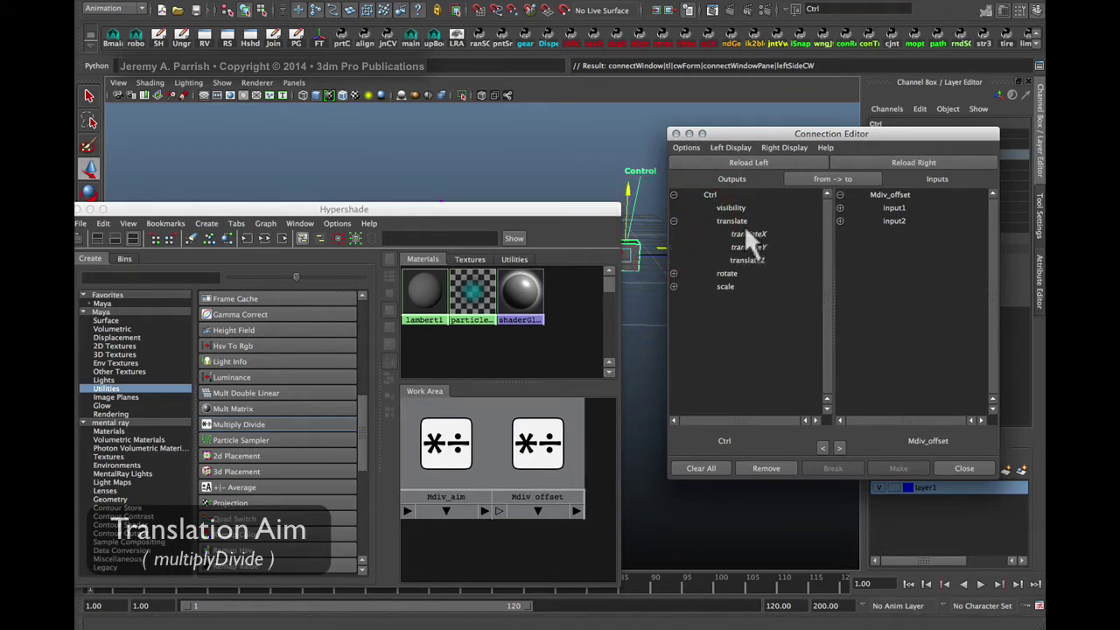
pyautogui.click(841, 207)
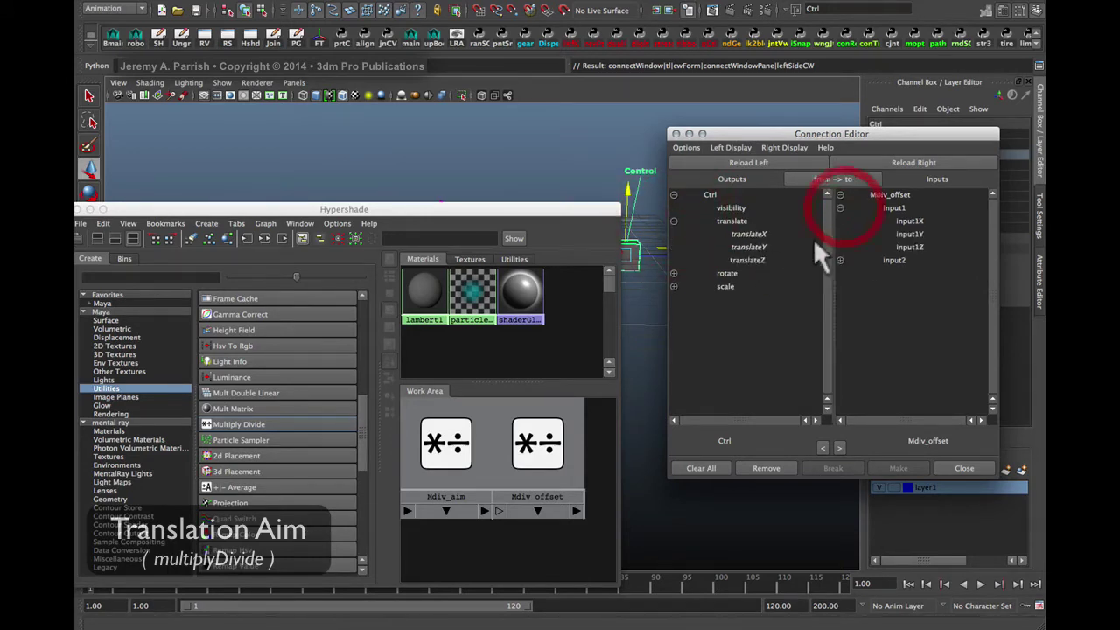
# - Connect Ctrl's translateX to Mdiv_offset's input1X and its translateY to input1Y
pyautogui.click(749, 234)
pyautogui.click(910, 221)
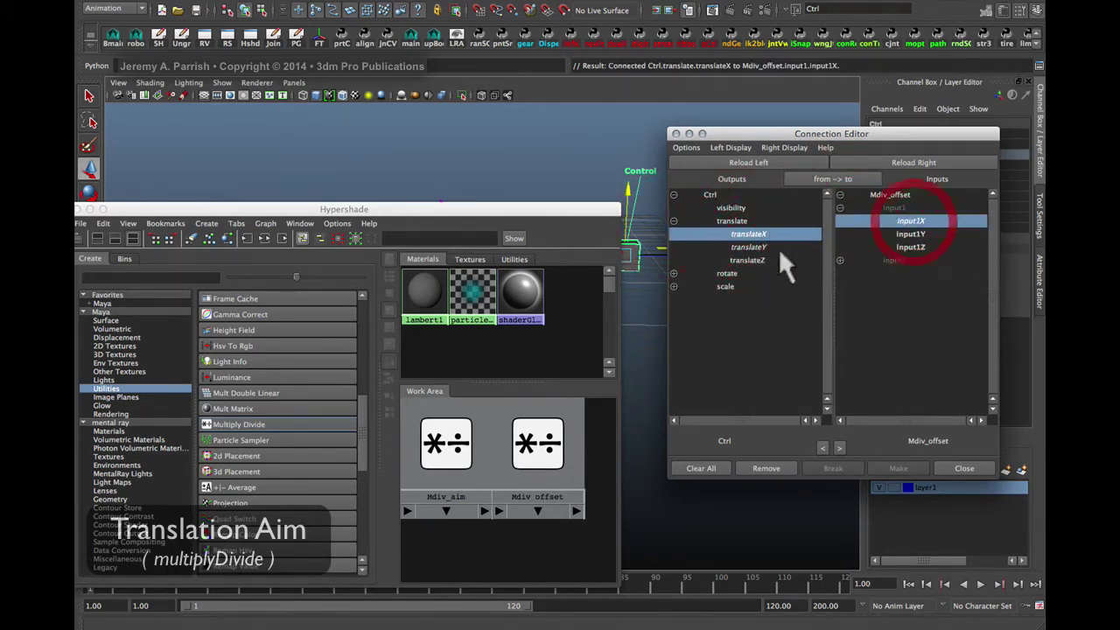
pyautogui.click(750, 246)
pyautogui.click(910, 233)
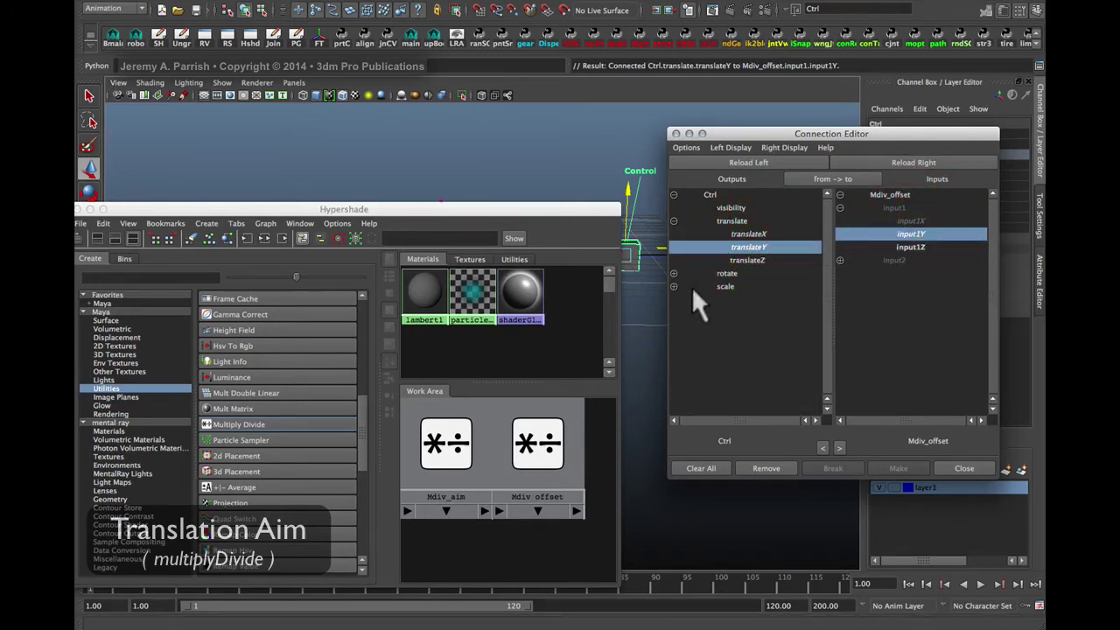
# - Uncover the channel values and set Mdiv_offset's Input 2X and Input 2Y to -1
pyautogui.moveTo(579, 211); pyautogui.dragTo(575, 136)
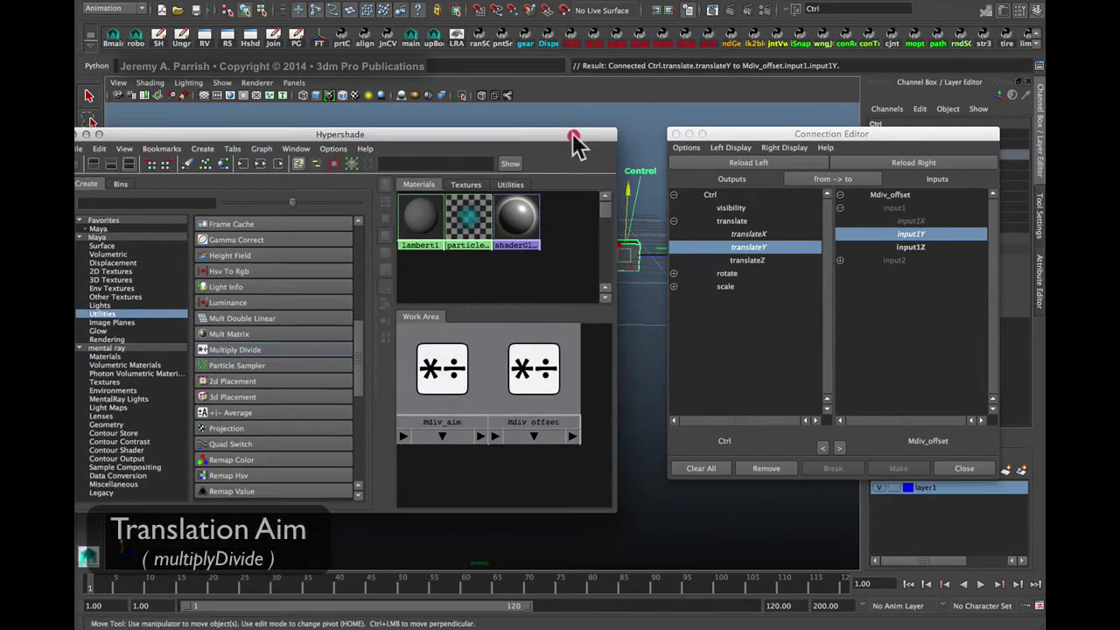
pyautogui.moveTo(686, 248); pyautogui.dragTo(691, 253, button='middle')
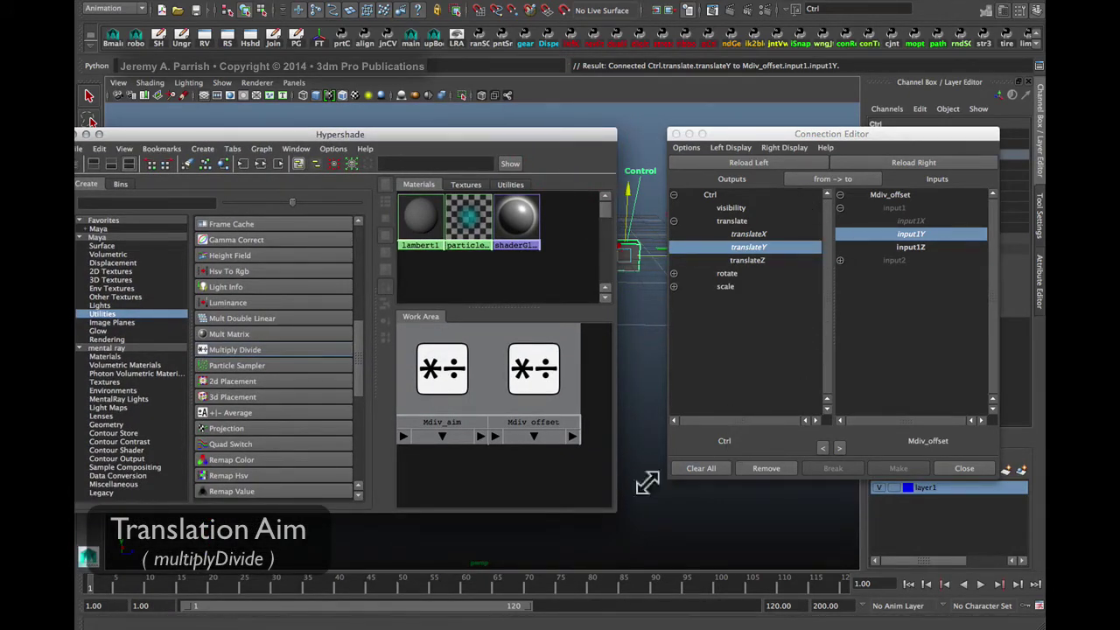
pyautogui.moveTo(692, 370); pyautogui.dragTo(539, 124, button='middle')
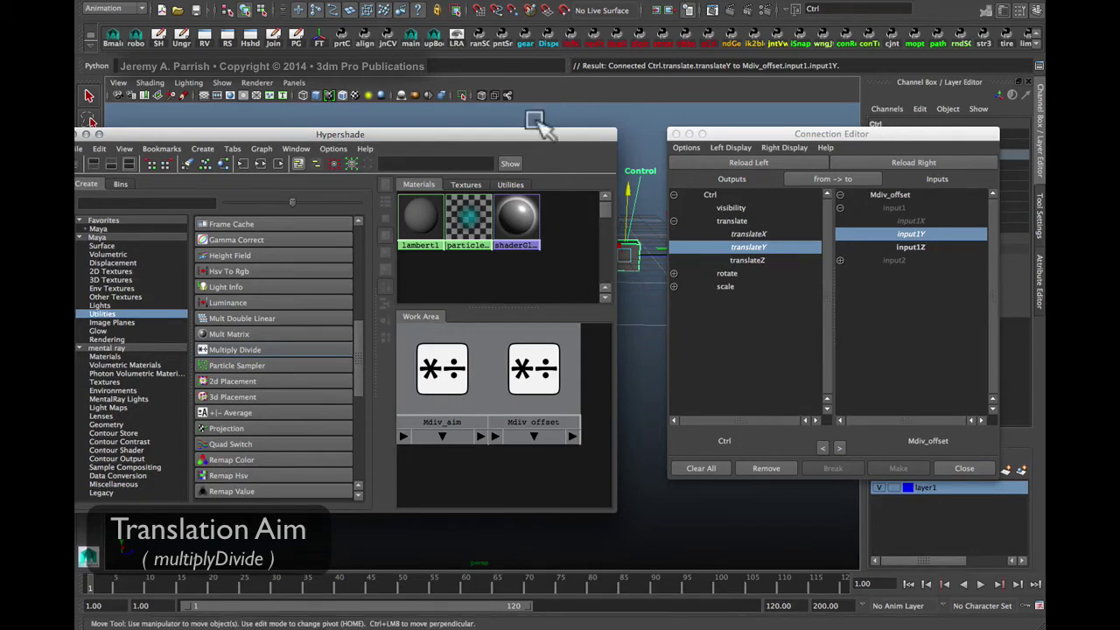
pyautogui.moveTo(549, 134); pyautogui.dragTo(505, 121)
pyautogui.moveTo(805, 134); pyautogui.dragTo(691, 131)
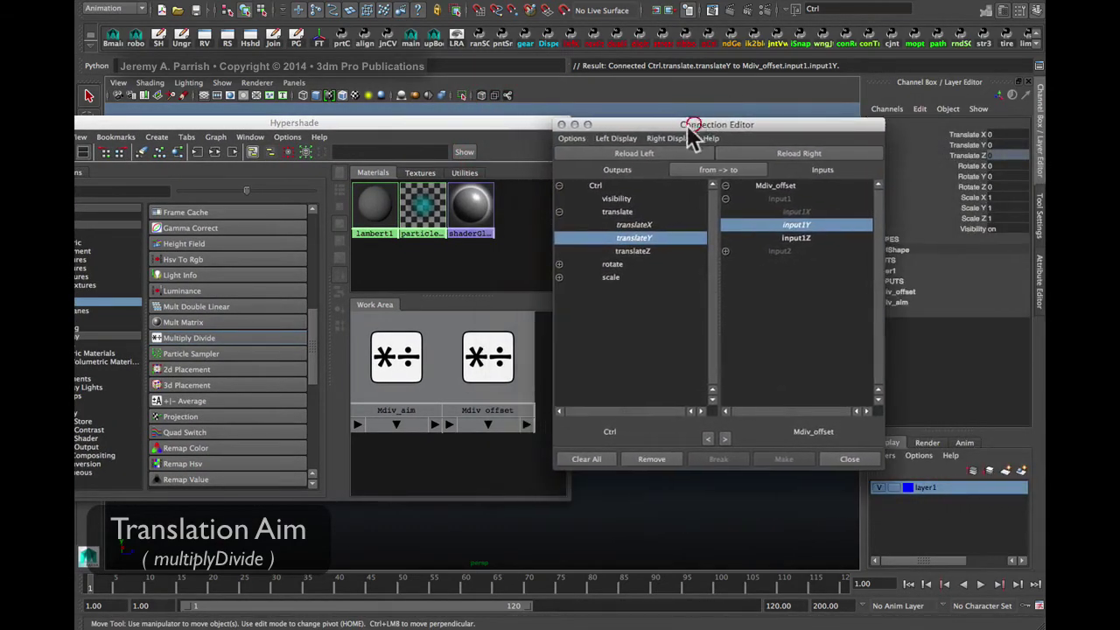
pyautogui.click(487, 364)
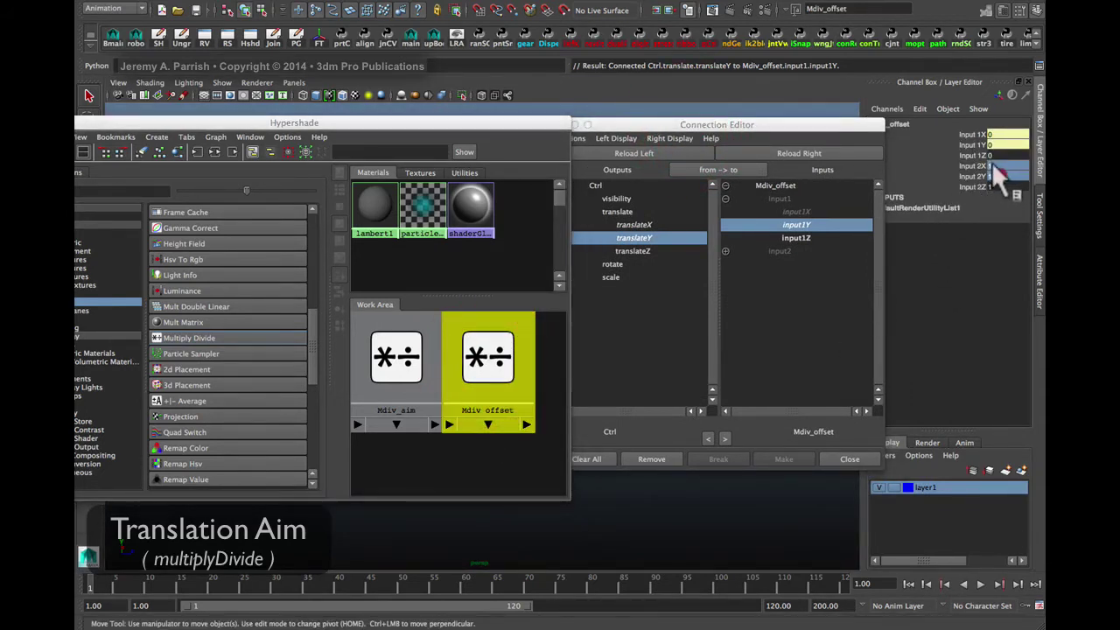
pyautogui.moveTo(994, 166); pyautogui.dragTo(1000, 180)
pyautogui.press('Return')
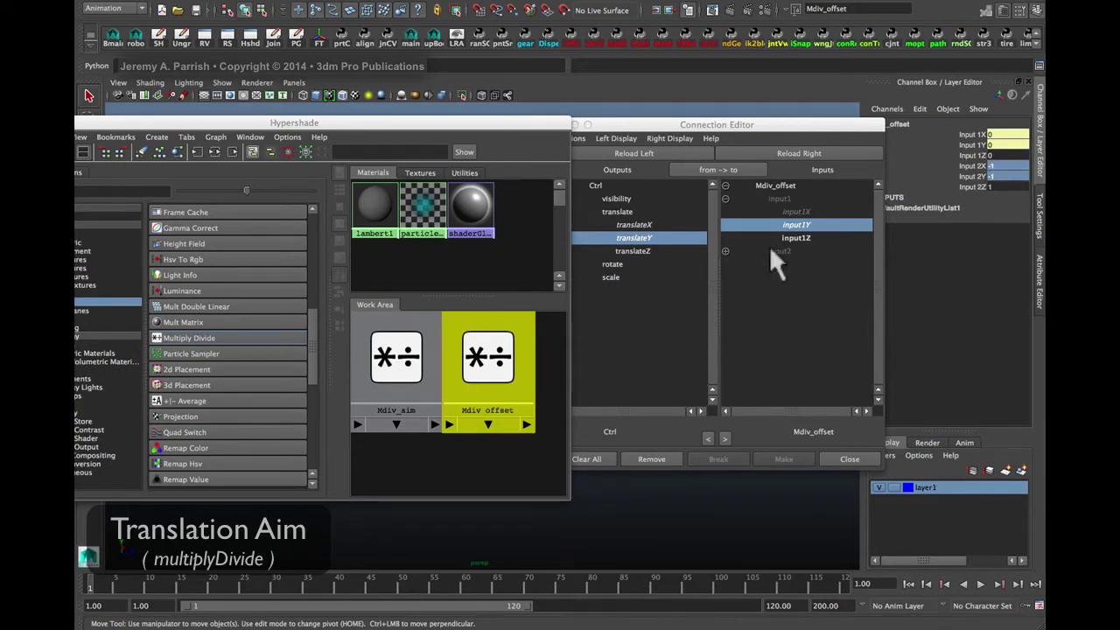
# - Rearrange the Hypershade and Connection Editor, and load Mdiv_offset as the source node for connections
pyautogui.moveTo(647, 124); pyautogui.dragTo(775, 221)
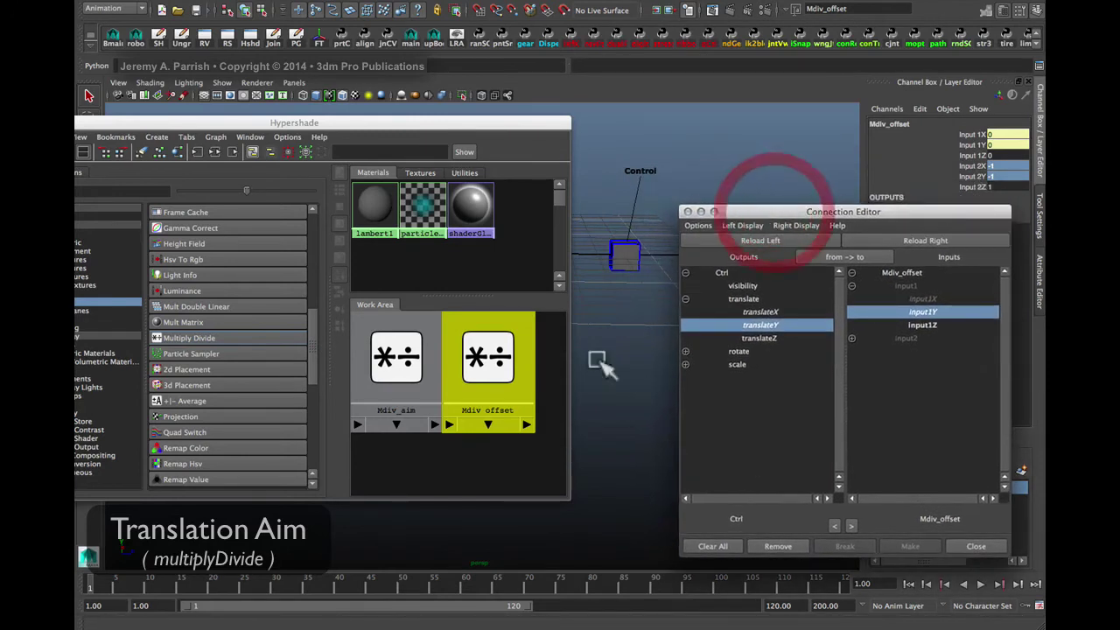
pyautogui.click(631, 255)
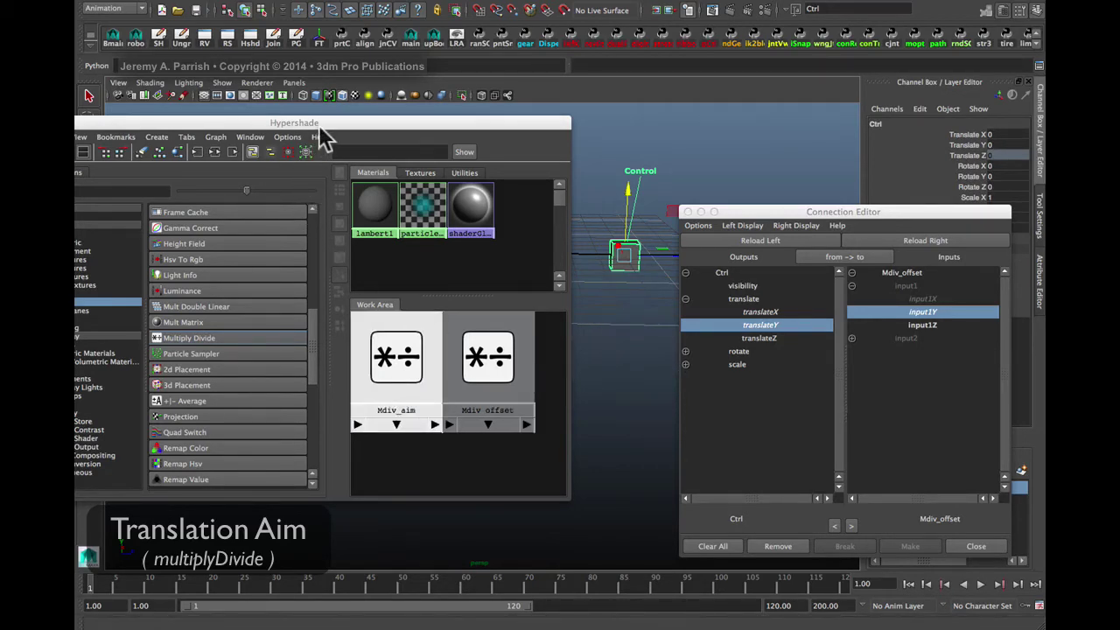
pyautogui.moveTo(318, 125); pyautogui.dragTo(319, 246)
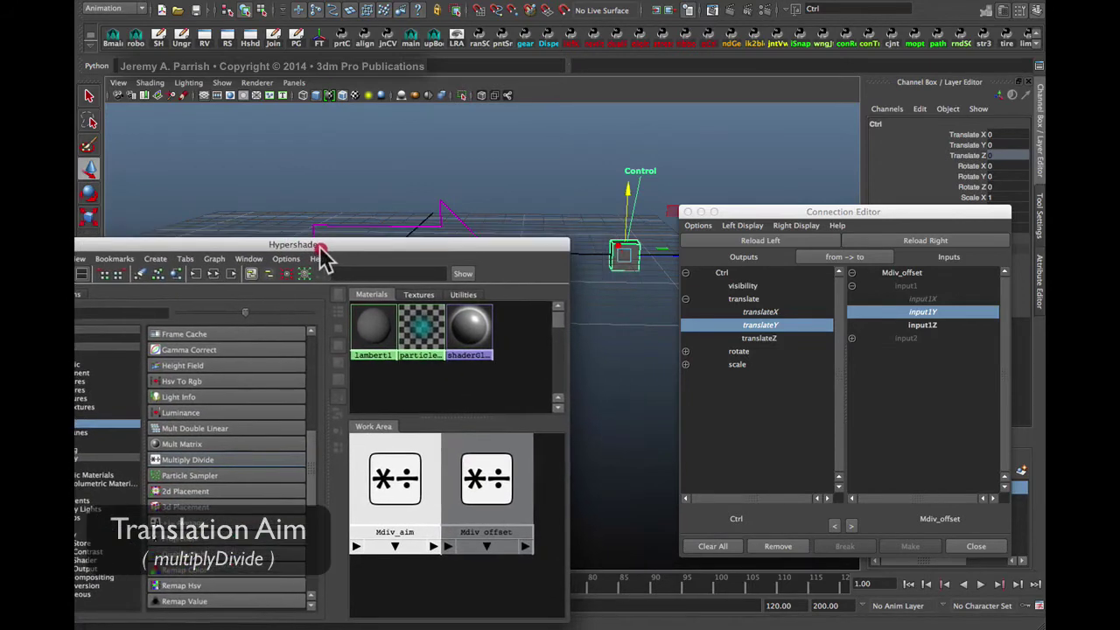
pyautogui.click(494, 497)
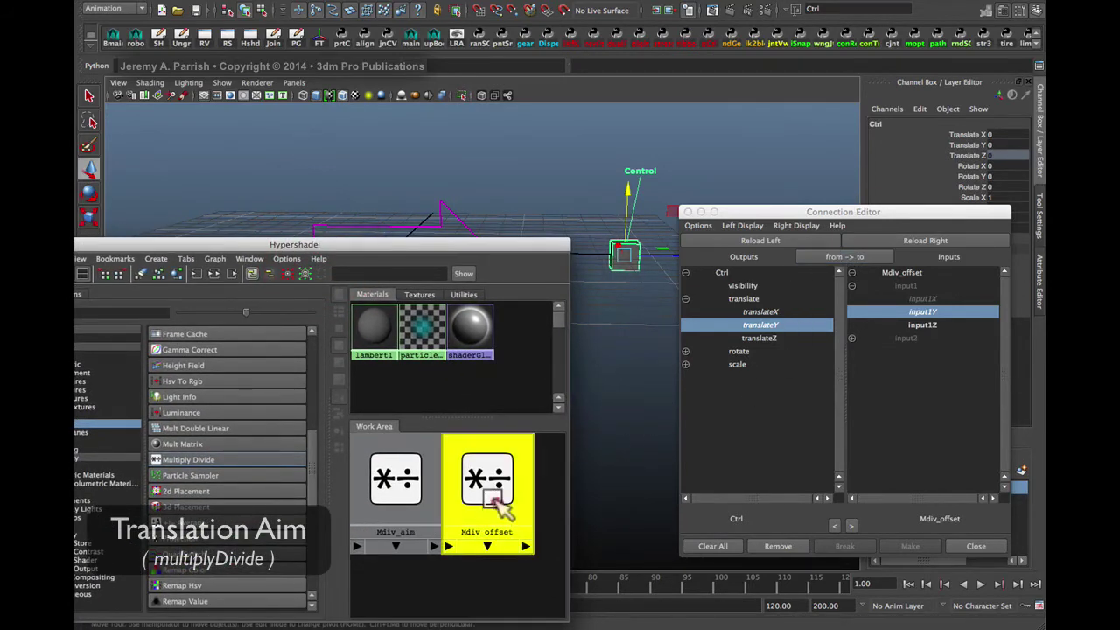
pyautogui.click(735, 238)
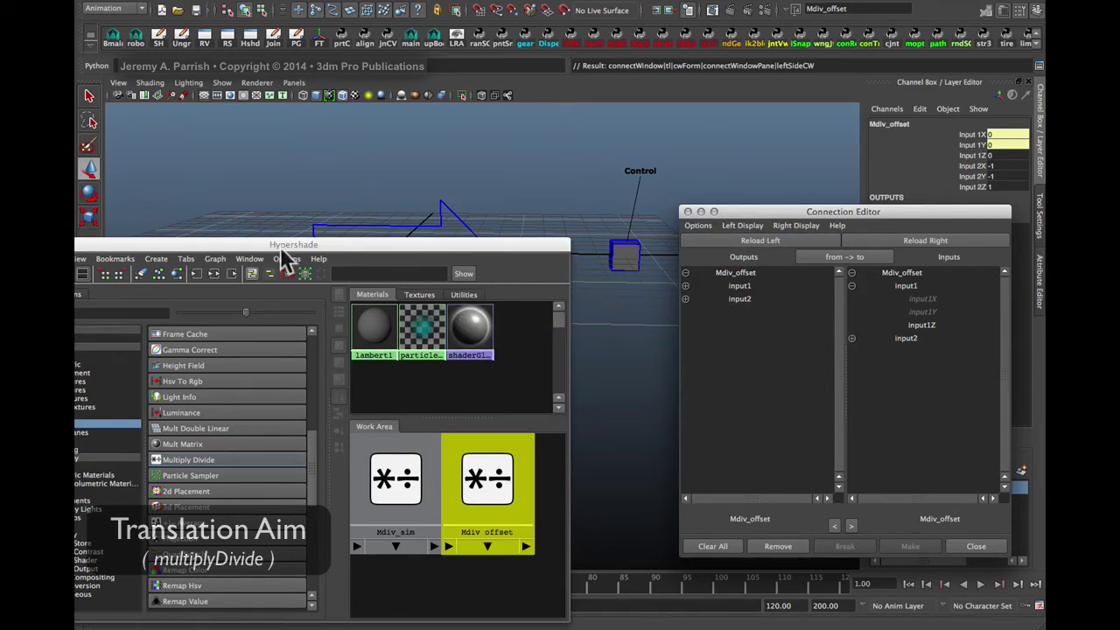
# - Show the Outliner beside the perspective view and load grp_Ctrl from under jnt_aim as the connection target
pyautogui.moveTo(285, 247); pyautogui.dragTo(462, 182)
pyautogui.click(204, 177)
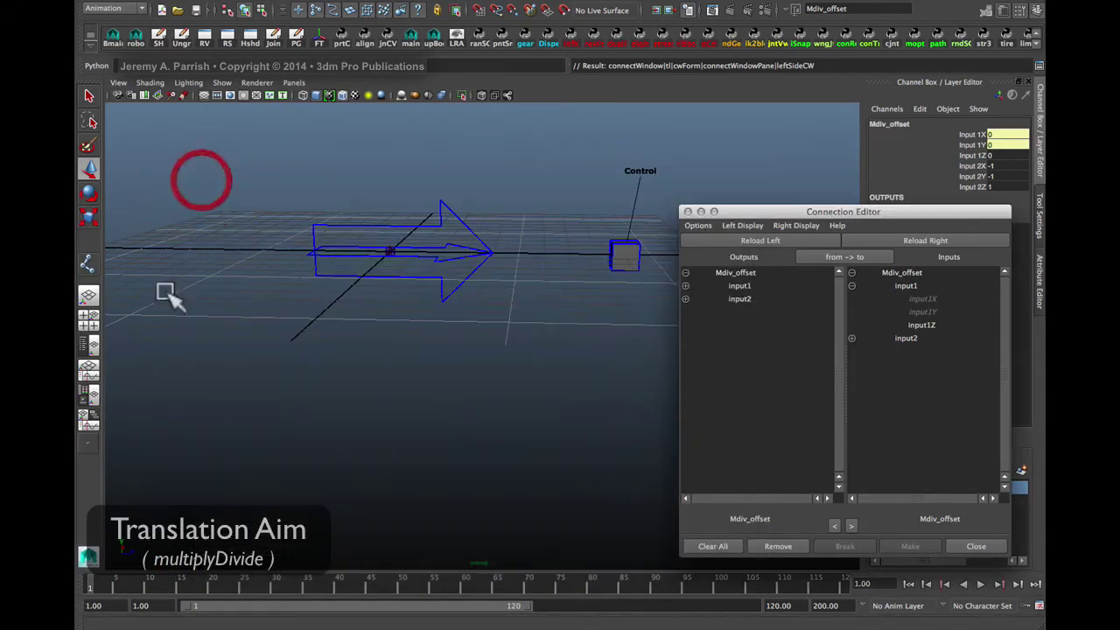
pyautogui.click(86, 347)
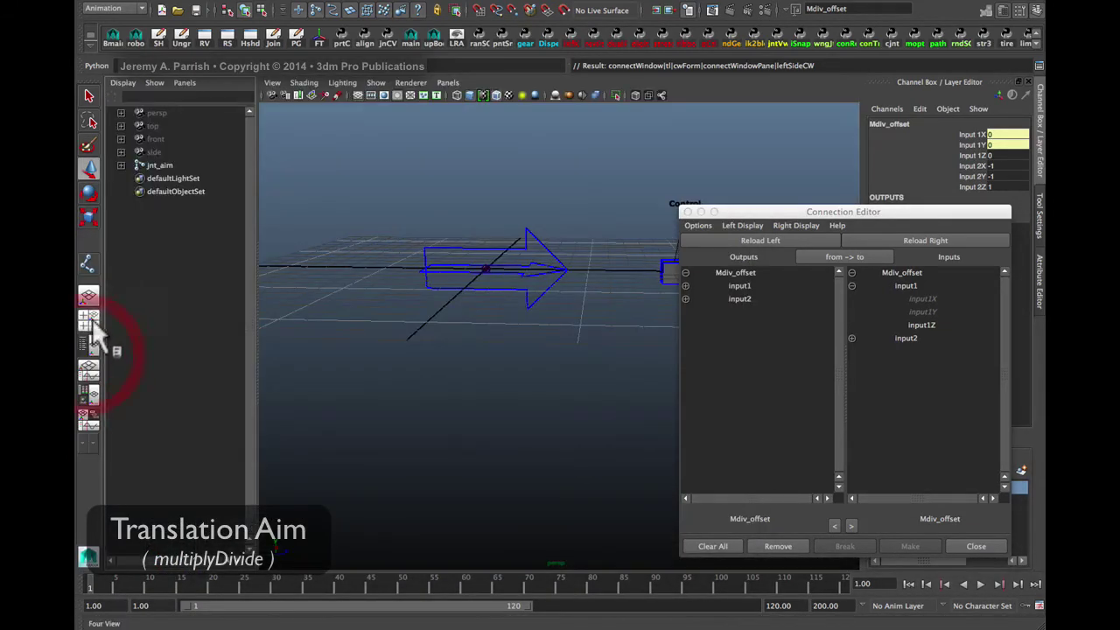
pyautogui.click(121, 164)
pyautogui.click(174, 191)
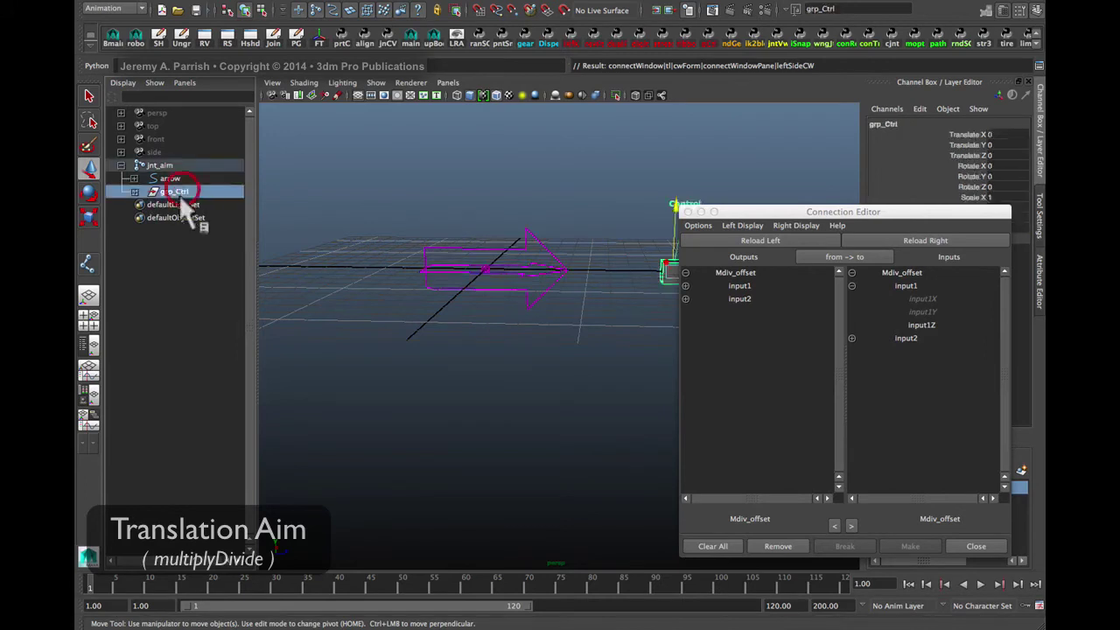
pyautogui.click(944, 240)
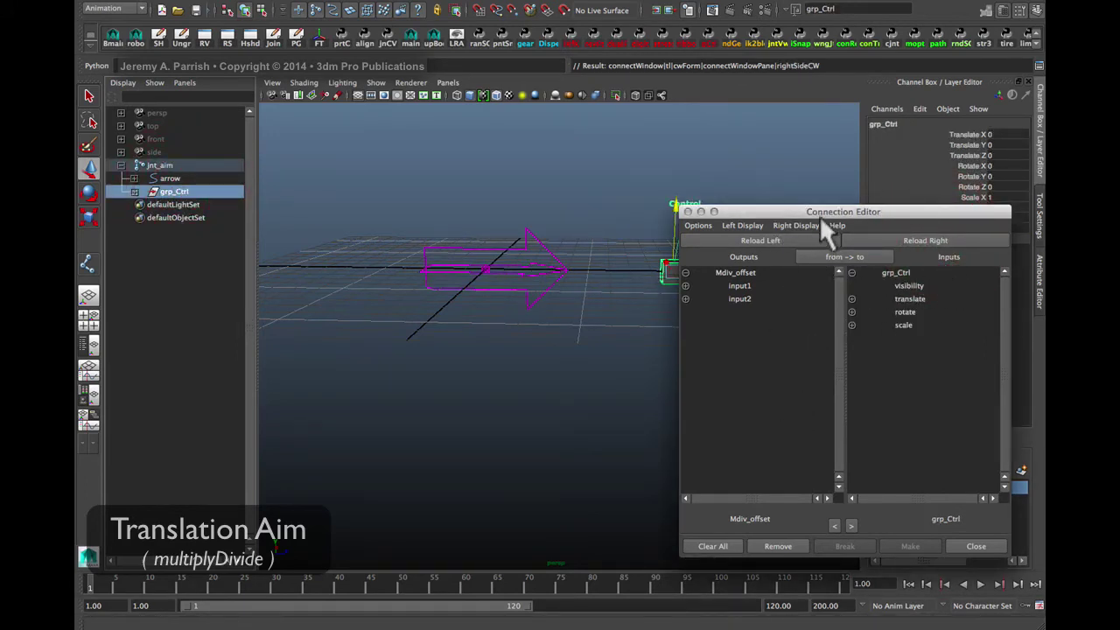
# - Show Mdiv_offset's non-keyable attributes in the Connection Editor's source list
pyautogui.moveTo(827, 213); pyautogui.dragTo(761, 168)
pyautogui.click(676, 179)
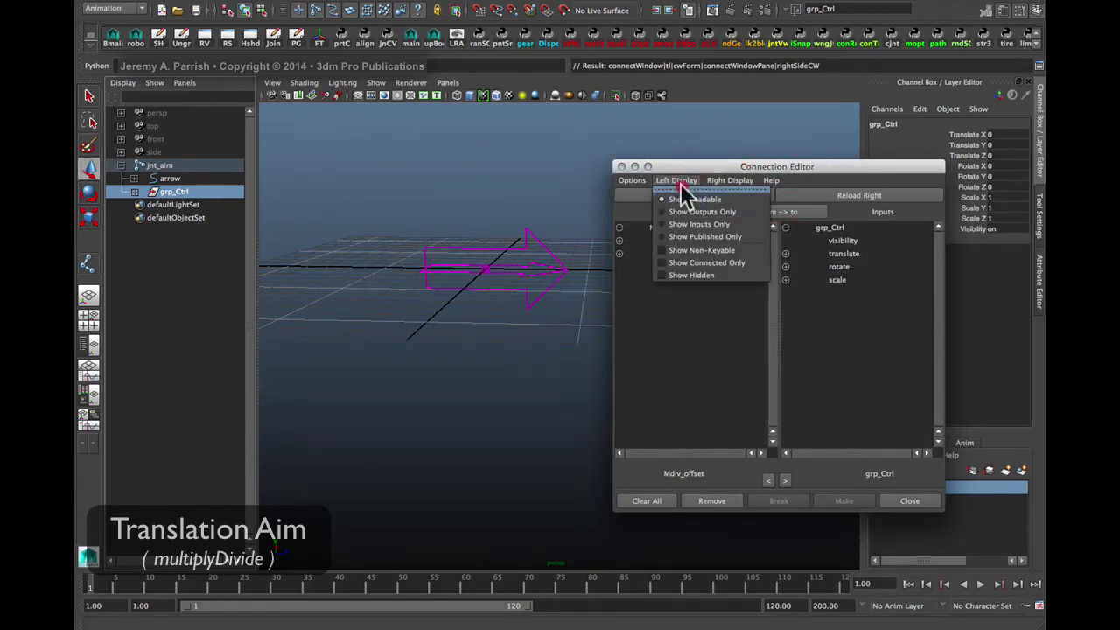
pyautogui.click(692, 237)
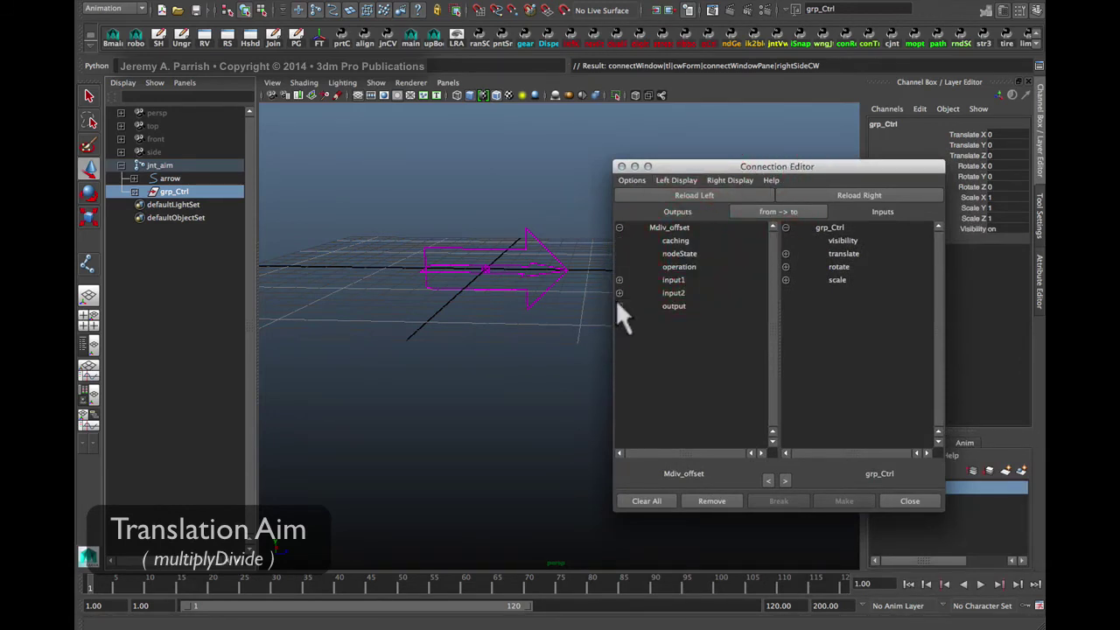
# - Connect Mdiv_offset's outputX and outputY to grp_Ctrl's translateX and translateY, and close the Connection Editor
pyautogui.click(690, 319)
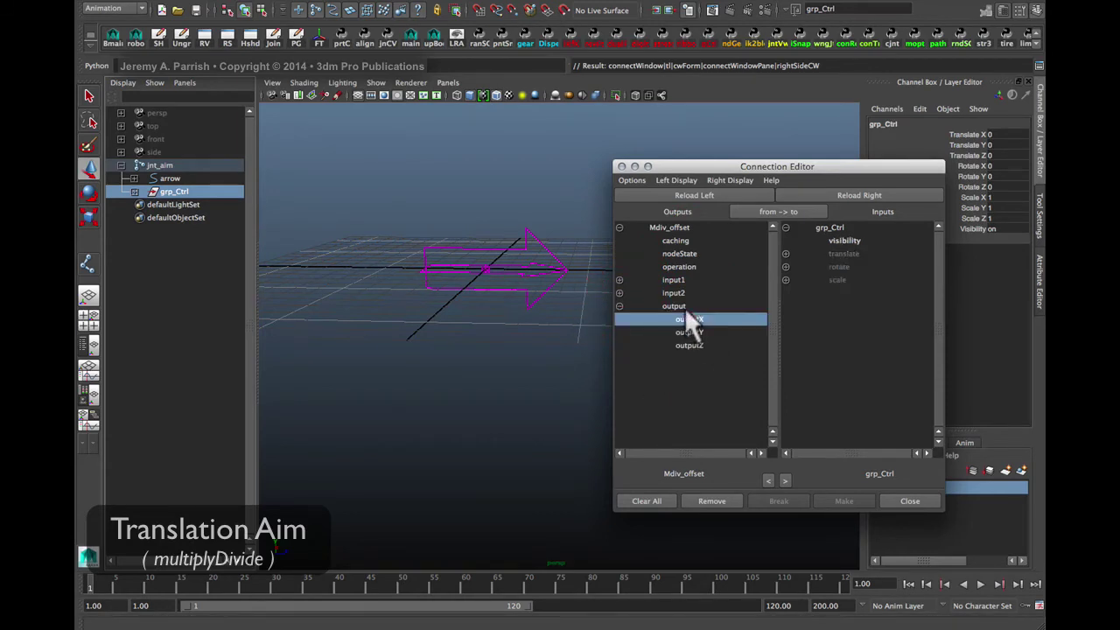
pyautogui.click(785, 253)
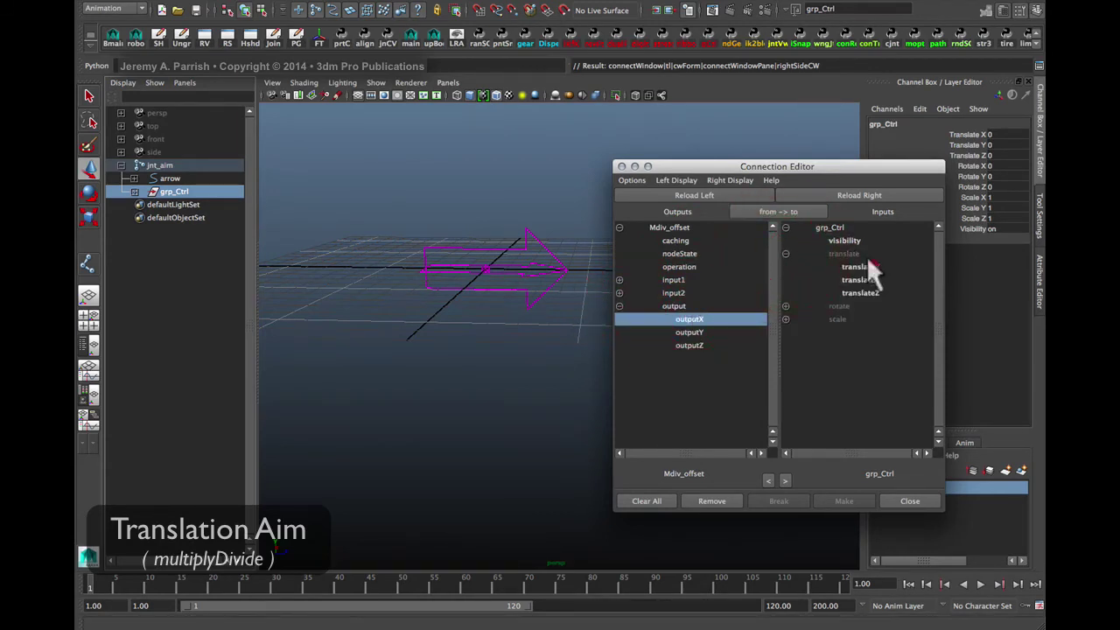
pyautogui.click(861, 266)
pyautogui.click(687, 332)
pyautogui.click(854, 279)
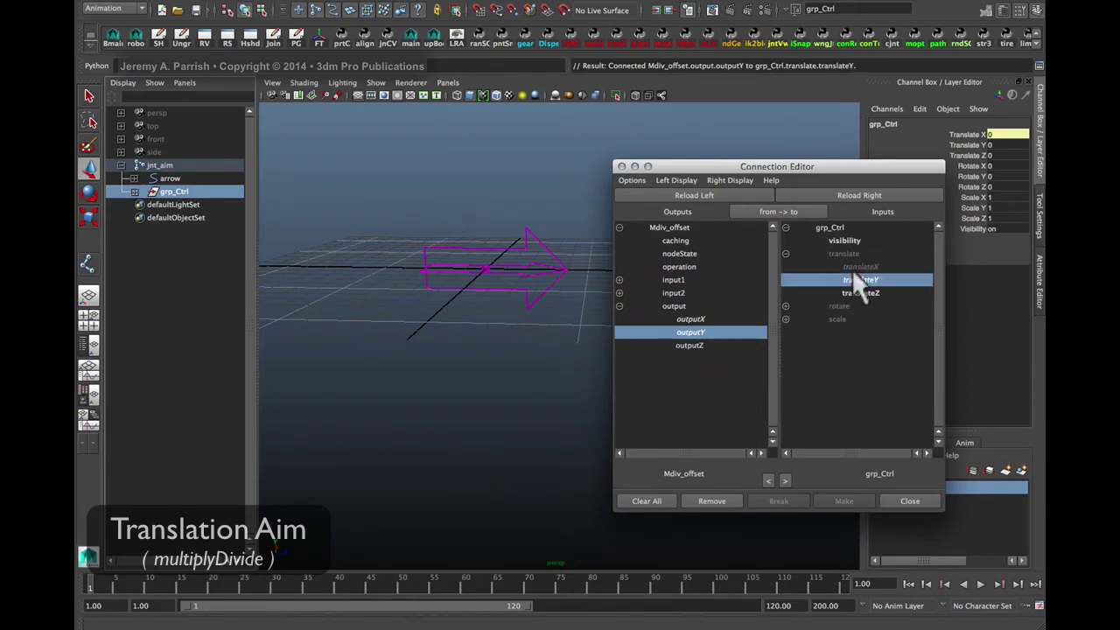
pyautogui.click(909, 501)
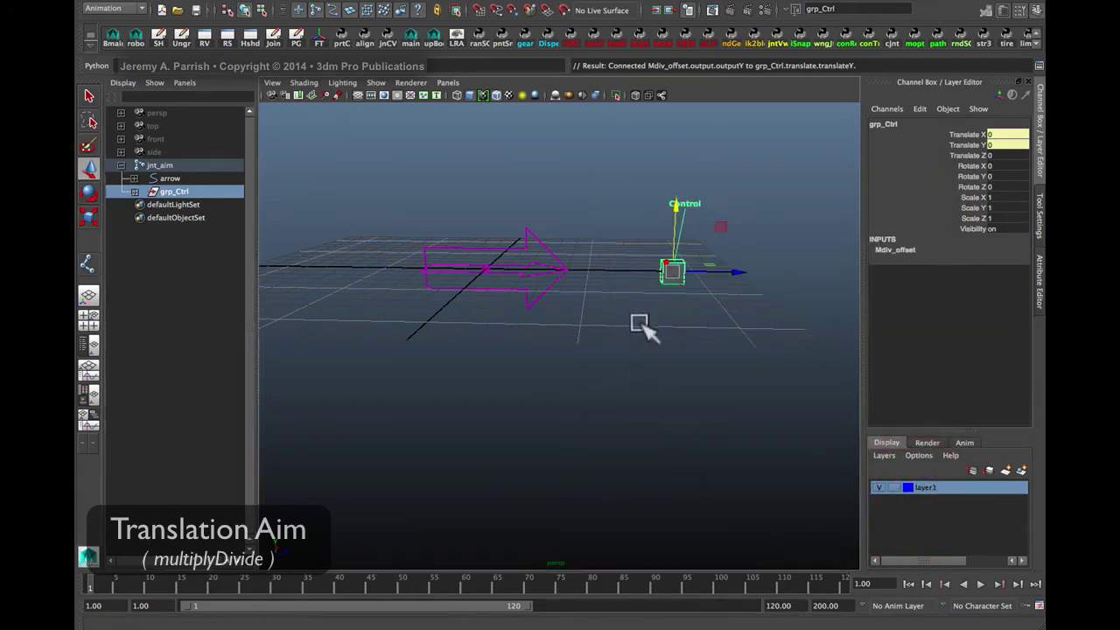
# - Return to the full perspective view and raise Ctrl to about 3.186 in Y to test the aim
pyautogui.keyDown('alt'); pyautogui.moveTo(645, 327); pyautogui.dragTo(630, 388, button='middle'); pyautogui.keyUp('alt')
pyautogui.press('space')
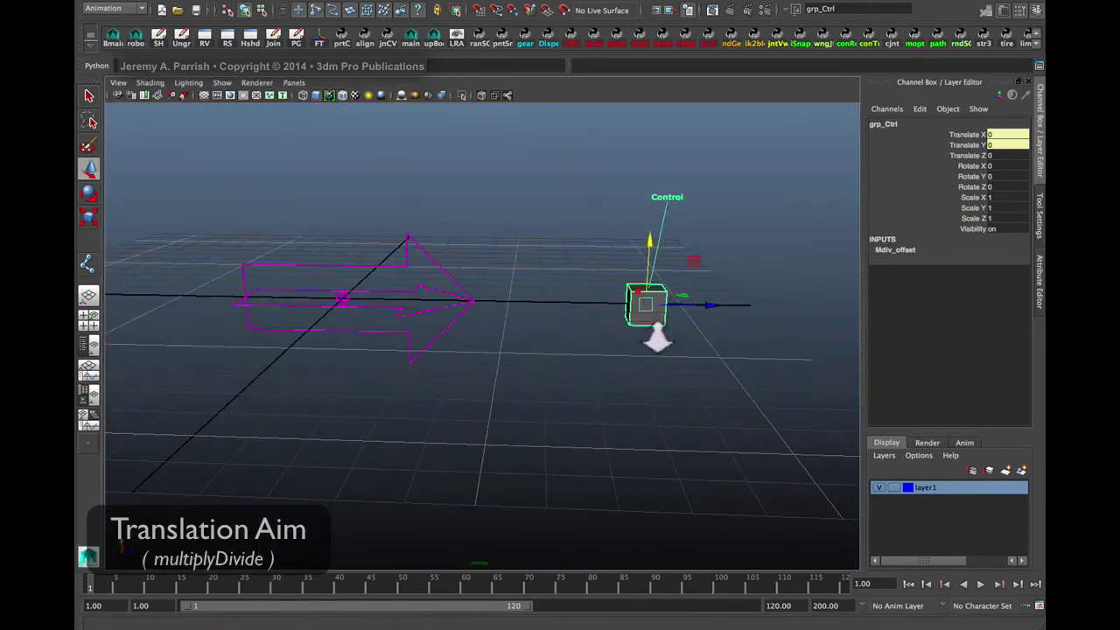
pyautogui.keyDown('alt'); pyautogui.moveTo(650, 337); pyautogui.dragTo(685, 374, button='right'); pyautogui.keyUp('alt')
pyautogui.keyDown('alt'); pyautogui.moveTo(685, 374); pyautogui.dragTo(680, 367); pyautogui.keyUp('alt')
pyautogui.click(688, 360)
pyautogui.click(687, 350)
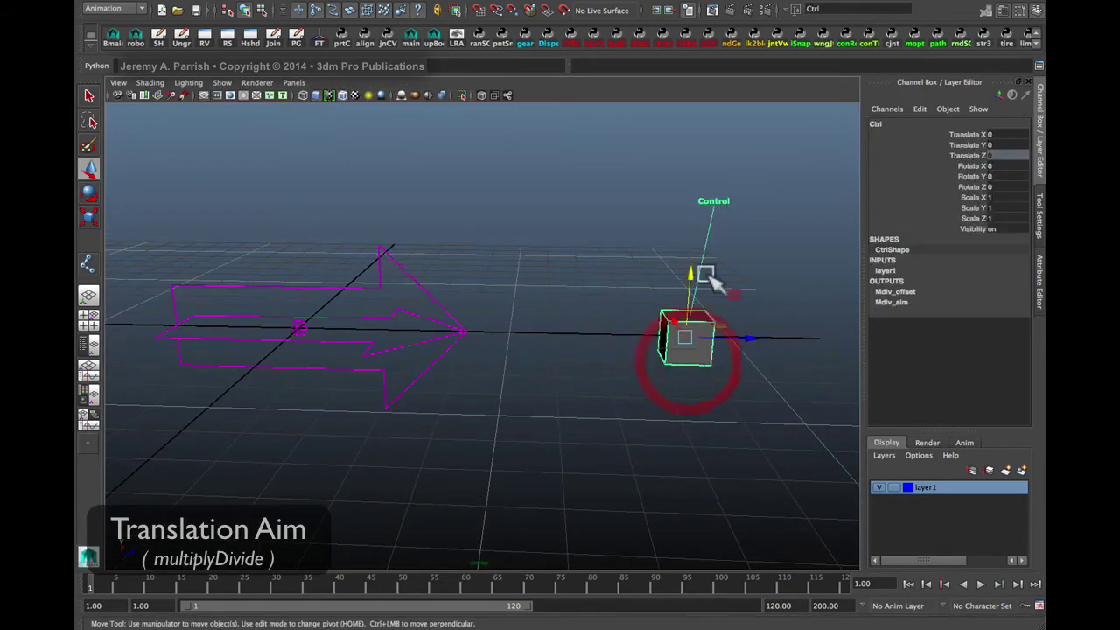
pyautogui.moveTo(688, 260); pyautogui.dragTo(683, 197)
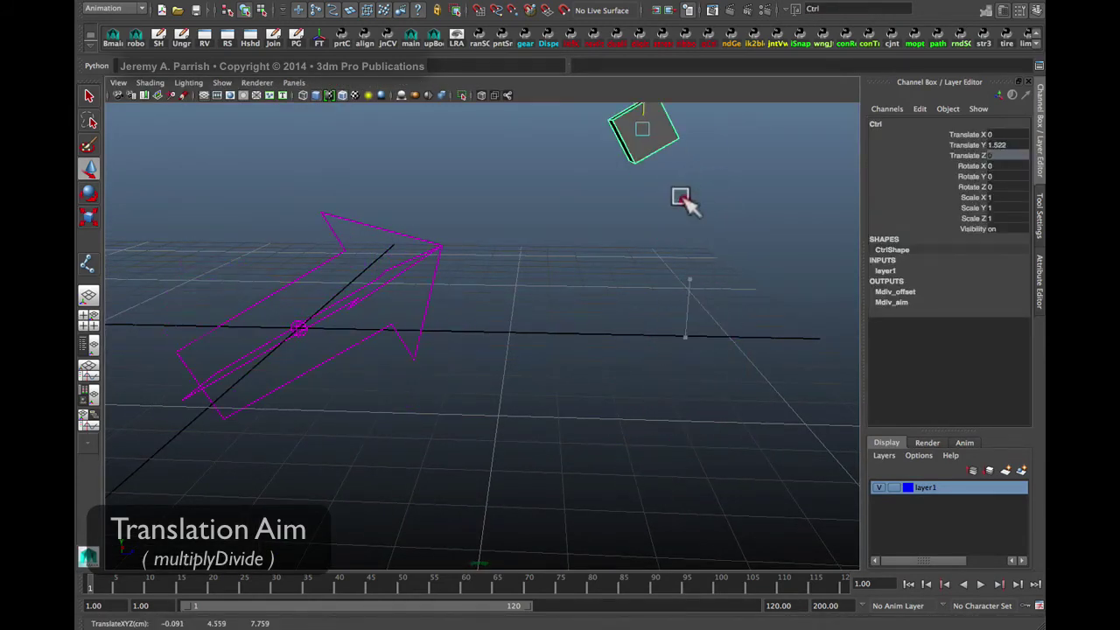
pyautogui.keyDown('alt'); pyautogui.moveTo(682, 198); pyautogui.dragTo(613, 218, button='right'); pyautogui.keyUp('alt')
pyautogui.keyDown('alt'); pyautogui.moveTo(612, 219); pyautogui.dragTo(635, 280); pyautogui.keyUp('alt')
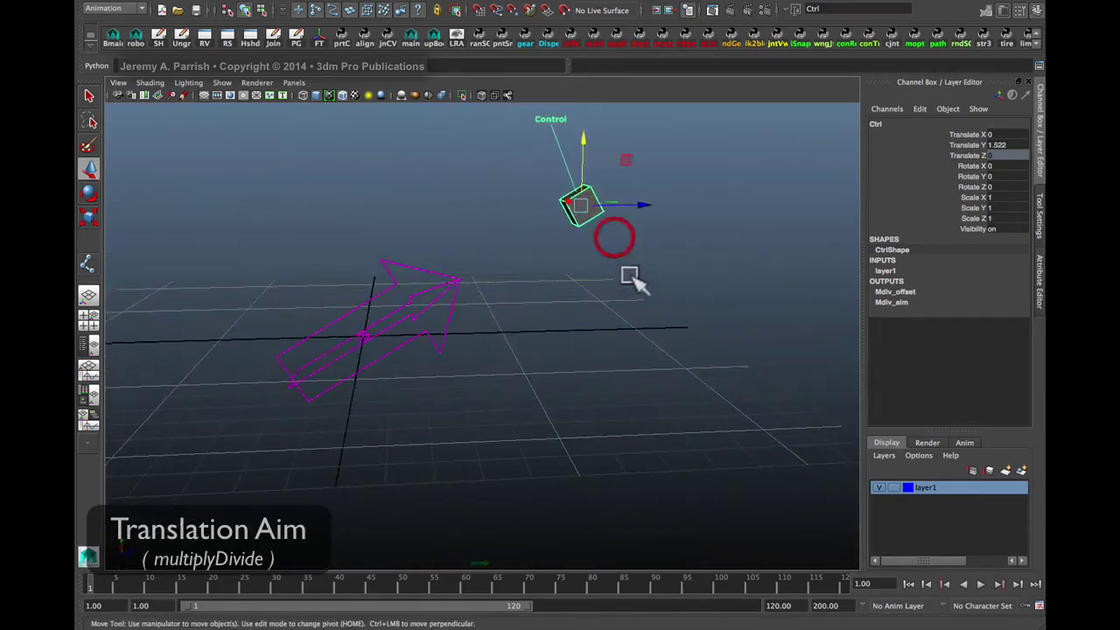
pyautogui.moveTo(636, 281); pyautogui.dragTo(590, 215, button='middle')
pyautogui.keyDown('alt'); pyautogui.moveTo(693, 200); pyautogui.dragTo(376, 237); pyautogui.keyUp('alt')
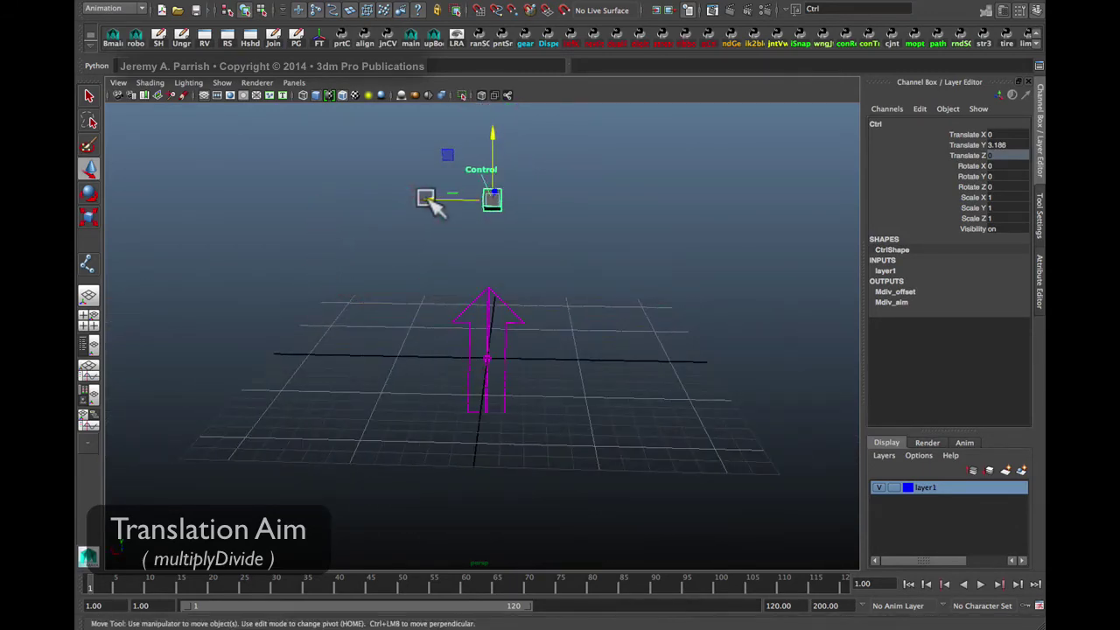
# - Move Ctrl around the arrow to about 17.847 in X and 1.793 in Y to test the aim from several angles
pyautogui.moveTo(430, 201); pyautogui.dragTo(324, 226, button='middle')
pyautogui.keyDown('alt'); pyautogui.moveTo(323, 226); pyautogui.dragTo(376, 312); pyautogui.keyUp('alt')
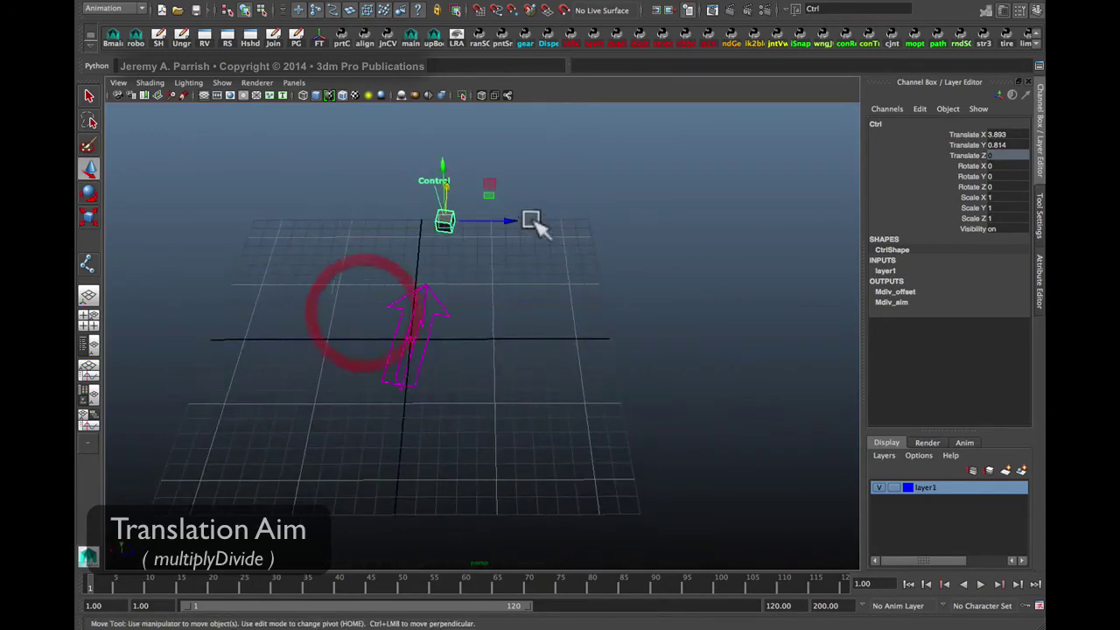
pyautogui.moveTo(532, 222); pyautogui.dragTo(413, 225, button='middle')
pyautogui.keyDown('alt'); pyautogui.moveTo(412, 225); pyautogui.dragTo(495, 350); pyautogui.keyUp('alt')
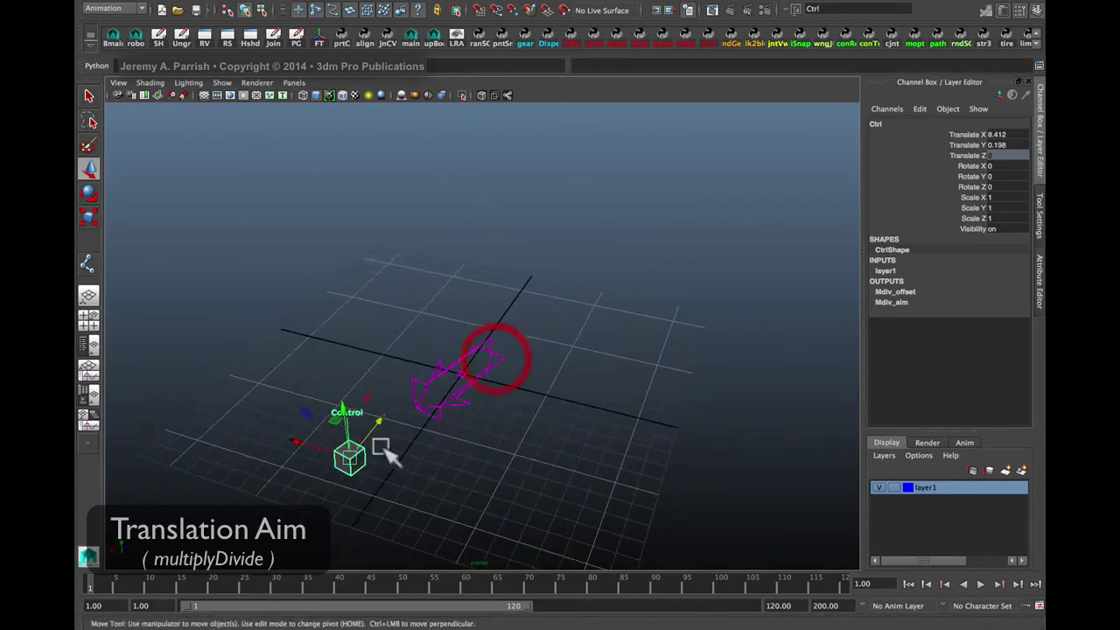
pyautogui.moveTo(308, 446); pyautogui.dragTo(543, 395, button='middle')
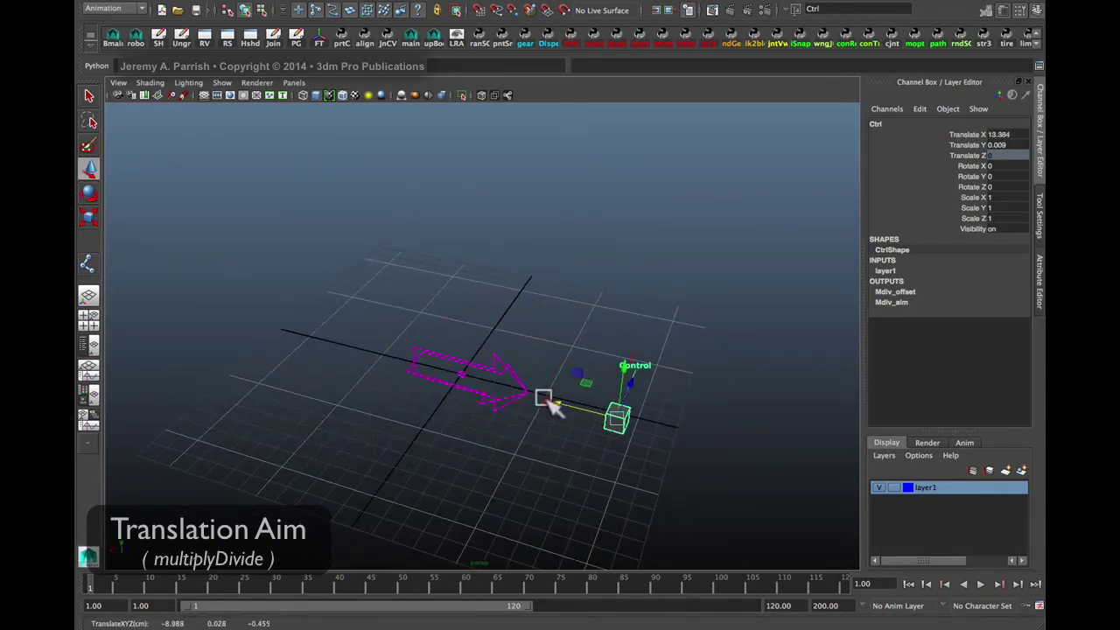
pyautogui.keyDown('alt'); pyautogui.moveTo(543, 395); pyautogui.dragTo(550, 324); pyautogui.keyUp('alt')
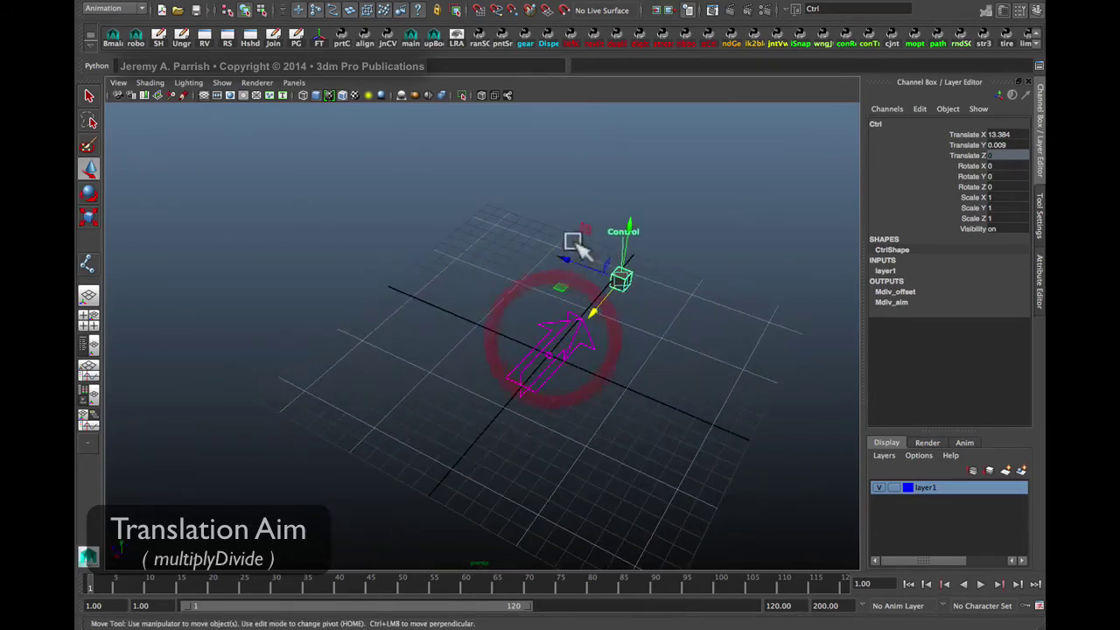
pyautogui.moveTo(575, 264); pyautogui.dragTo(418, 195)
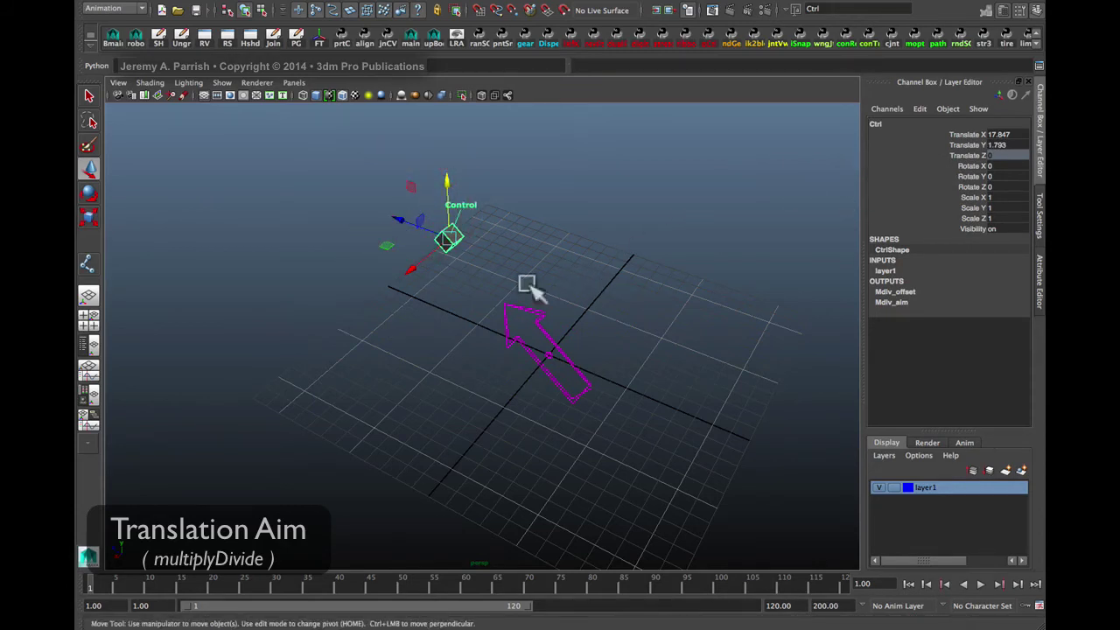
# - Reset Ctrl's Translate X and Translate Y to 0
pyautogui.click(954, 155)
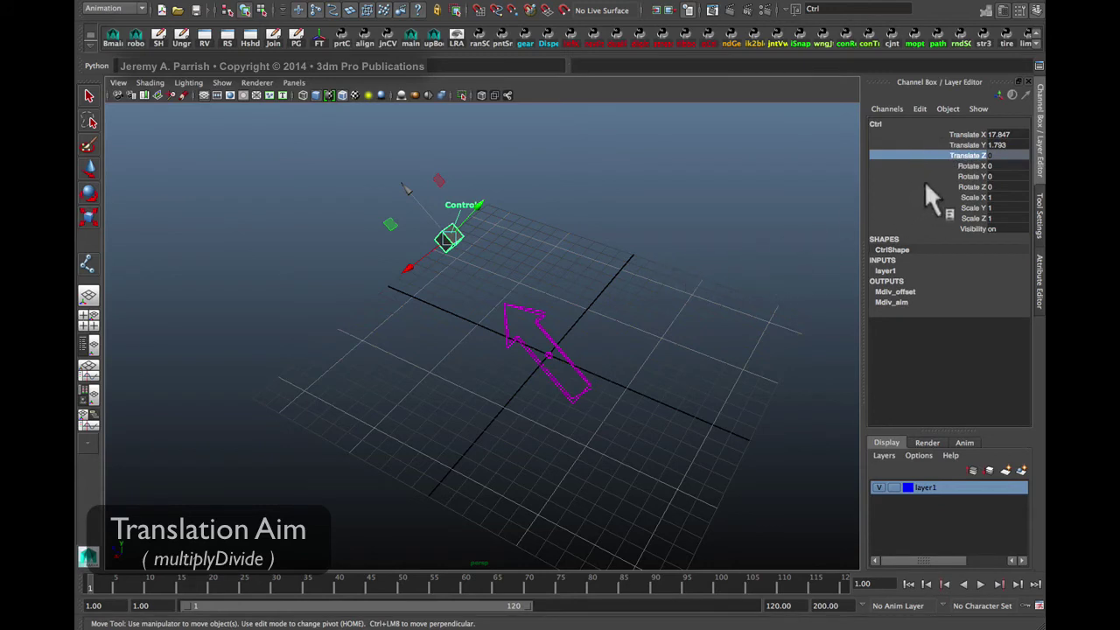
pyautogui.moveTo(1002, 135); pyautogui.dragTo(1013, 150)
pyautogui.write('0')
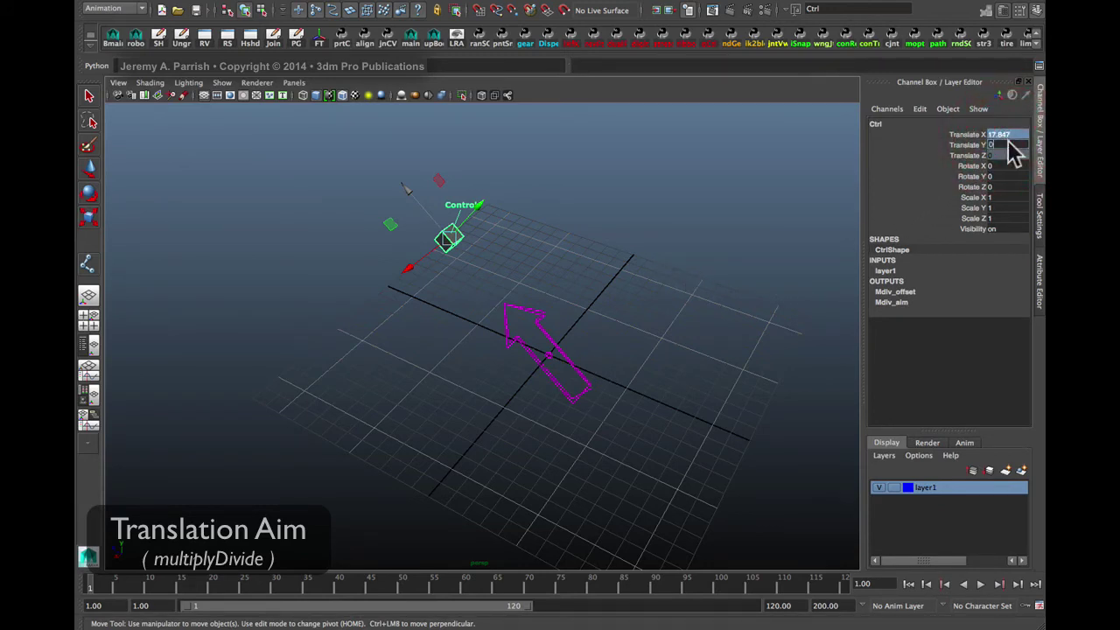
pyautogui.press('Return')
pyautogui.keyDown('alt'); pyautogui.moveTo(598, 297); pyautogui.dragTo(608, 300); pyautogui.keyUp('alt')
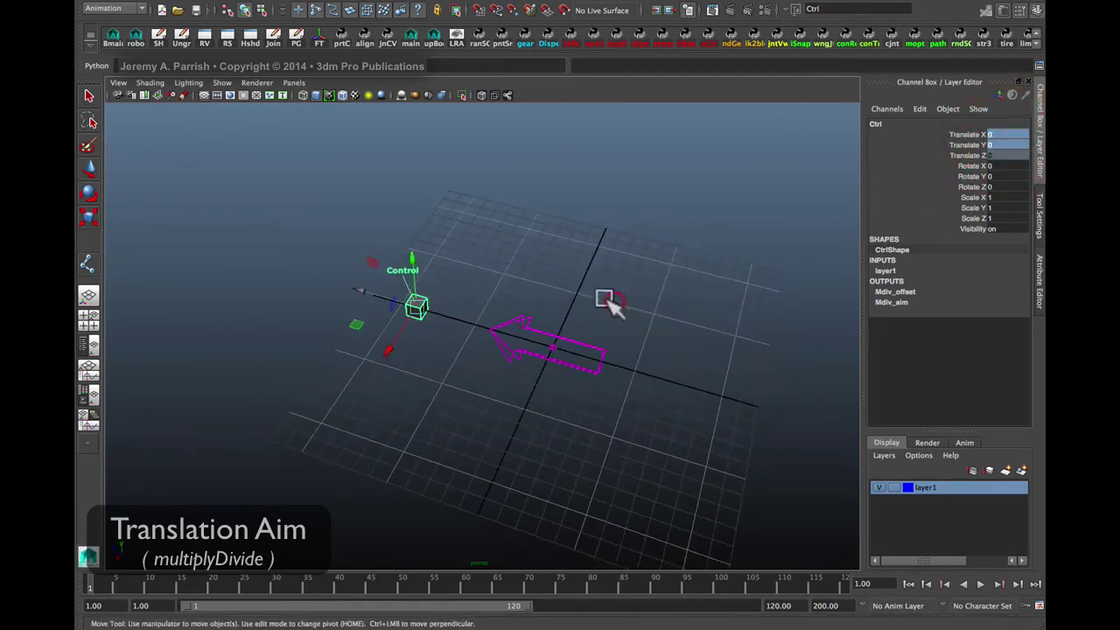
# - Unlock Ctrl's Translate Z and slide Ctrl back through the arrow to about -10.547 in Z
pyautogui.click(959, 155)
pyautogui.rightClick(958, 155)
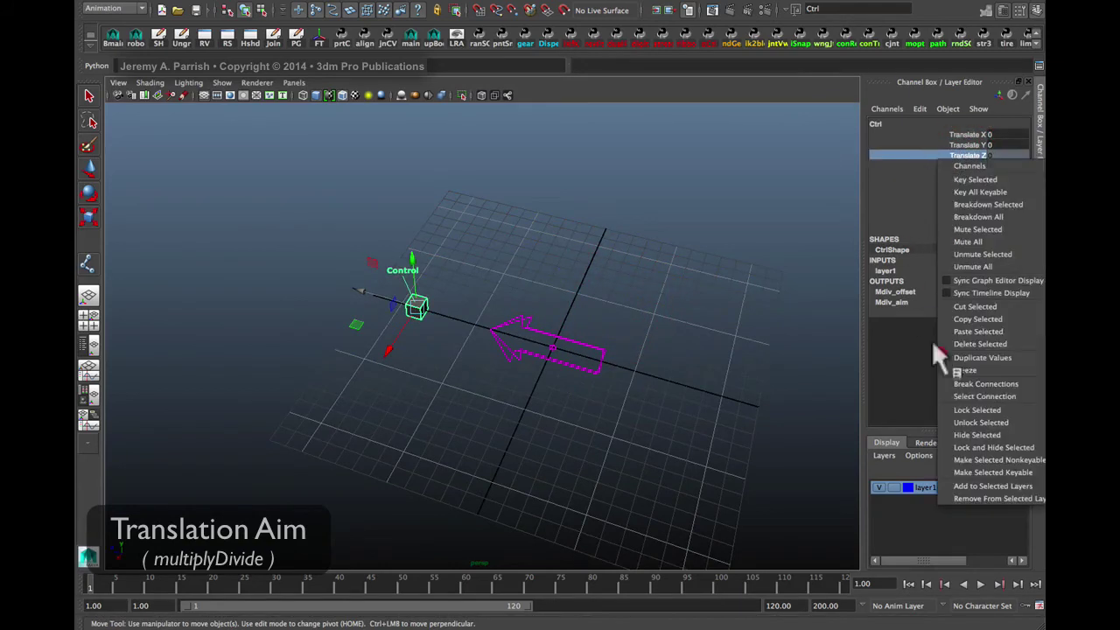
pyautogui.click(981, 423)
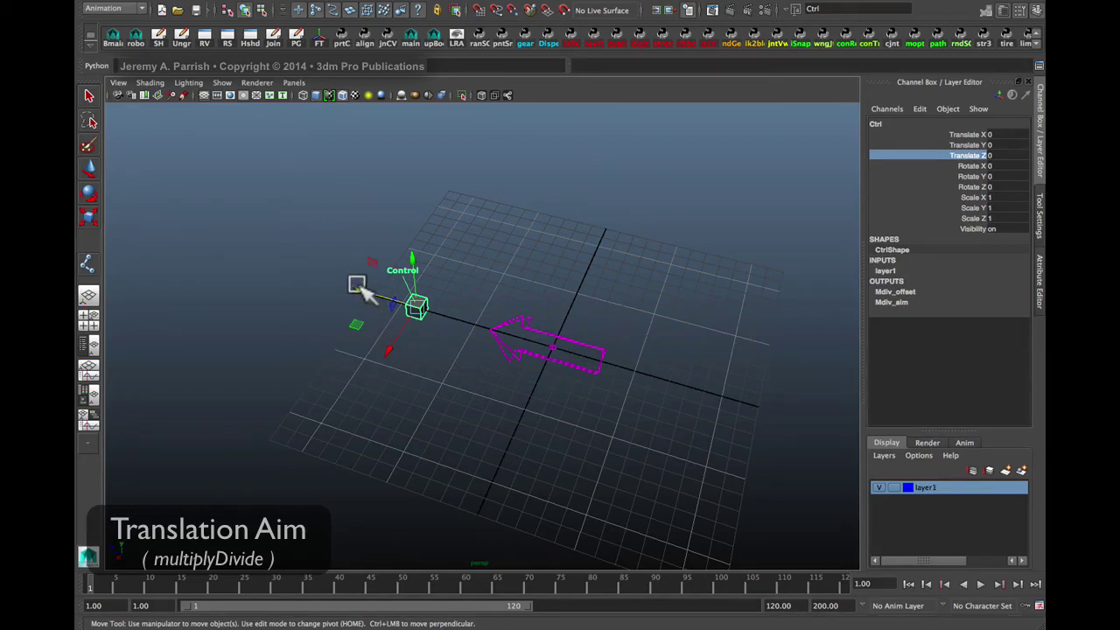
pyautogui.moveTo(358, 285); pyautogui.dragTo(358, 285)
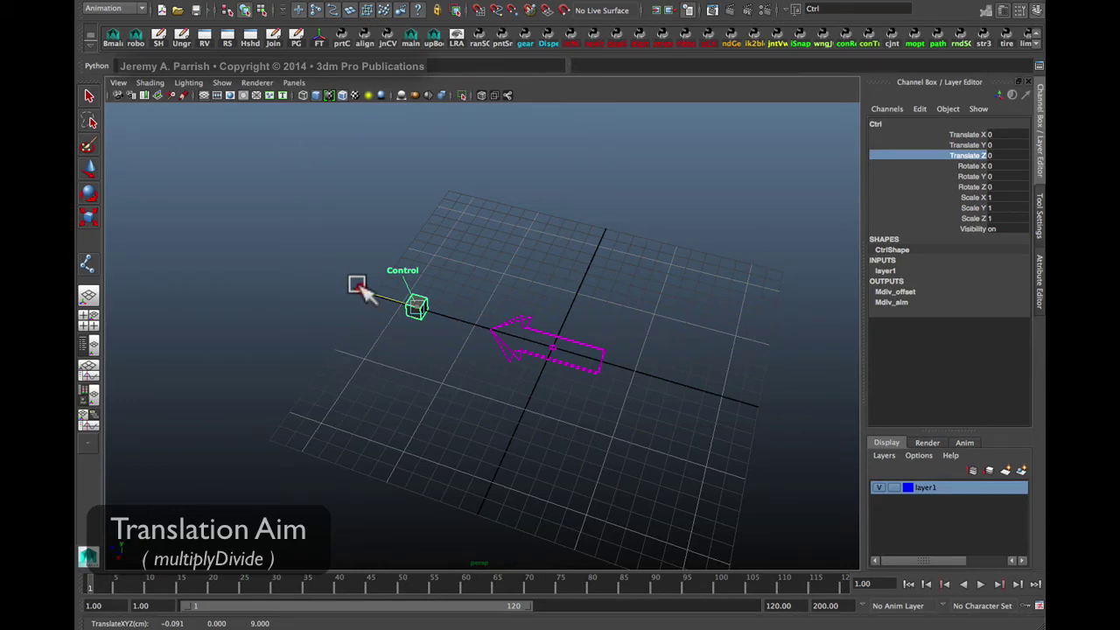
pyautogui.moveTo(357, 284); pyautogui.dragTo(510, 338)
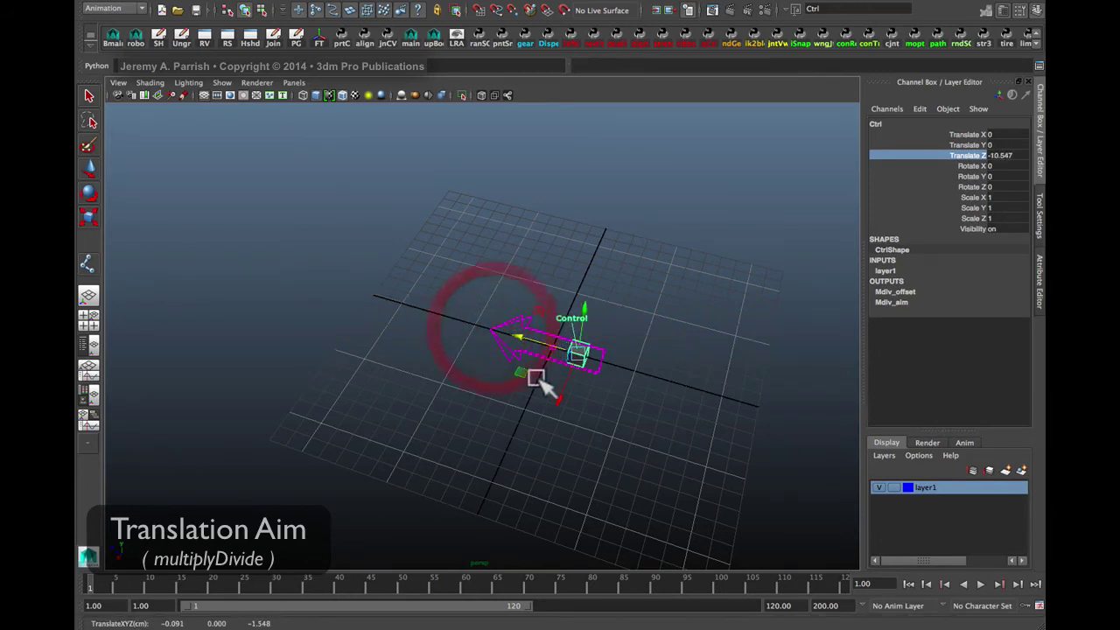
# - Select jnt_aim and the arrow curve in turn to check how easily each can be picked with Ctrl overlapping them
pyautogui.click(532, 293)
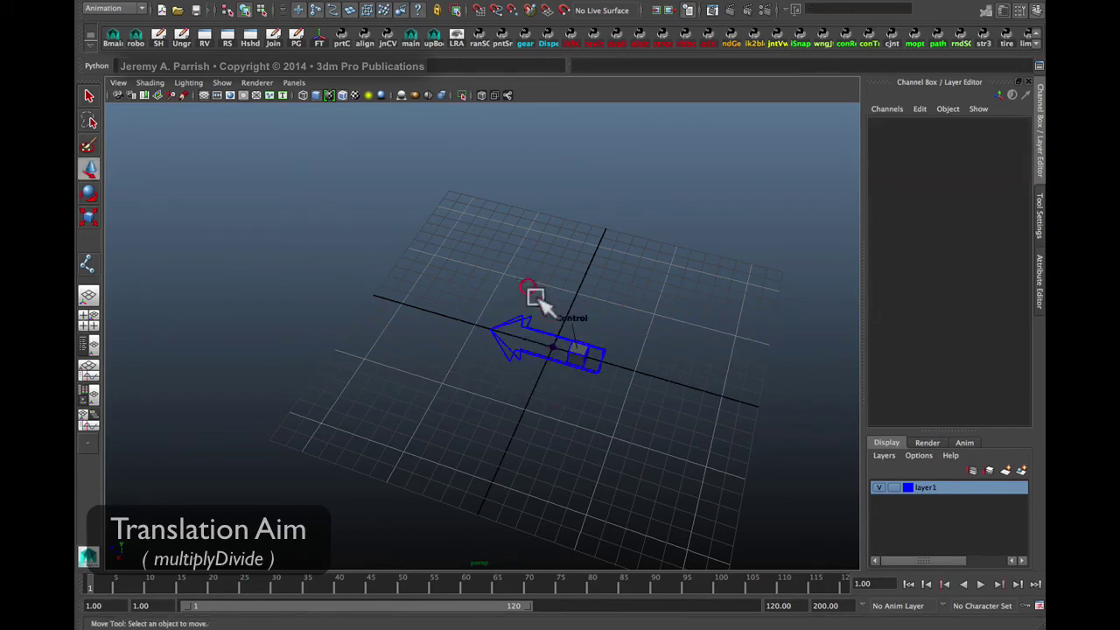
pyautogui.click(562, 343)
pyautogui.click(632, 349)
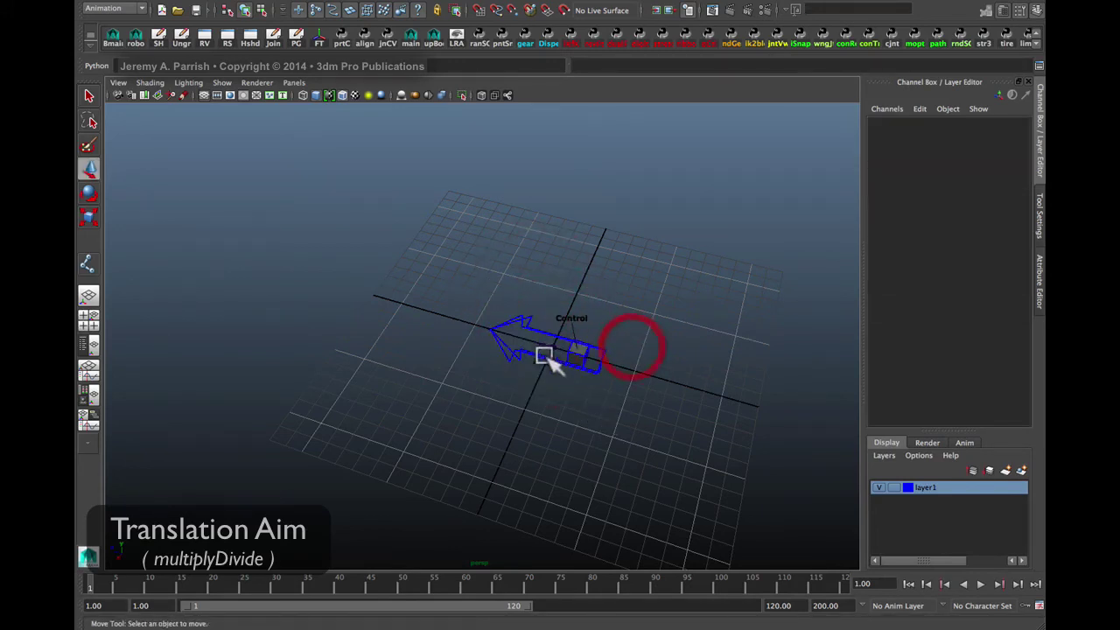
pyautogui.click(550, 344)
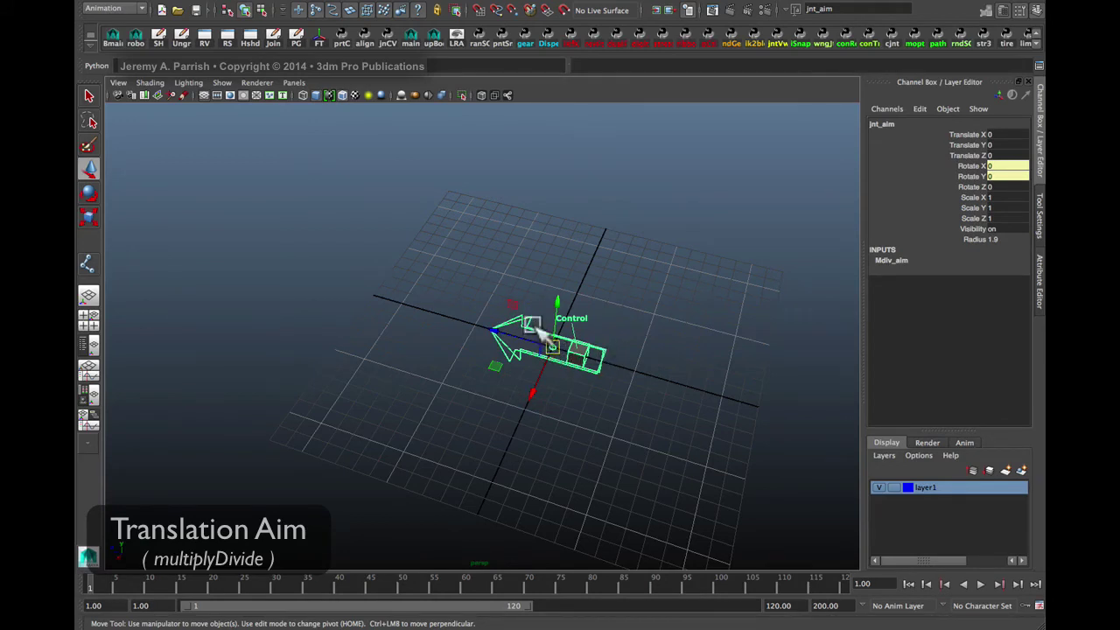
pyautogui.click(540, 335)
pyautogui.click(637, 331)
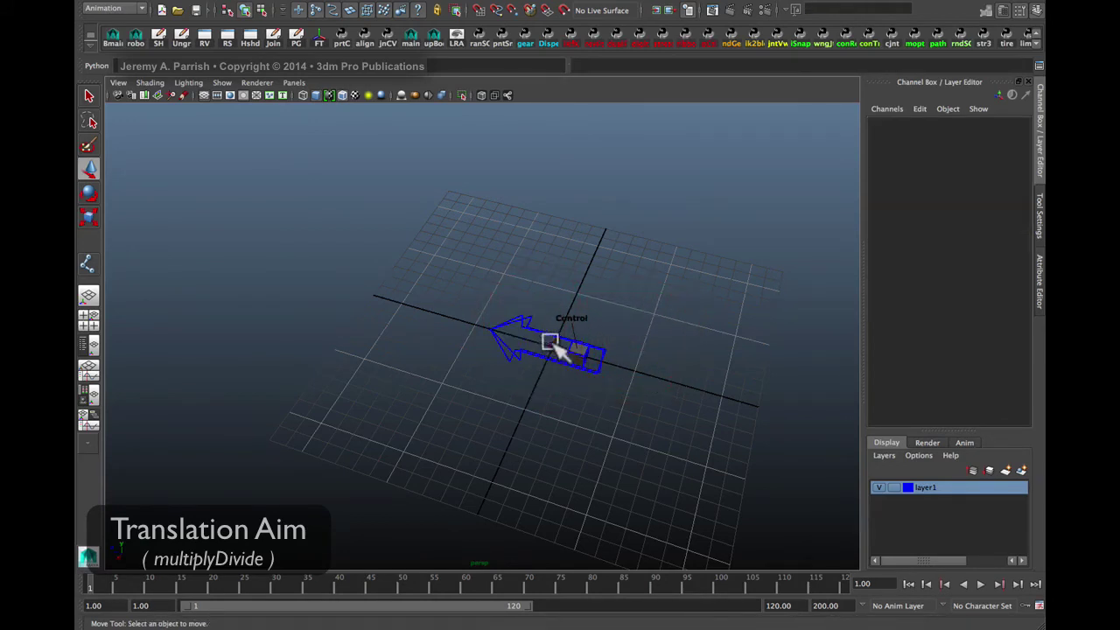
pyautogui.click(550, 343)
pyautogui.click(597, 382)
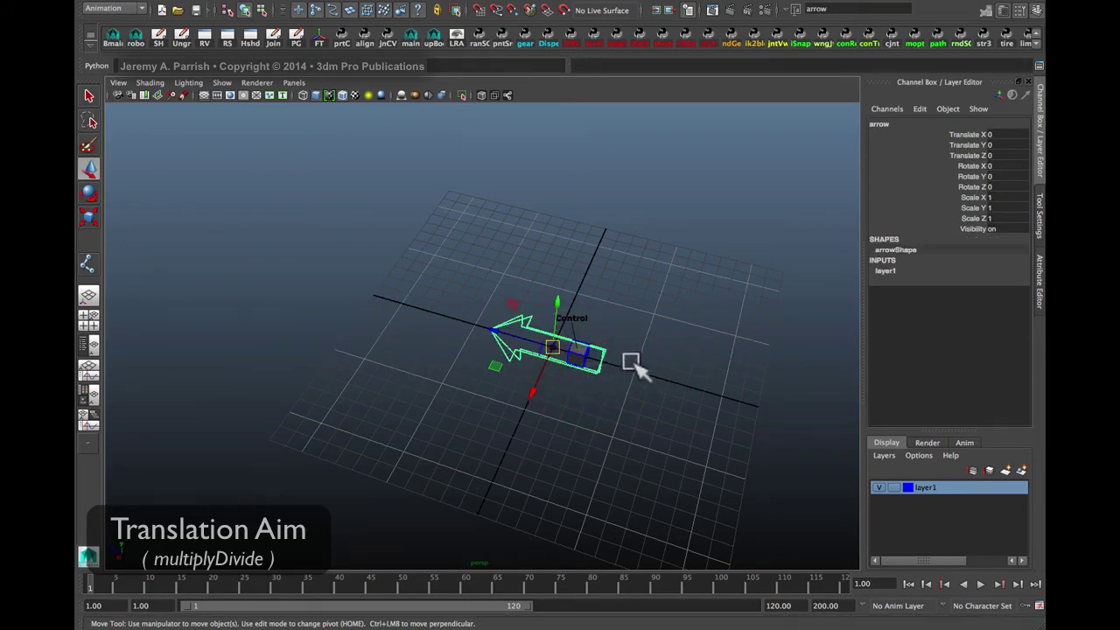
# - Set Ctrl's Translate Z to 0 and lock that channel again
pyautogui.click(578, 354)
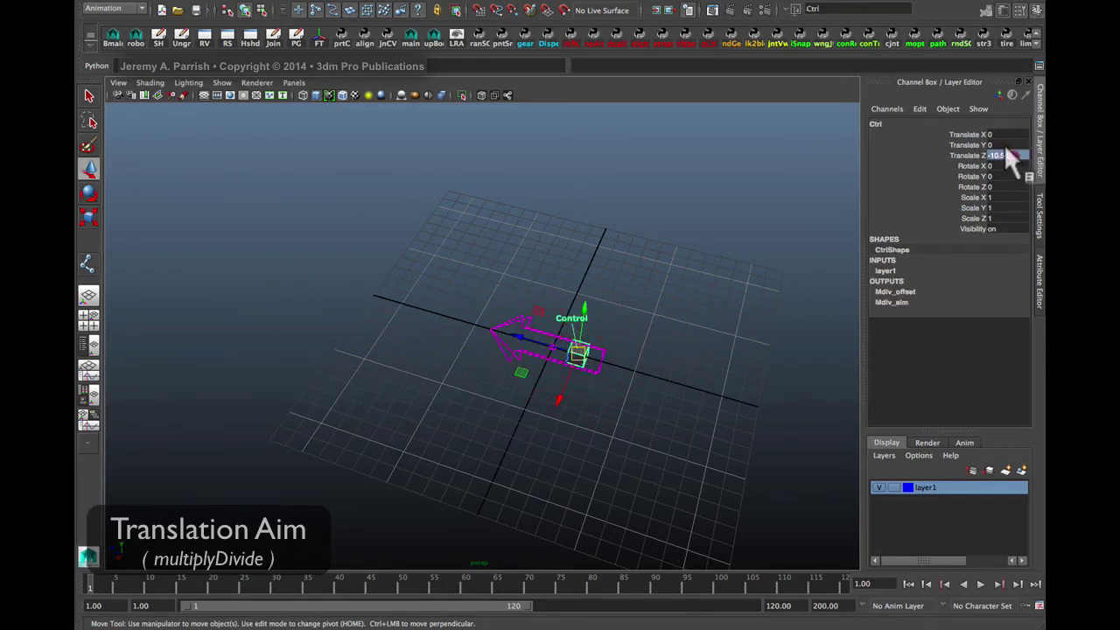
pyautogui.click(1008, 155)
pyautogui.click(967, 155)
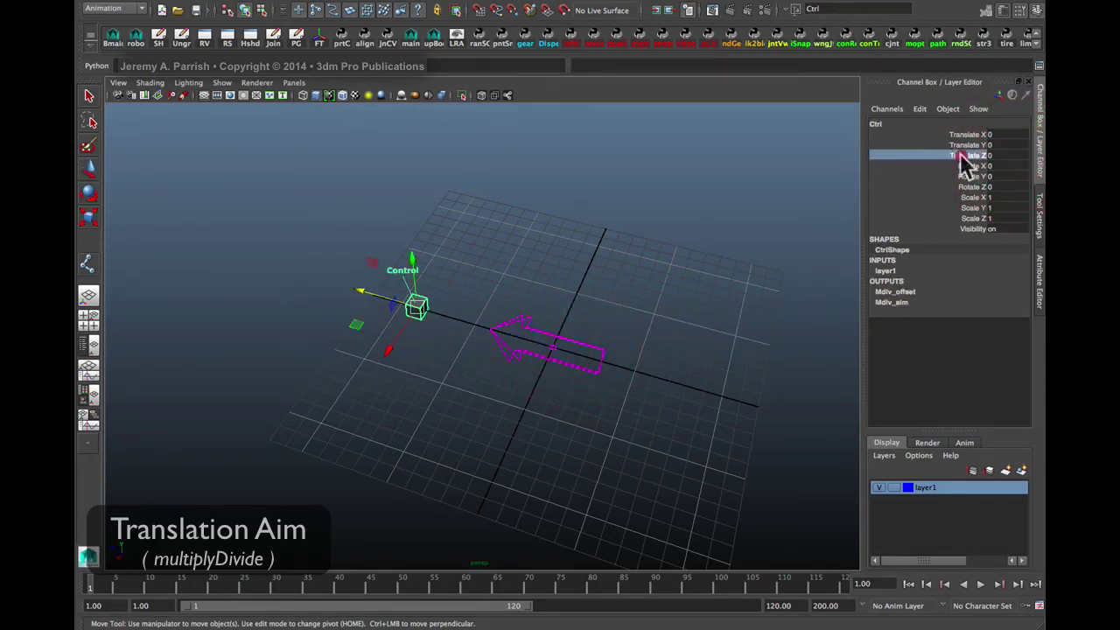
pyautogui.rightClick(954, 154)
pyautogui.click(998, 406)
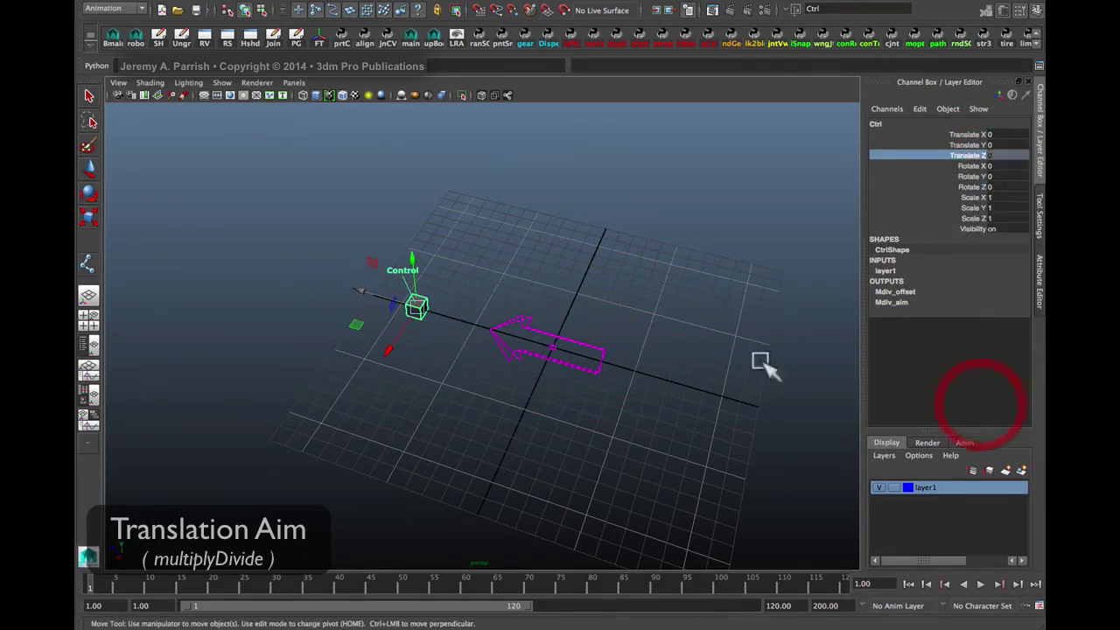
# - Move Ctrl to about -3.24 in X and -3.331 in Y, and set Mdiv_aim's Input 2X to -10 and Input 2Y to 10
pyautogui.moveTo(394, 337); pyautogui.dragTo(588, 273)
pyautogui.keyDown('alt'); pyautogui.moveTo(676, 302); pyautogui.dragTo(770, 292); pyautogui.keyUp('alt')
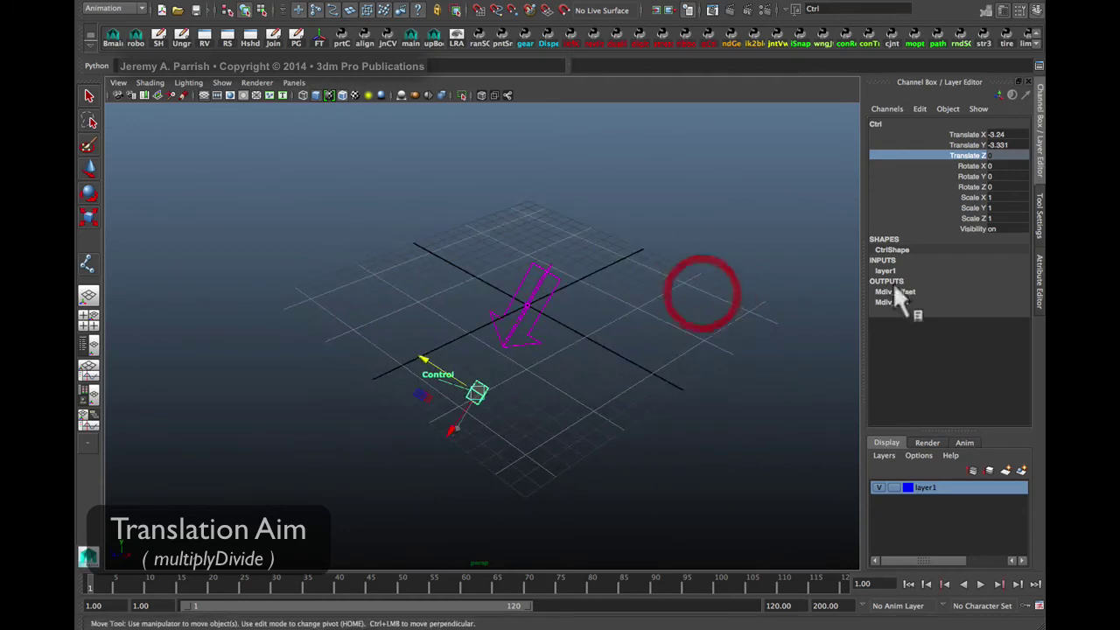
pyautogui.click(892, 299)
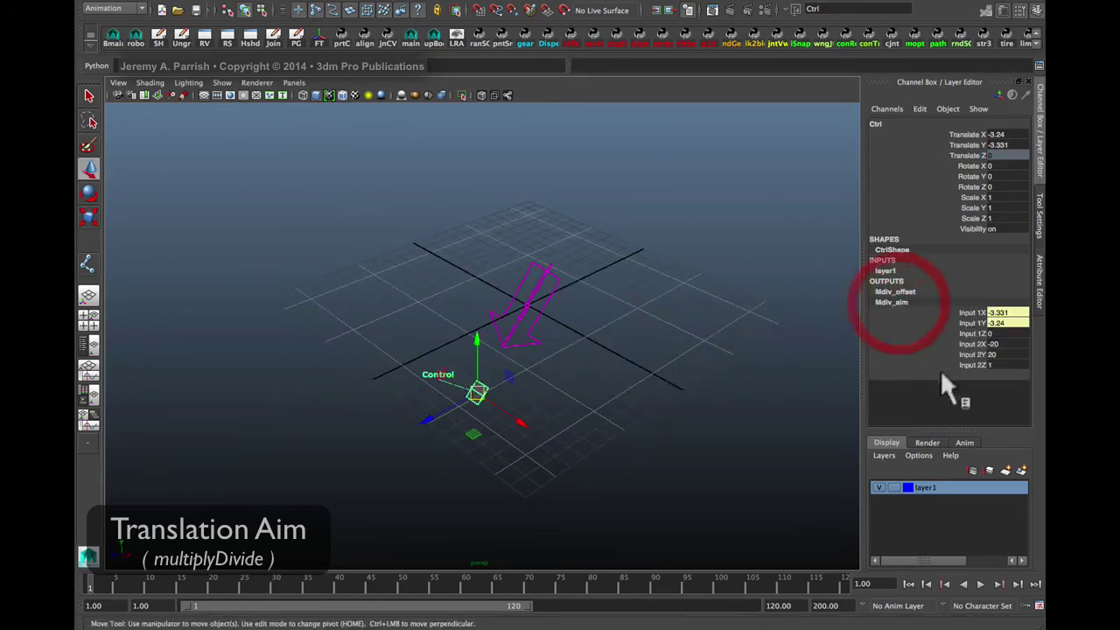
pyautogui.doubleClick(1003, 344)
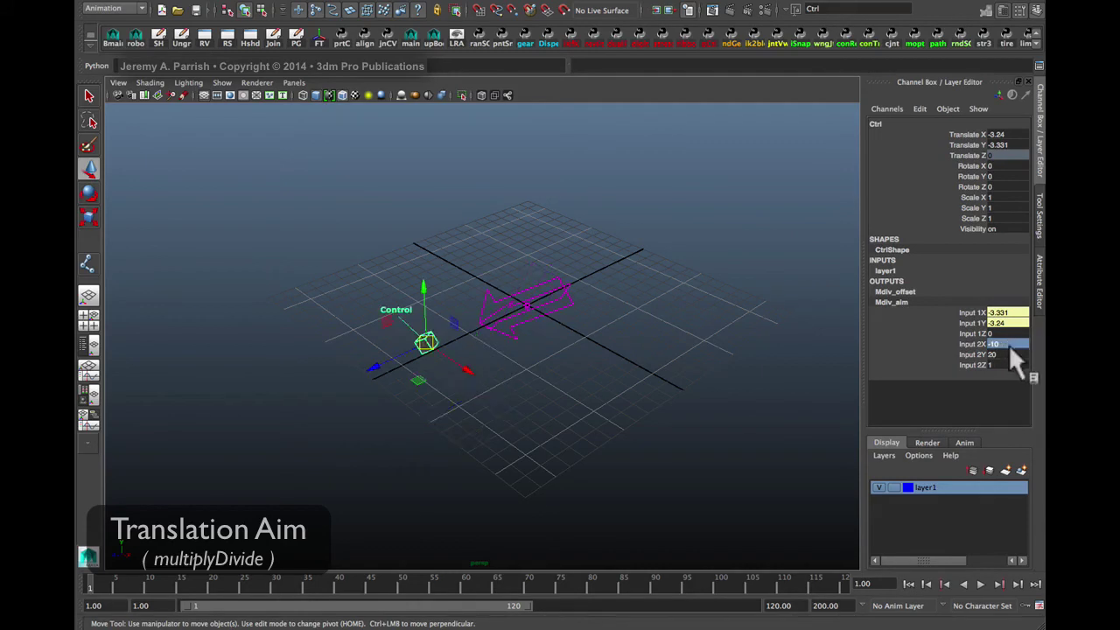
pyautogui.doubleClick(1020, 357)
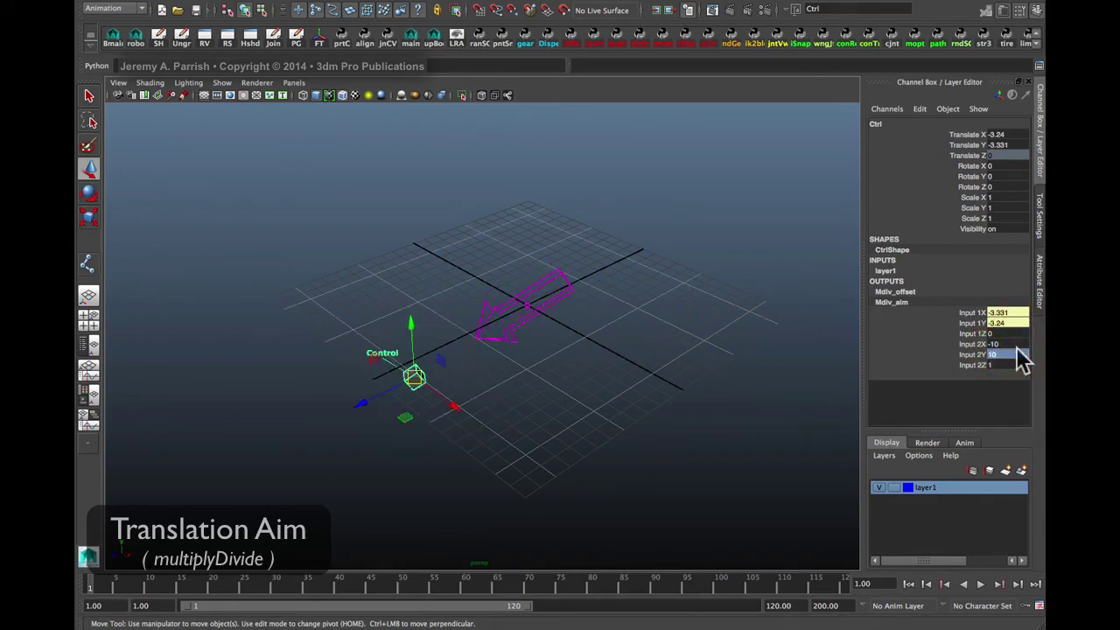
# - Move Ctrl around the arrow to about -5.429 in X and 1.753 in Y to test the reduced rotation multipliers
pyautogui.keyDown('alt'); pyautogui.moveTo(786, 402); pyautogui.dragTo(645, 400); pyautogui.keyUp('alt')
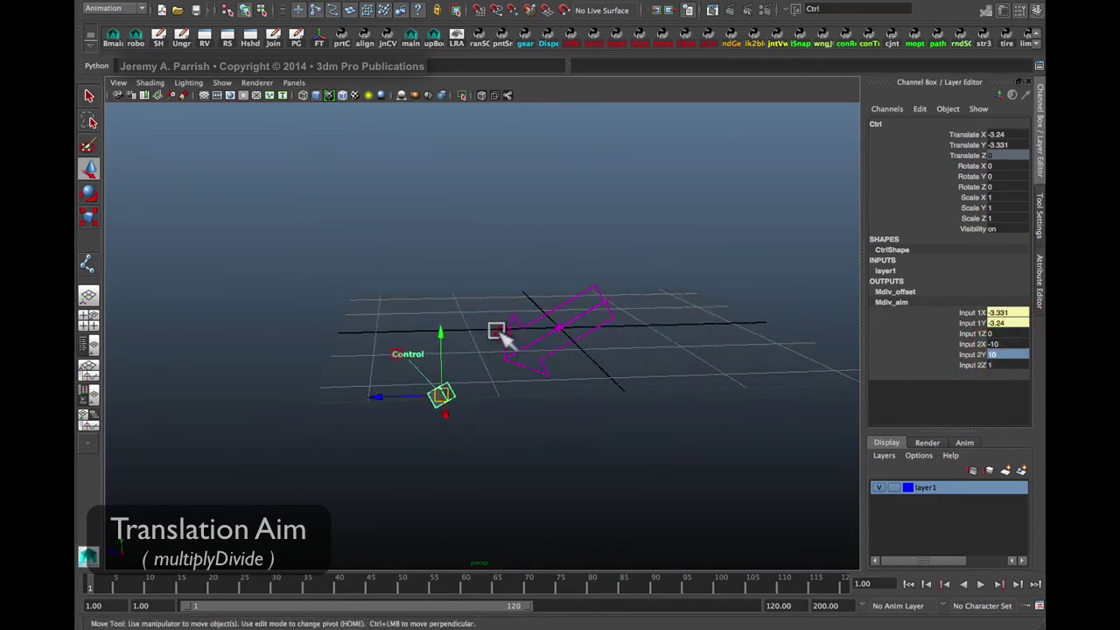
pyautogui.moveTo(432, 326); pyautogui.dragTo(451, 292)
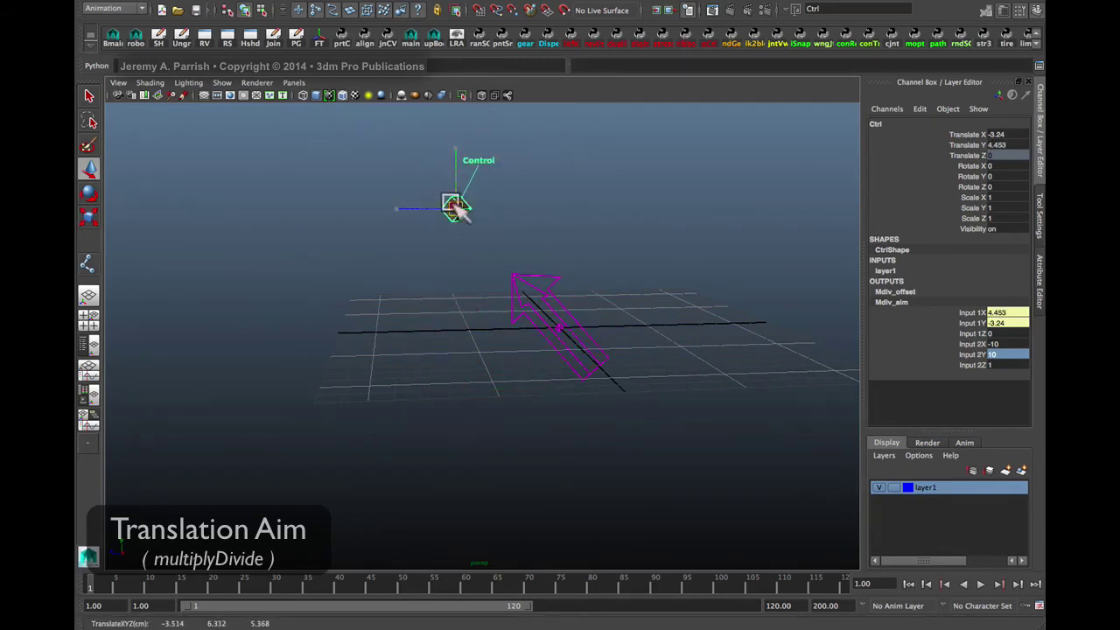
pyautogui.moveTo(419, 319); pyautogui.dragTo(502, 209)
pyautogui.moveTo(668, 247); pyautogui.dragTo(728, 319)
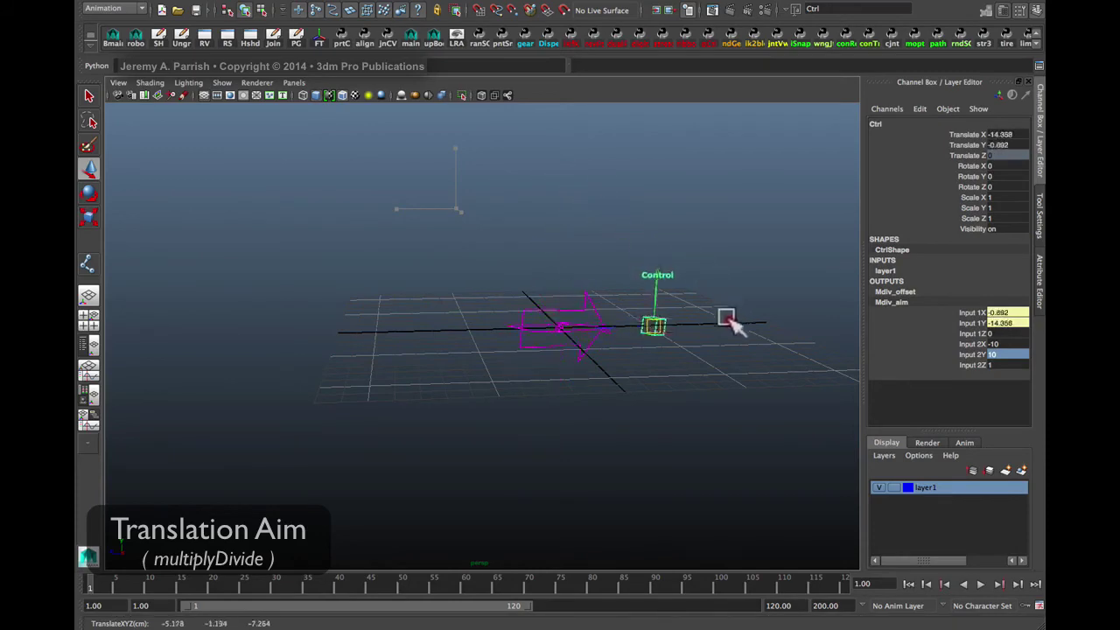
pyautogui.moveTo(607, 213); pyautogui.dragTo(450, 261)
pyautogui.moveTo(374, 223); pyautogui.dragTo(550, 354)
# - Move Ctrl up, down and around the arrow to about -12.067 in X and 0.419 in Y, checking the aim from several angles
pyautogui.keyDown('alt'); pyautogui.moveTo(624, 367); pyautogui.dragTo(596, 372); pyautogui.keyUp('alt')
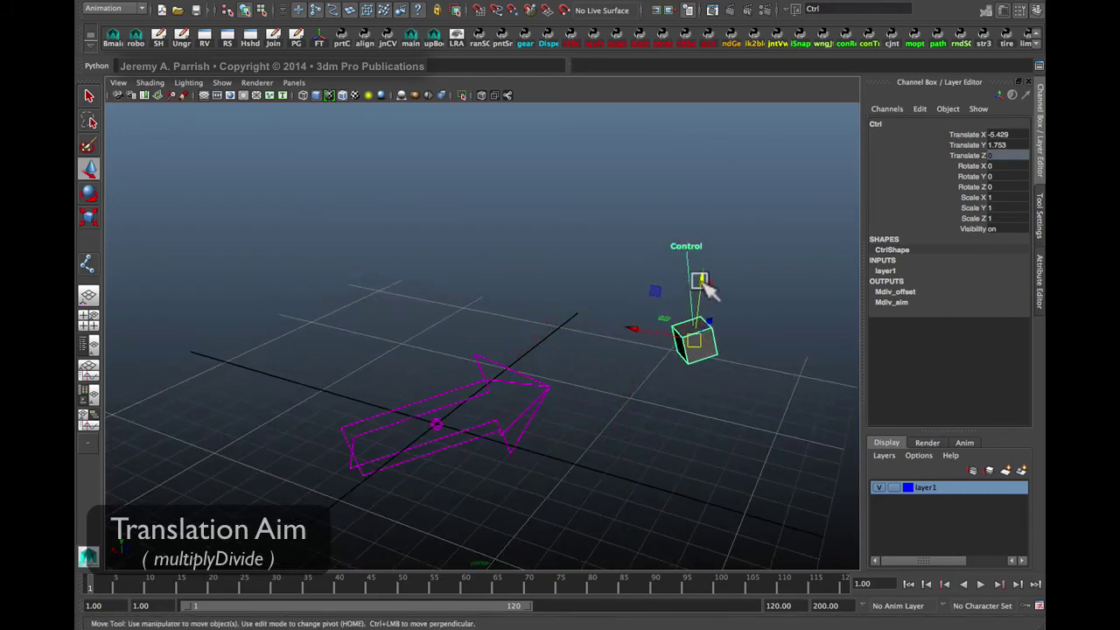
pyautogui.moveTo(703, 278); pyautogui.dragTo(692, 217)
pyautogui.keyDown('alt'); pyautogui.moveTo(711, 317); pyautogui.dragTo(613, 302); pyautogui.keyUp('alt')
pyautogui.moveTo(492, 273); pyautogui.dragTo(280, 395)
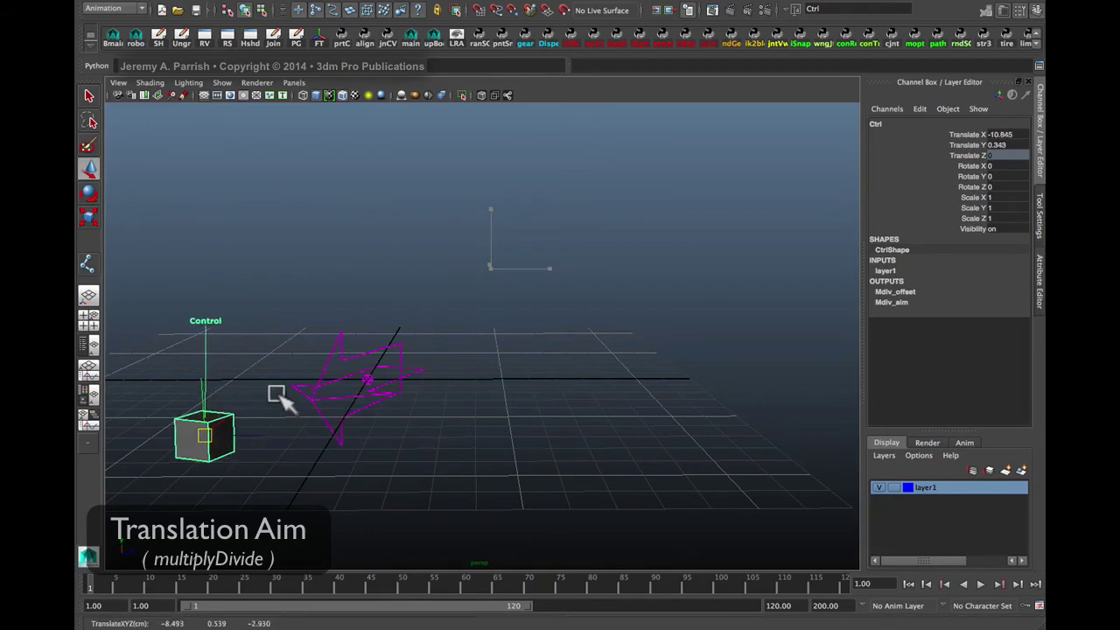
pyautogui.keyDown('alt'); pyautogui.moveTo(368, 386); pyautogui.dragTo(660, 327); pyautogui.keyUp('alt')
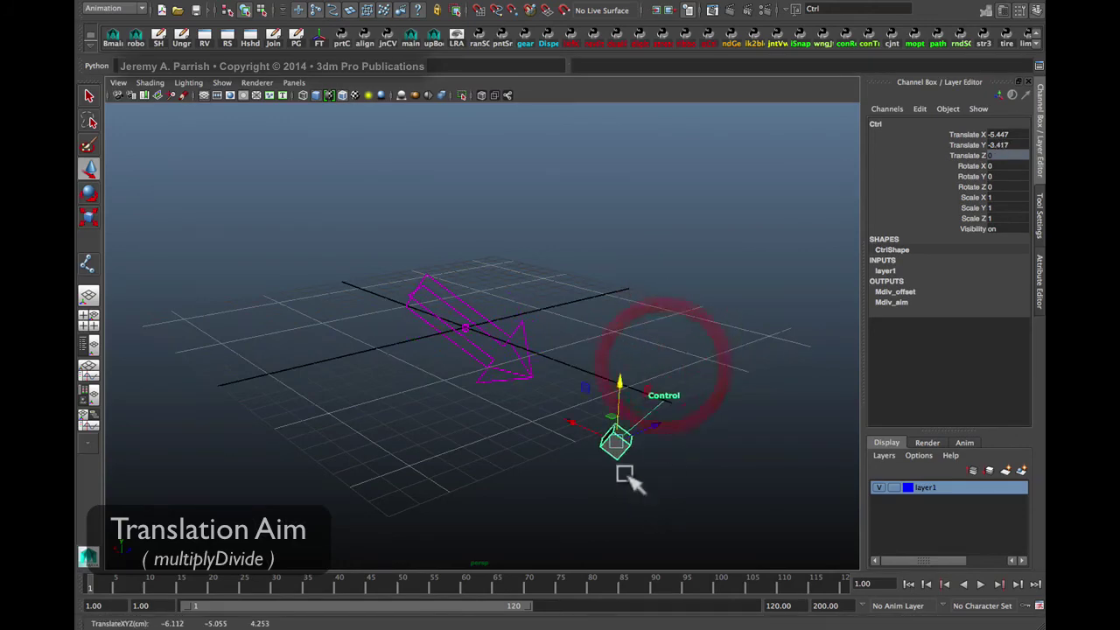
pyautogui.keyDown('alt'); pyautogui.moveTo(778, 282); pyautogui.dragTo(396, 368); pyautogui.keyUp('alt')
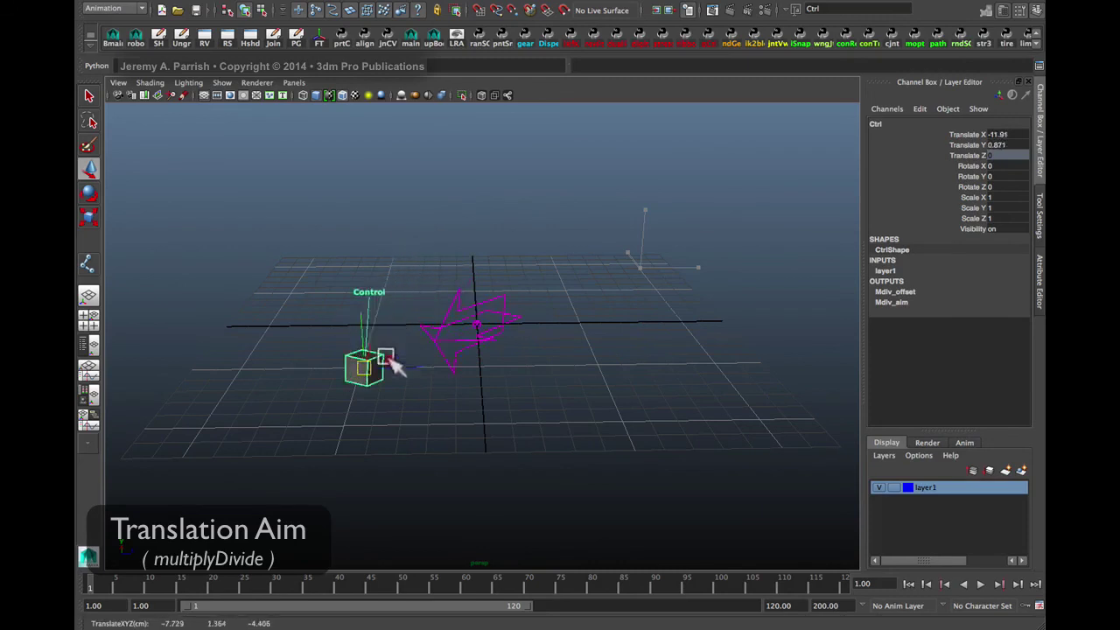
# - Raise jnt_aim to about 5.428 in Y to test that Ctrl follows the joint
pyautogui.click(480, 325)
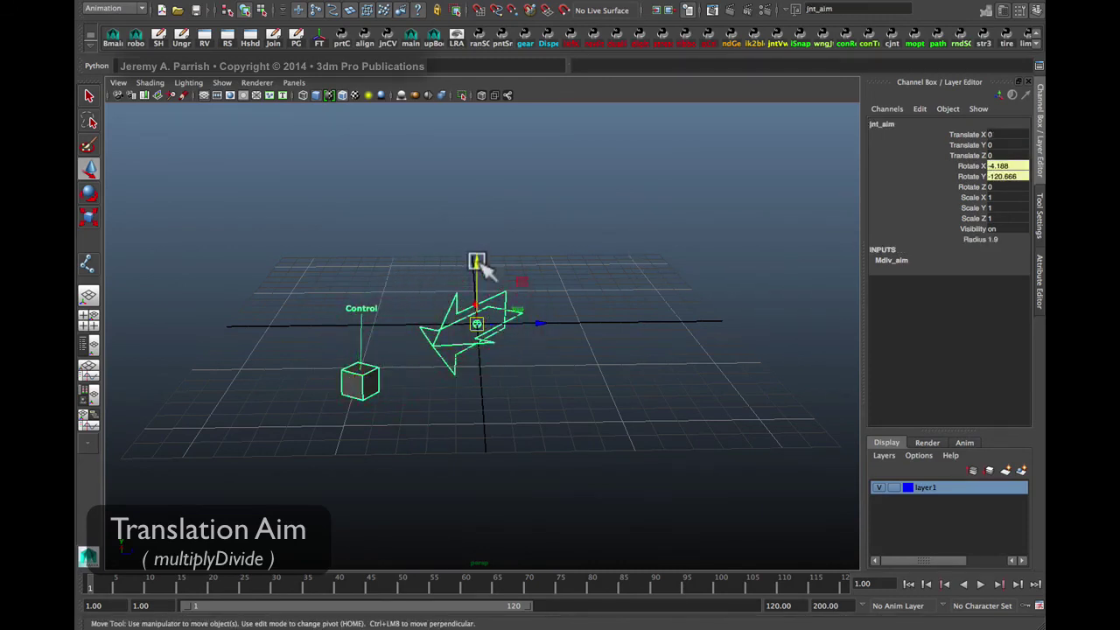
pyautogui.moveTo(473, 260); pyautogui.dragTo(481, 137)
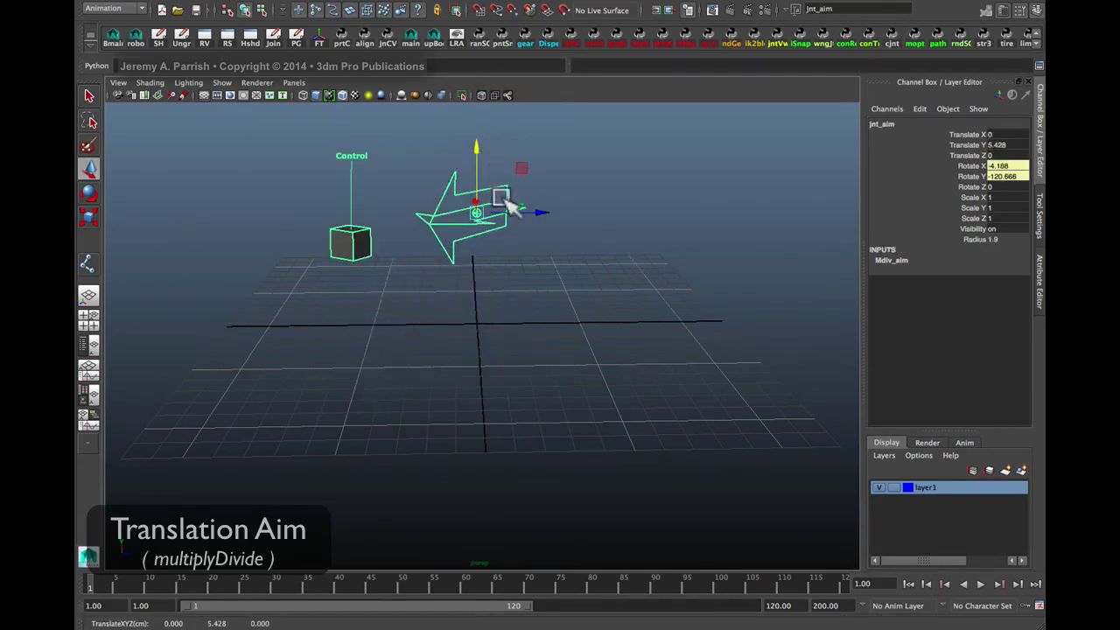
pyautogui.keyDown('alt'); pyautogui.moveTo(517, 203); pyautogui.dragTo(665, 200); pyautogui.keyUp('alt')
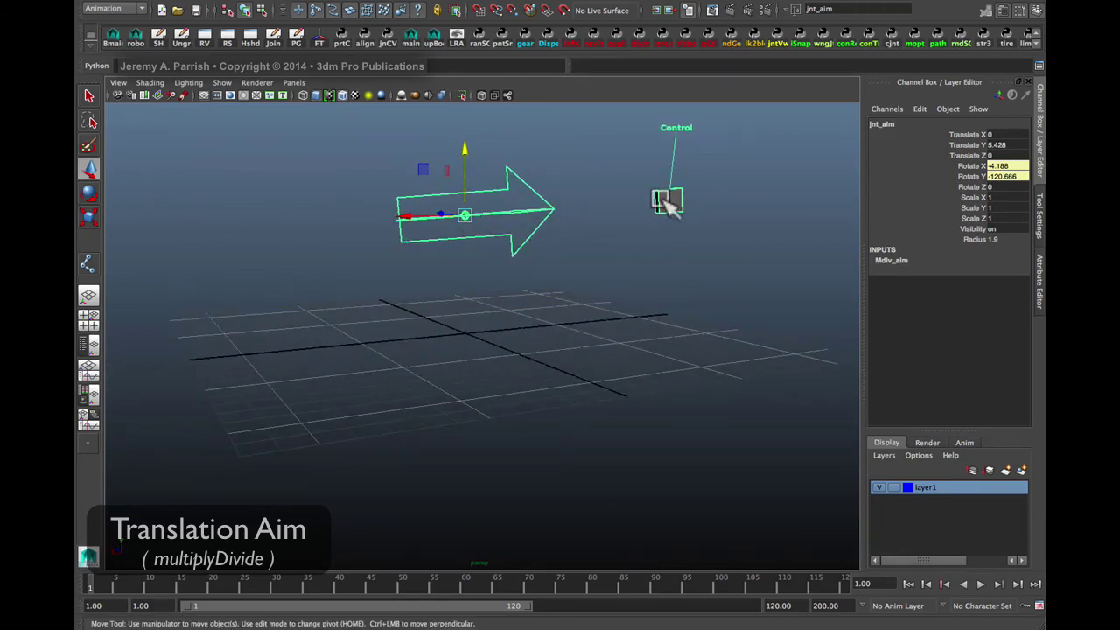
# - Lower Ctrl to about -4.052 in Y to test the aim at the joint's raised position
pyautogui.click(667, 201)
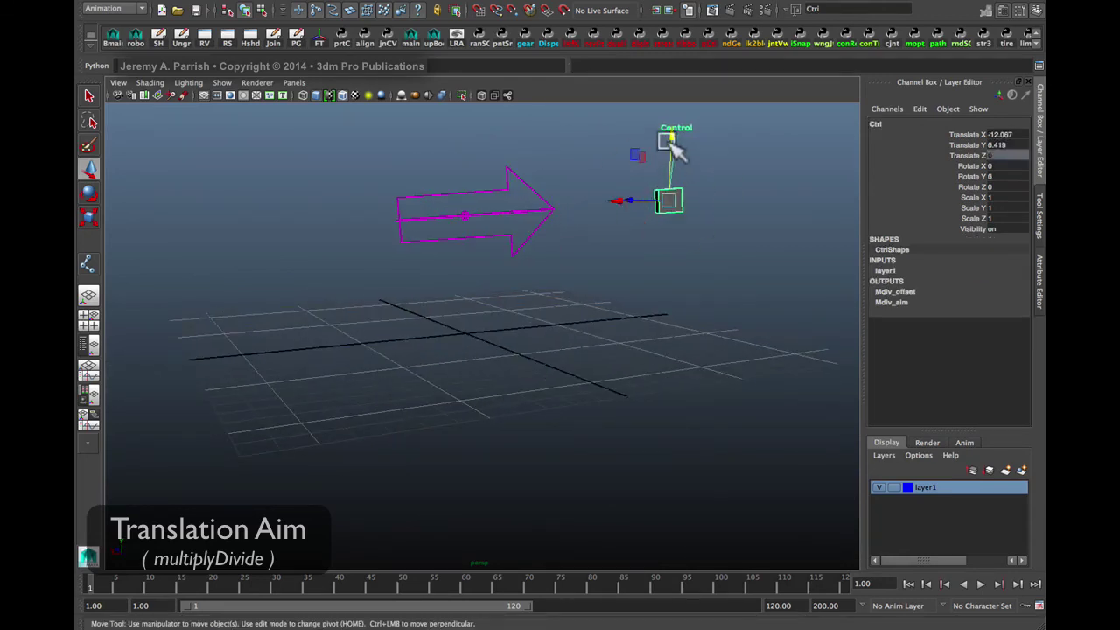
pyautogui.moveTo(673, 148); pyautogui.dragTo(680, 237)
pyautogui.keyDown('alt'); pyautogui.moveTo(682, 241); pyautogui.dragTo(652, 225); pyautogui.keyUp('alt')
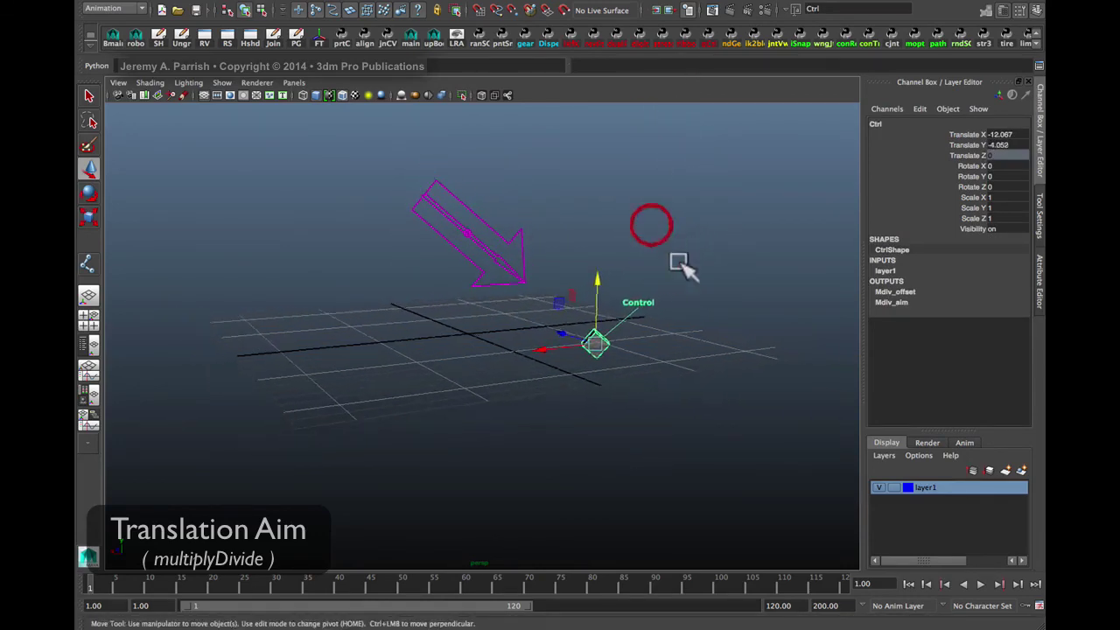
pyautogui.keyDown('alt'); pyautogui.moveTo(681, 262); pyautogui.dragTo(534, 250); pyautogui.keyUp('alt')
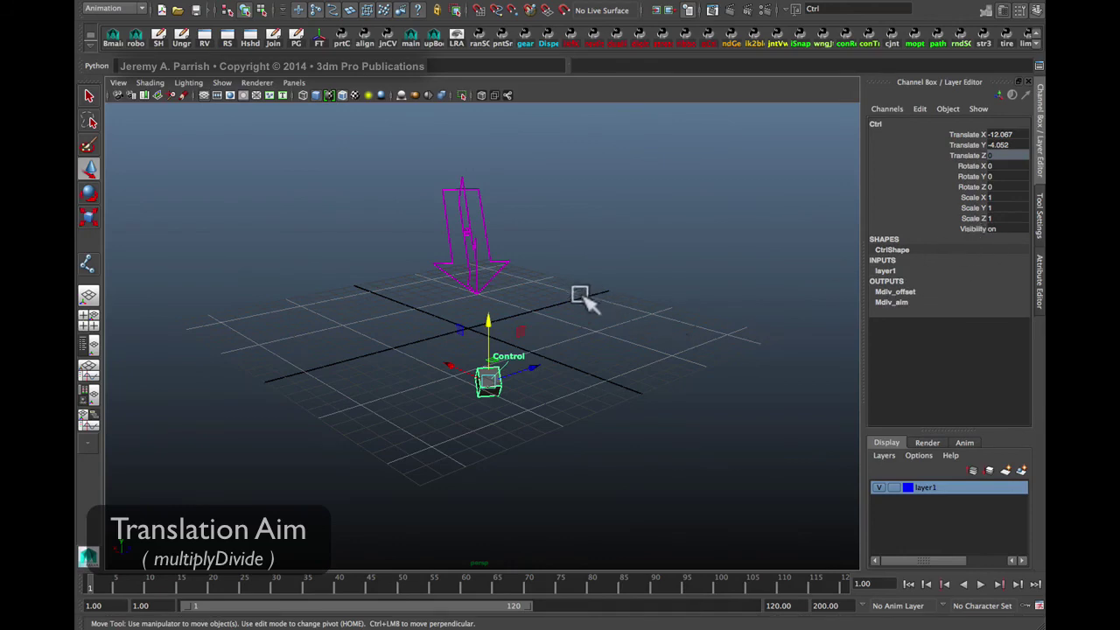